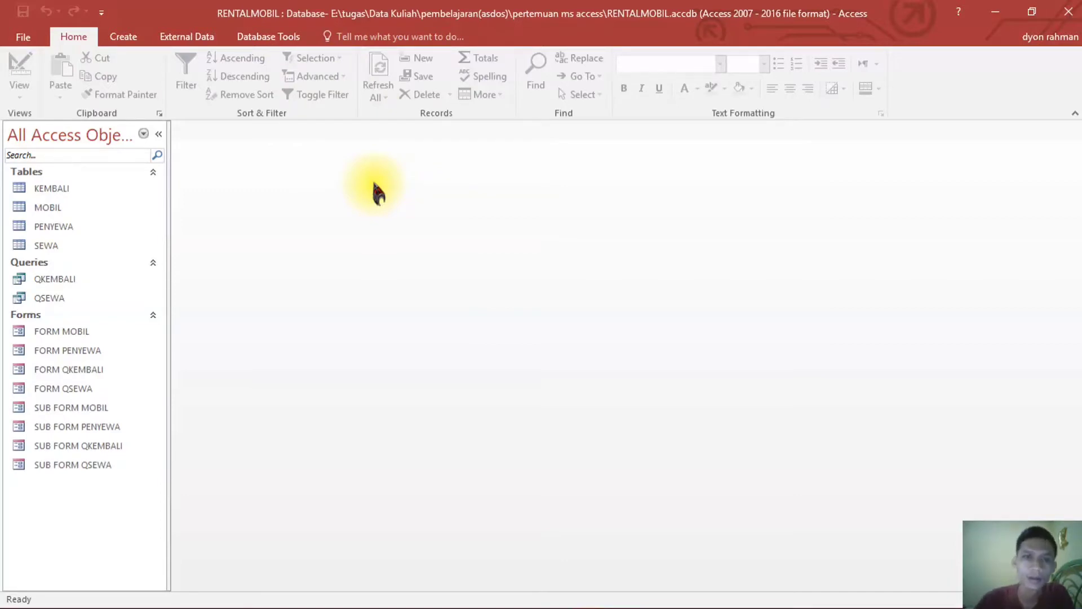
- Duplicate the QSEWA query and name the copy QSEWA PARAMETER
click(57, 302)
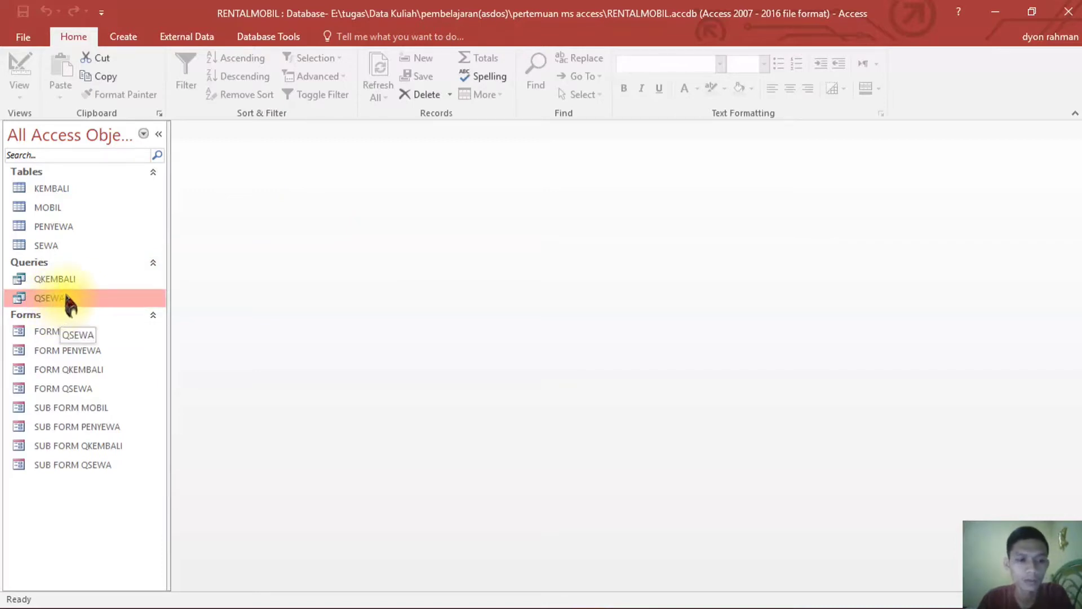
right_click(56, 303)
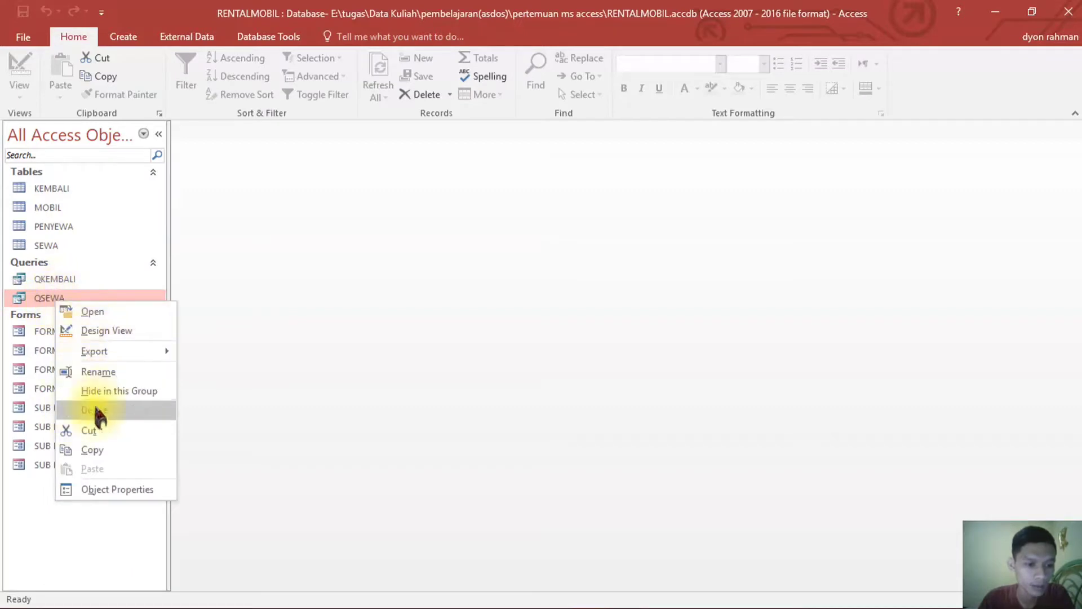
click(95, 449)
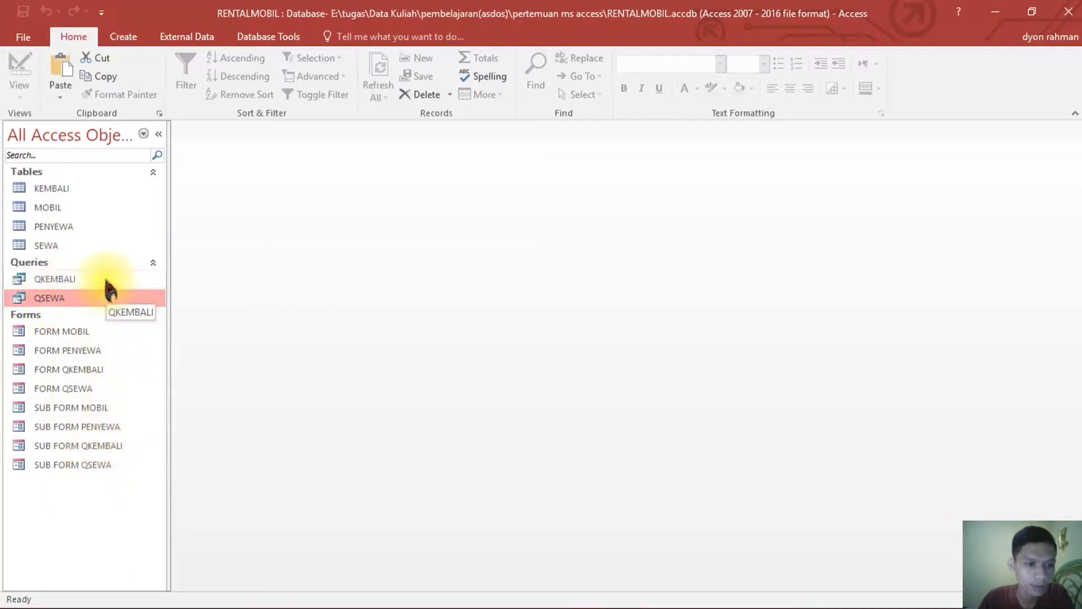
right_click(120, 281)
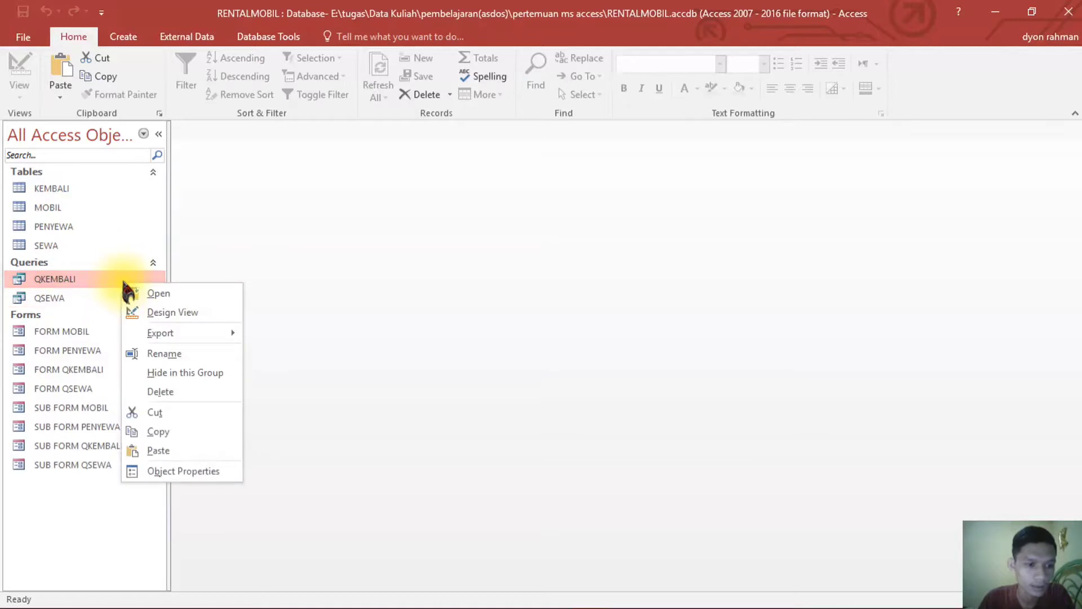
click(159, 451)
click(475, 217)
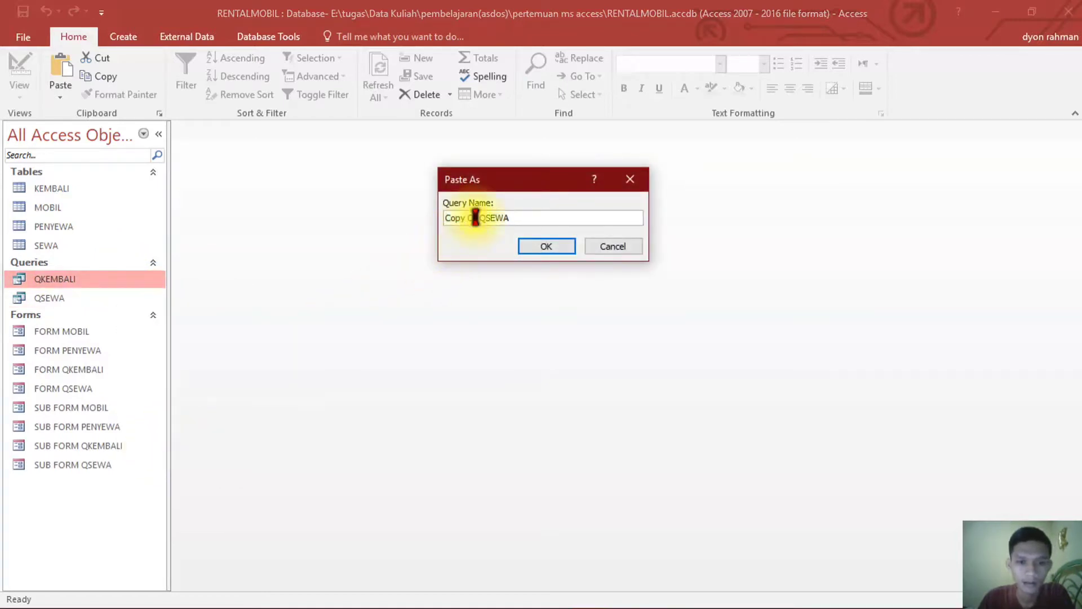
drag(478, 218, 441, 219)
key(BackSpace)
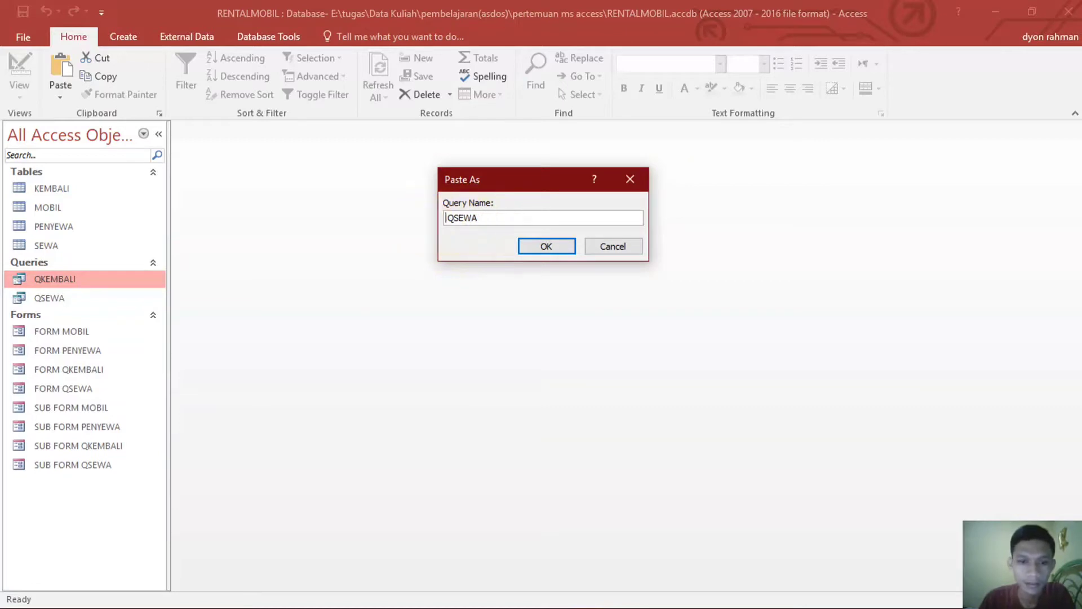
key(Delete)
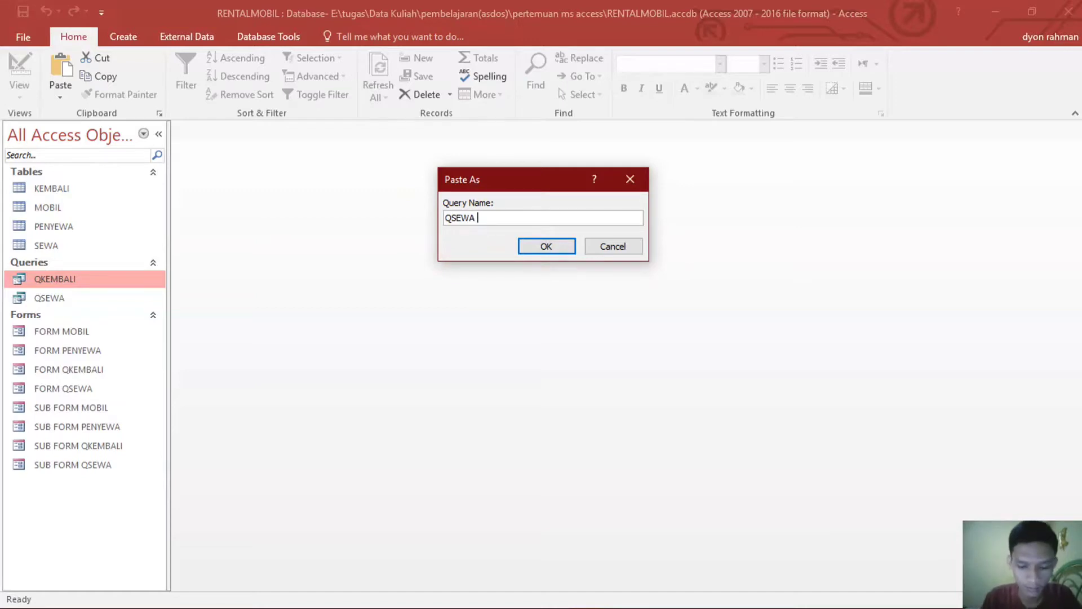
text(PARAMETER)
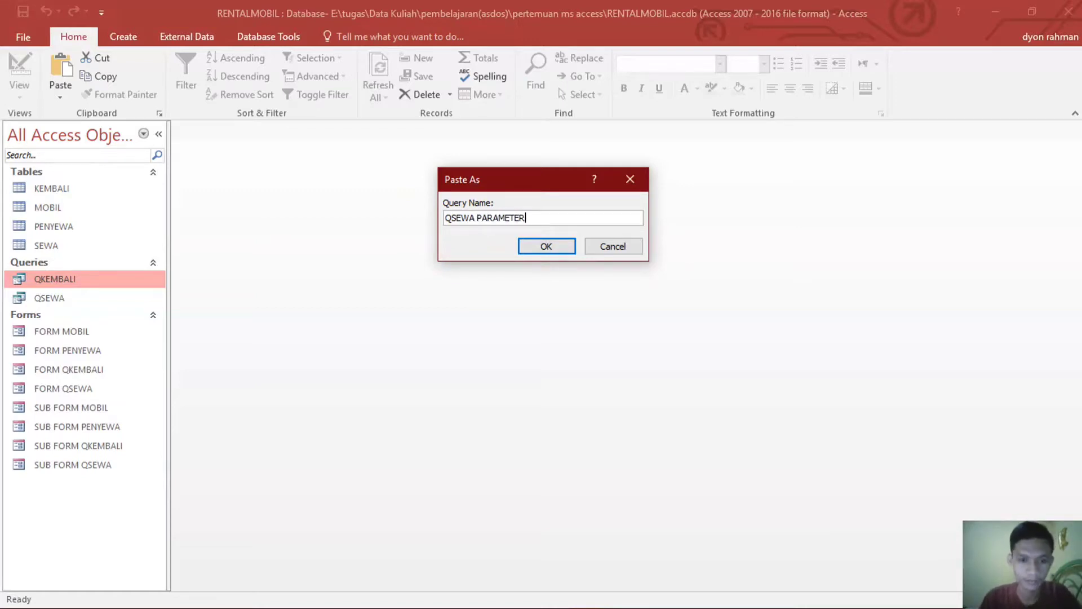
click(546, 246)
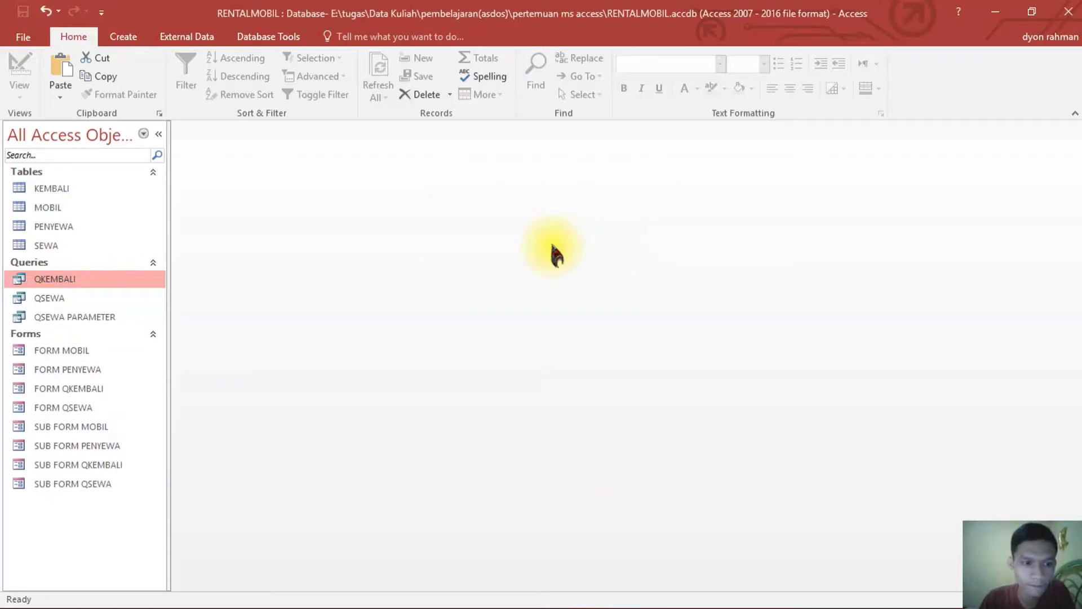
- Open the QSEWA PARAMETER query in Design View
click(84, 317)
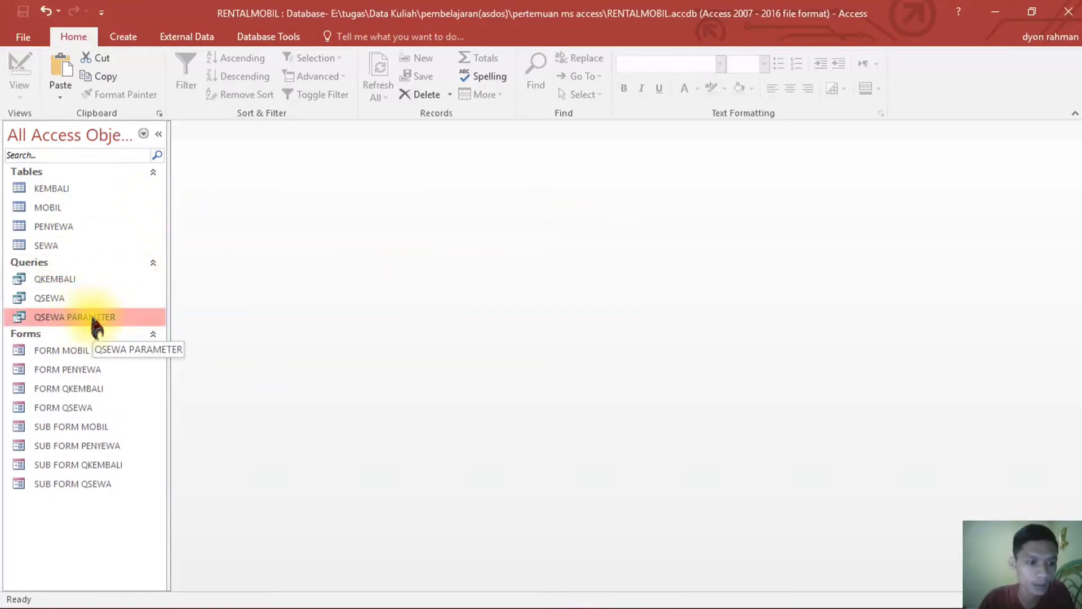
double_click(93, 320)
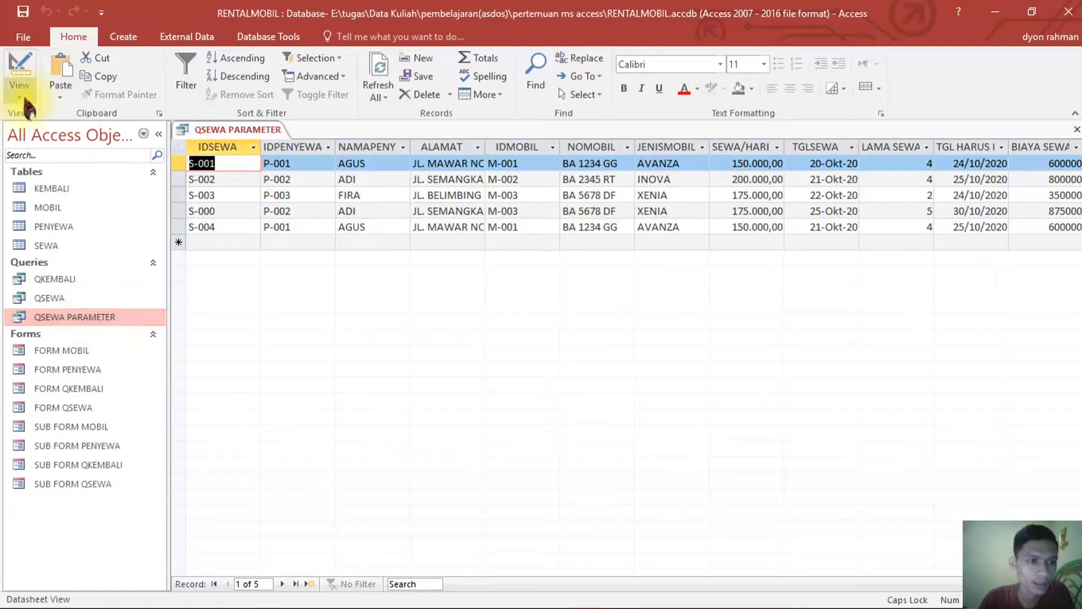
click(26, 108)
click(54, 188)
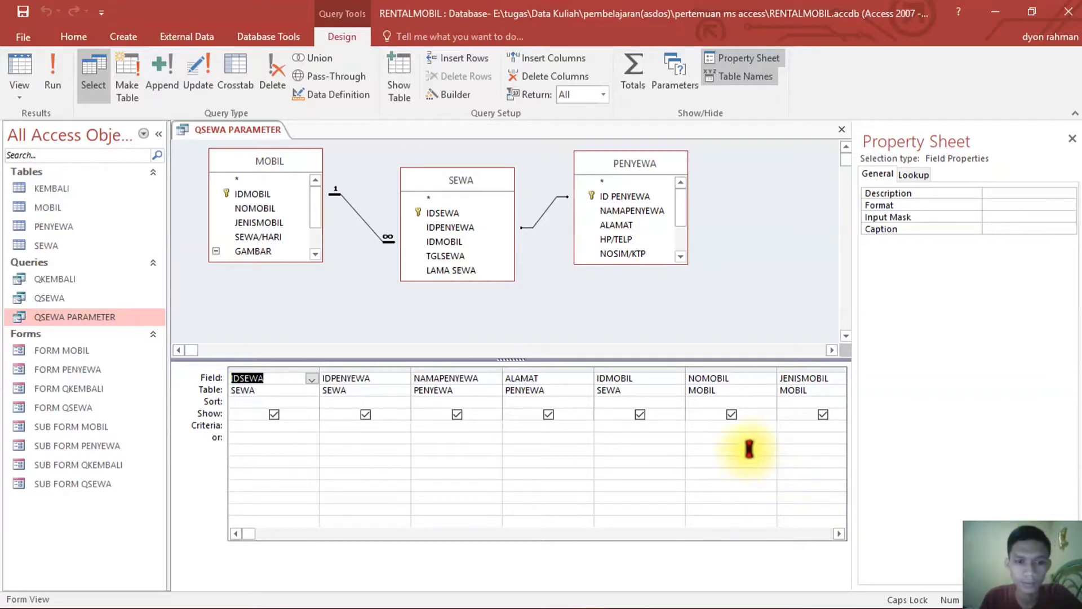
- Declare a query parameter named AWAL with the data type Date With Time
click(840, 534)
click(840, 534)
click(840, 534)
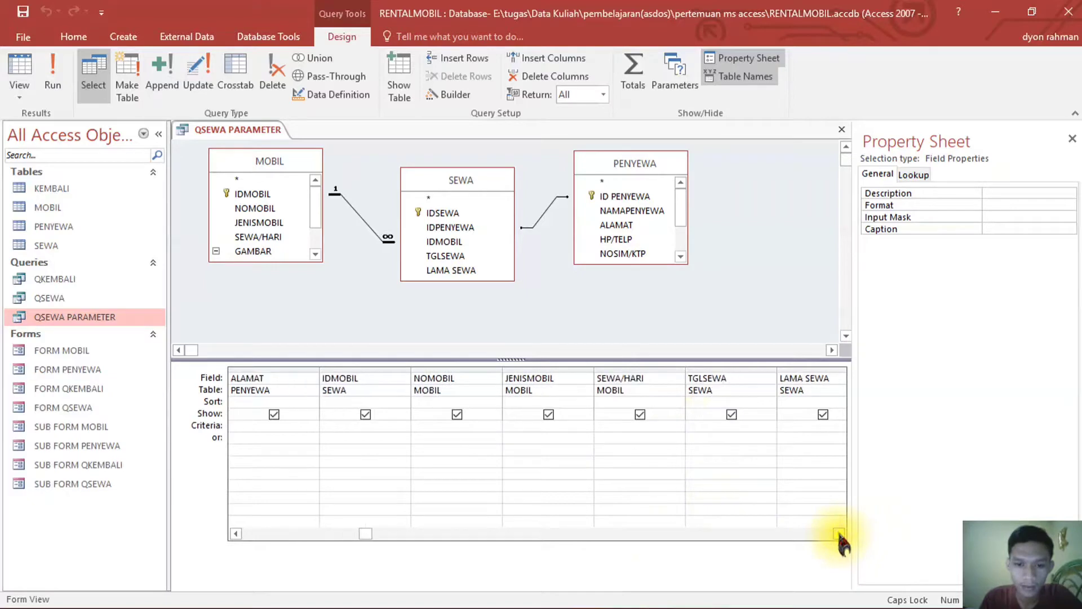
click(840, 533)
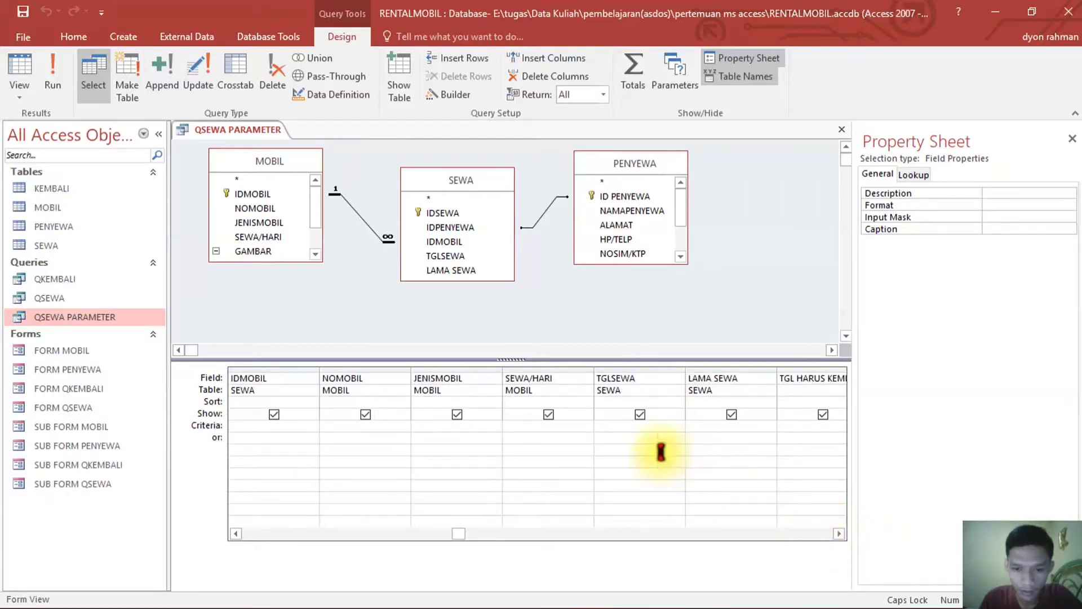
click(613, 428)
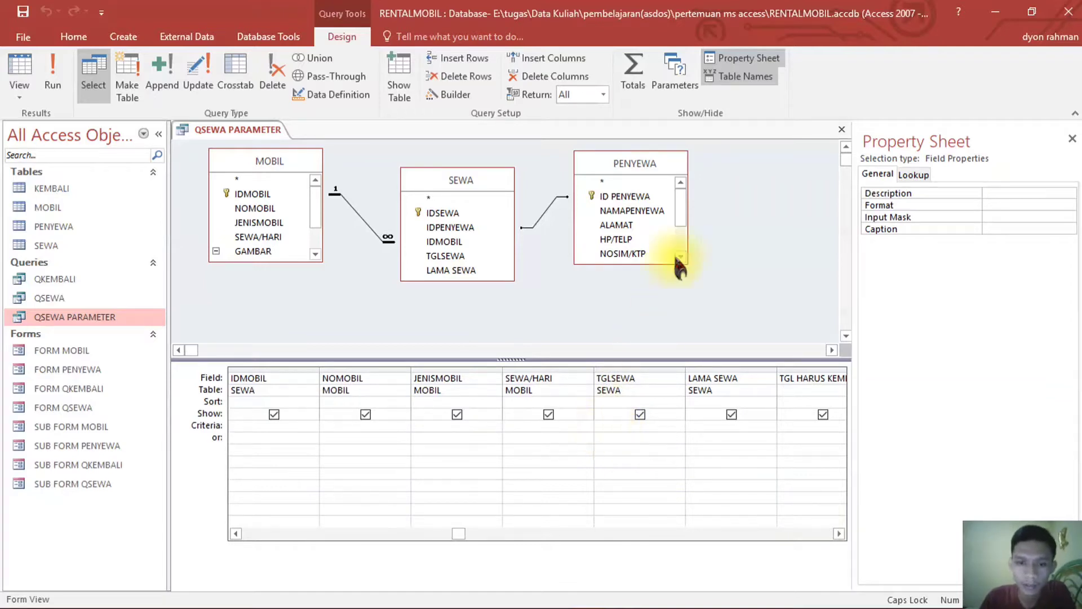
click(679, 85)
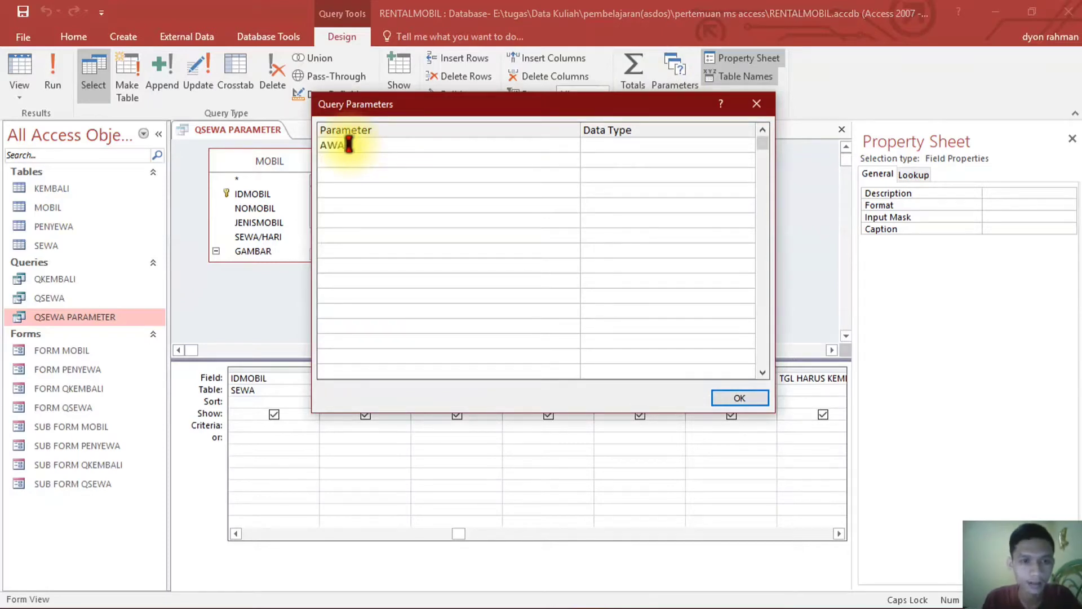
text(AWAL)
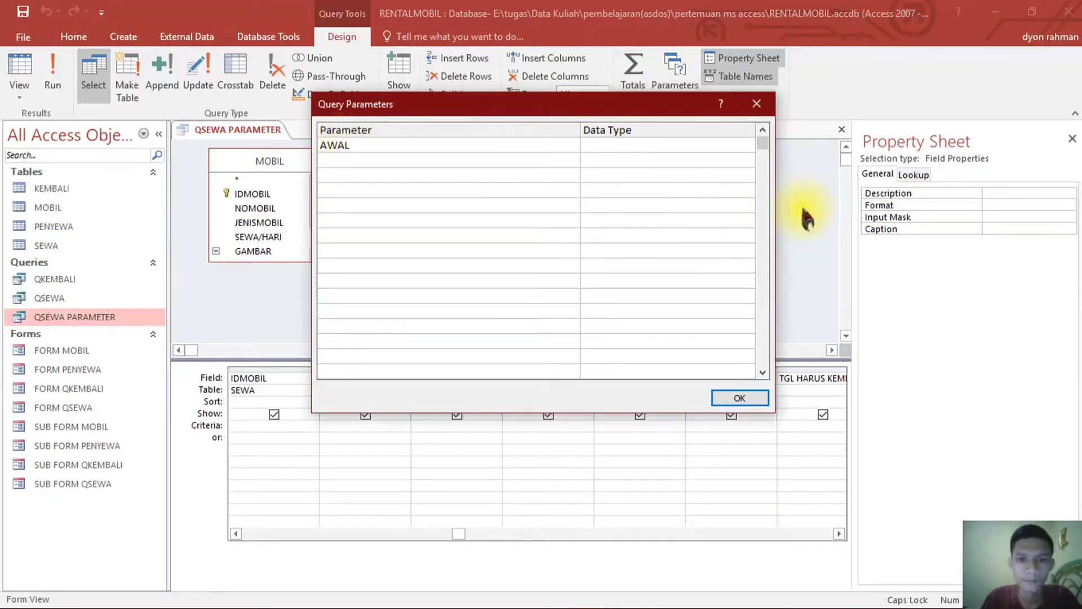
click(746, 145)
click(640, 265)
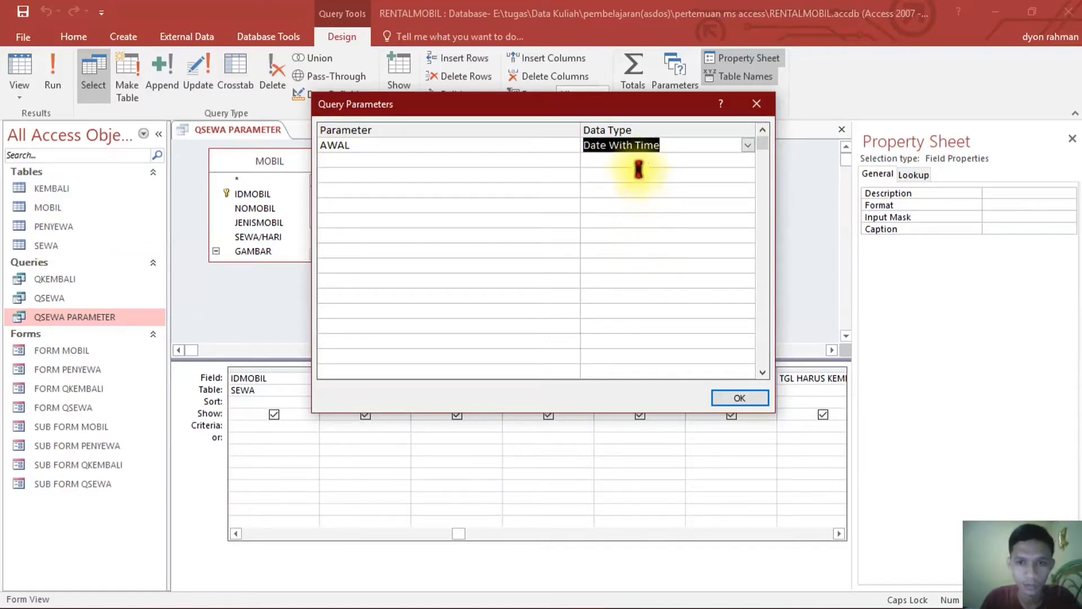
- Add a second query parameter named AKHIR with the data type Date With Time and confirm the parameter list
click(378, 163)
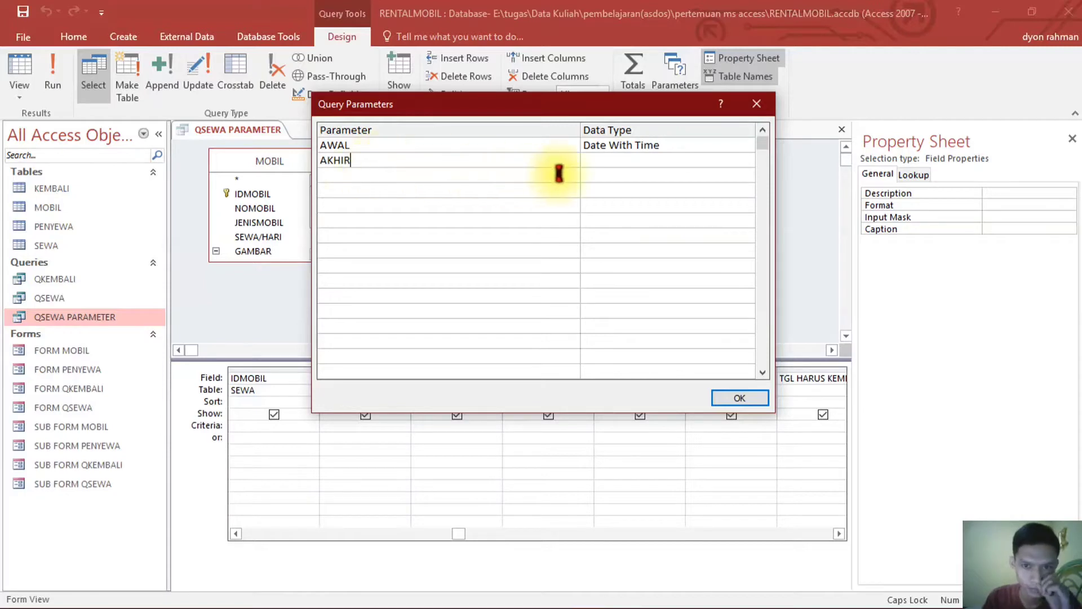
click(587, 161)
click(748, 160)
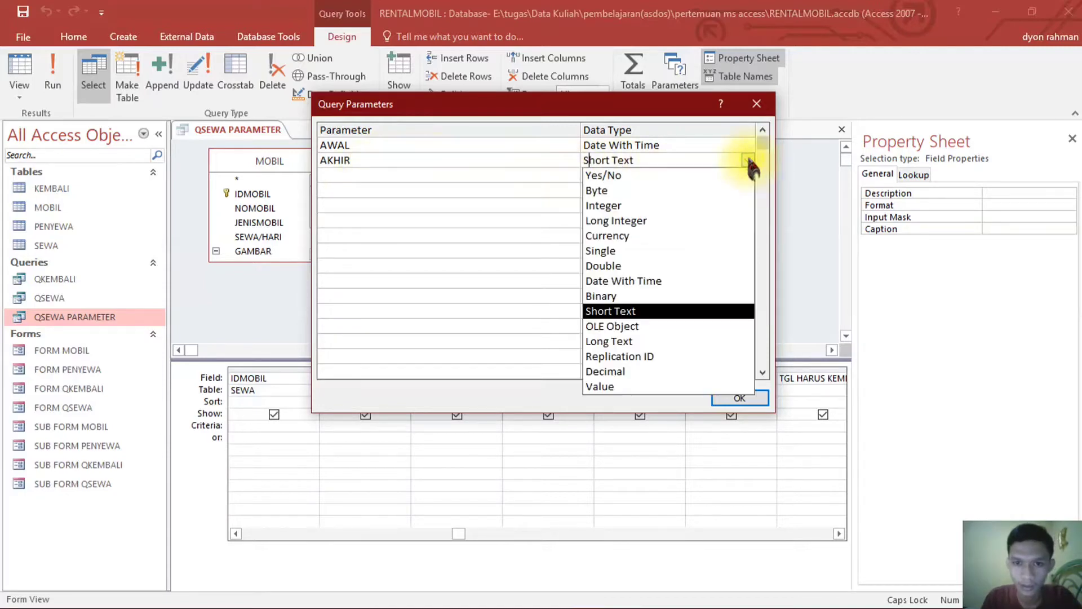
click(648, 281)
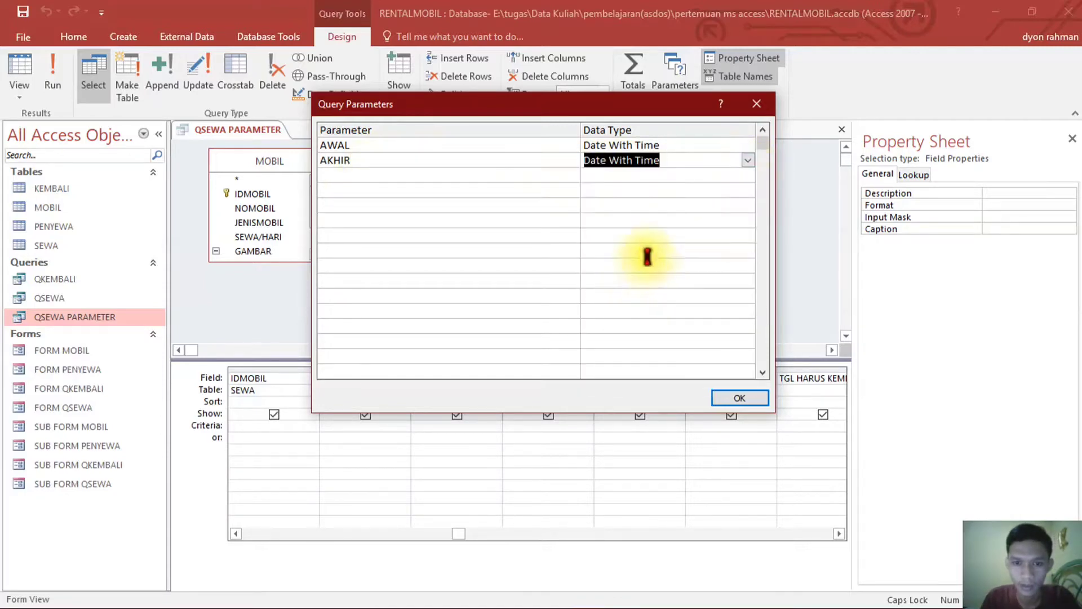
click(740, 398)
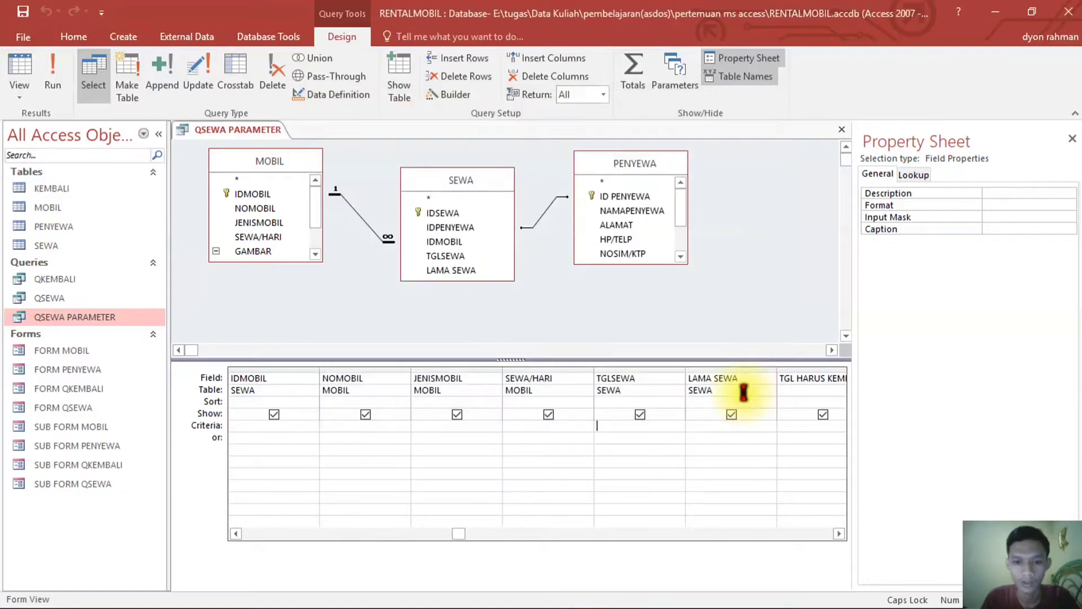
- Enter the criterion >=[AWAL] And <=[AKHIR] for the TGLSEWA field of the query
click(618, 427)
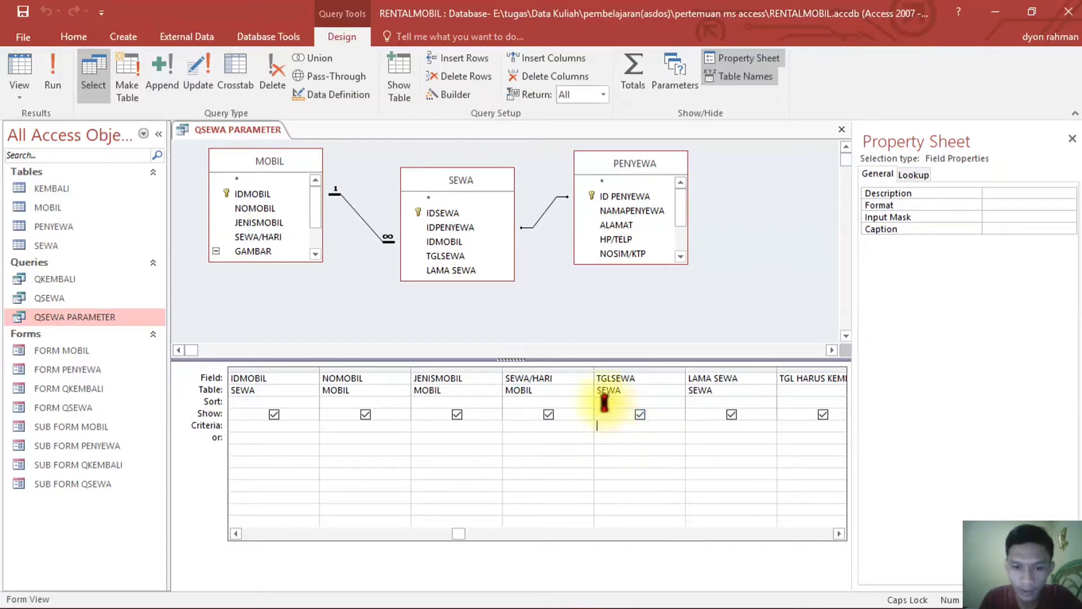
click(608, 426)
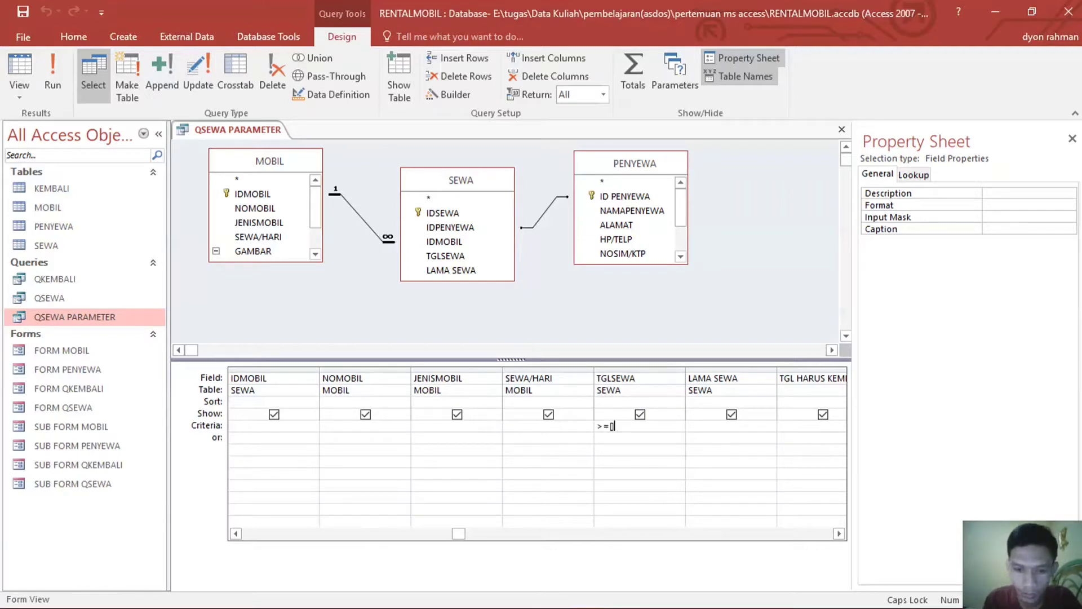
text(WAL])
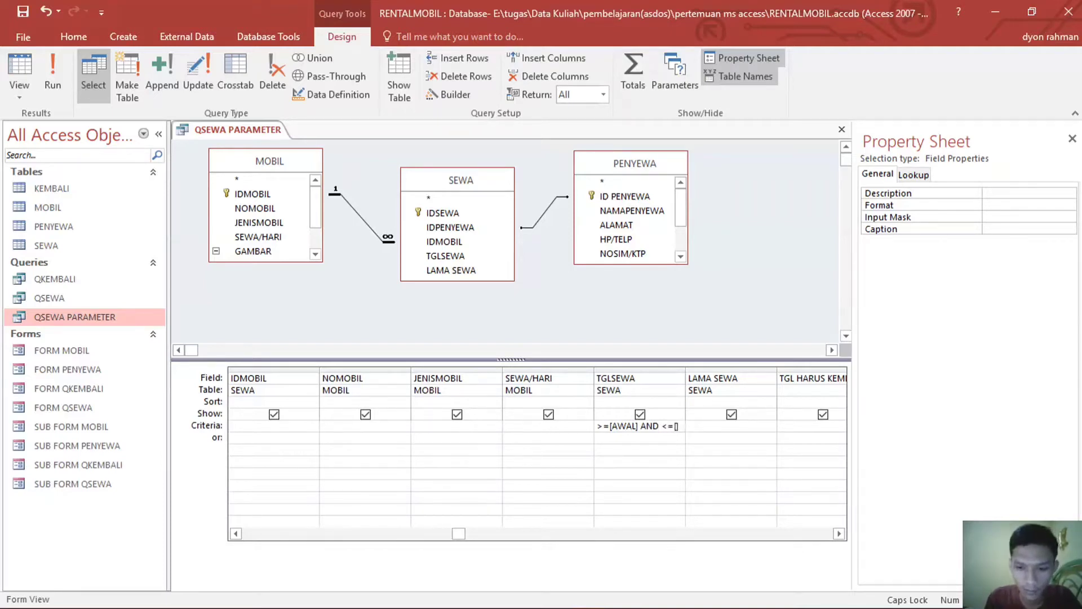
text(KHIR])
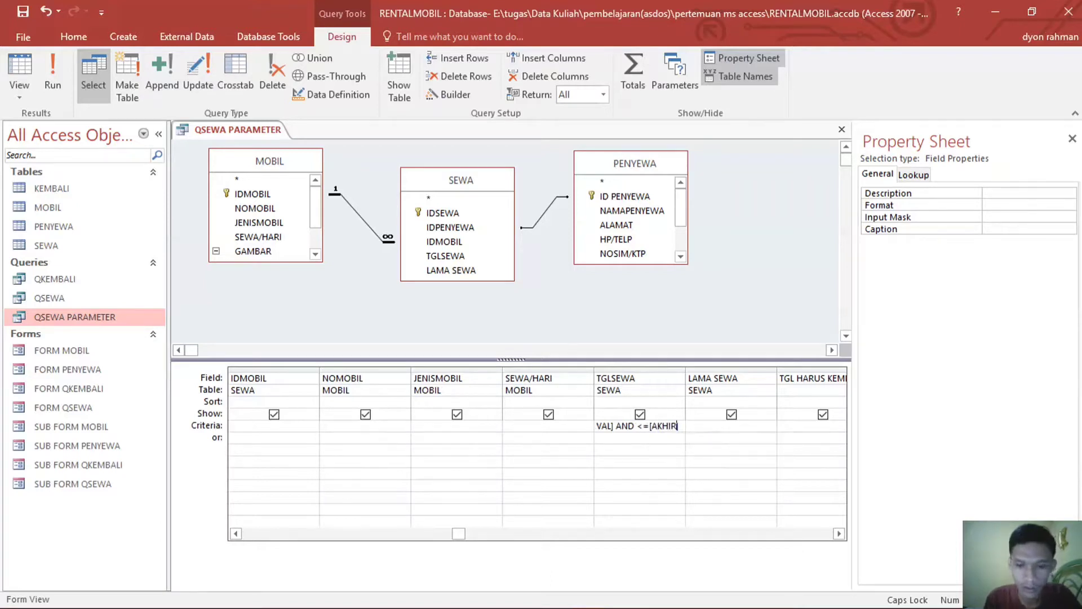
click(635, 432)
click(624, 437)
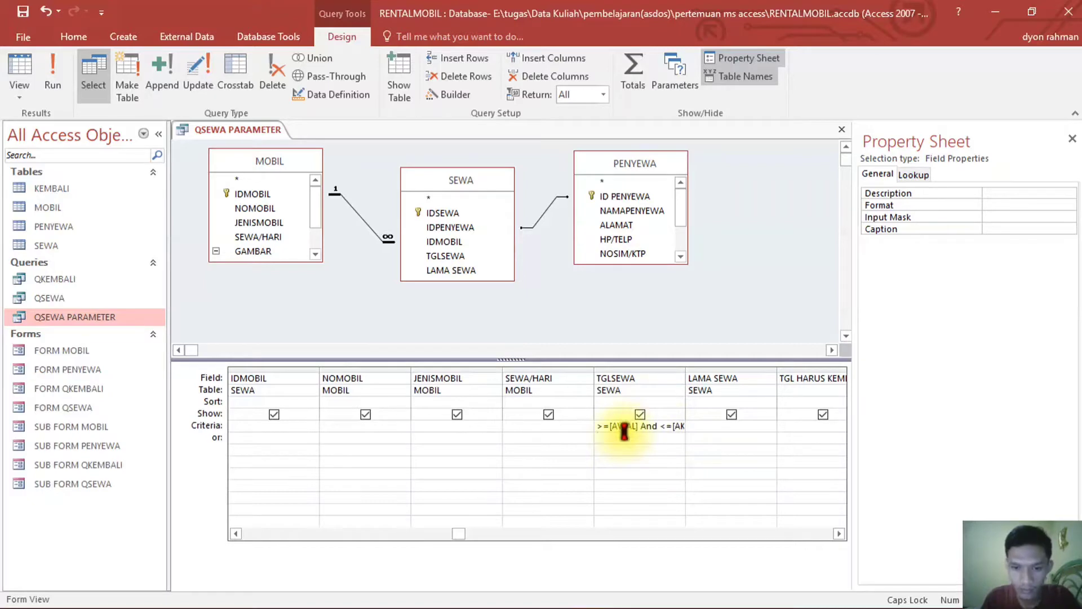
- Run the query with 20/10/2020 as the AWAL date and 25/10/2020 as the AKHIR date
click(57, 77)
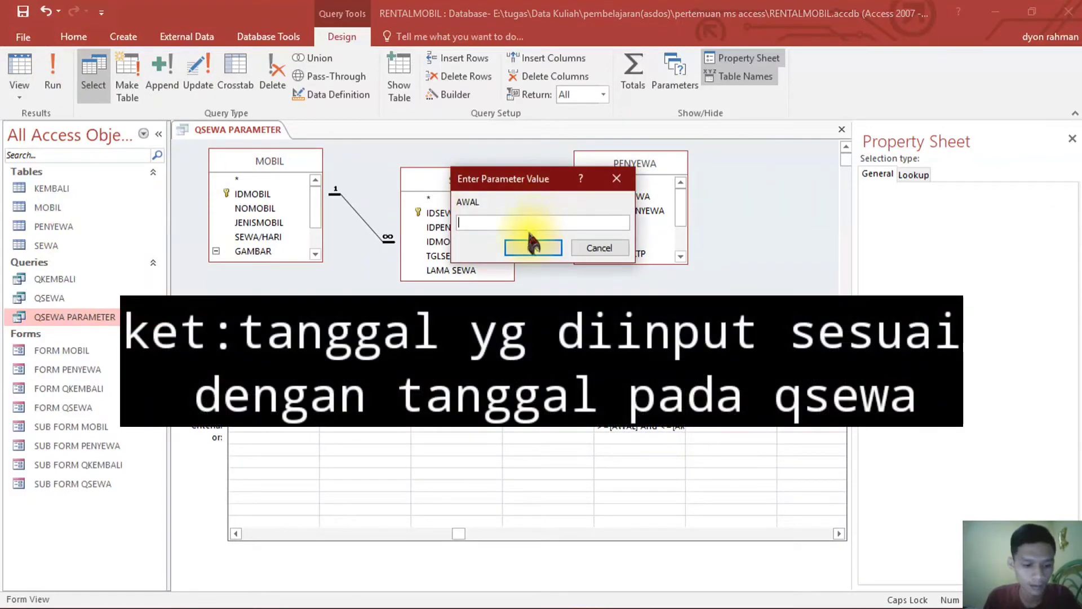
text(20/1)
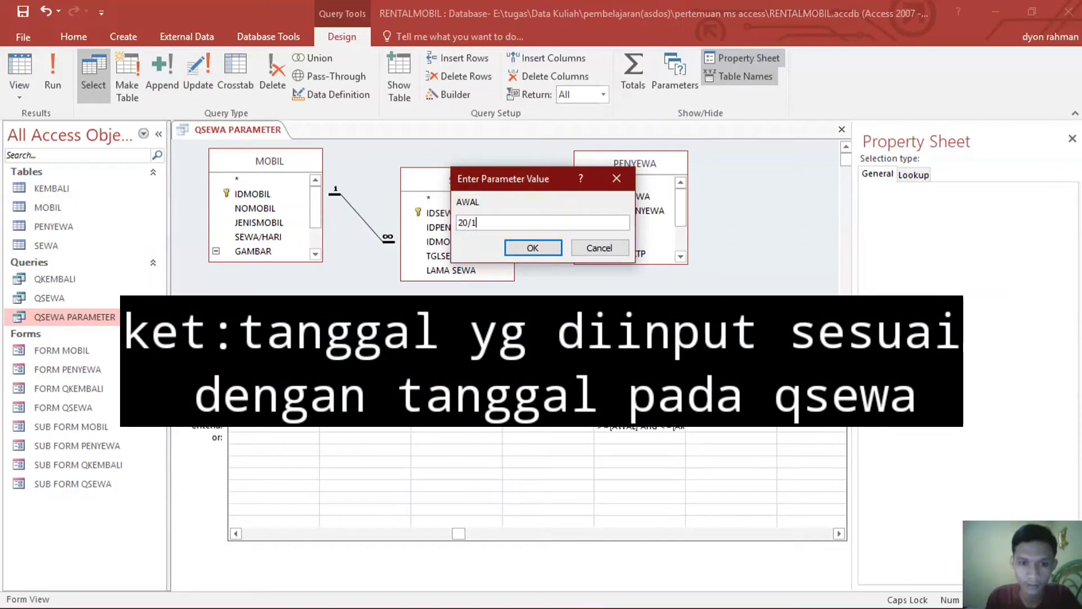
text(0/2020)
key(Return)
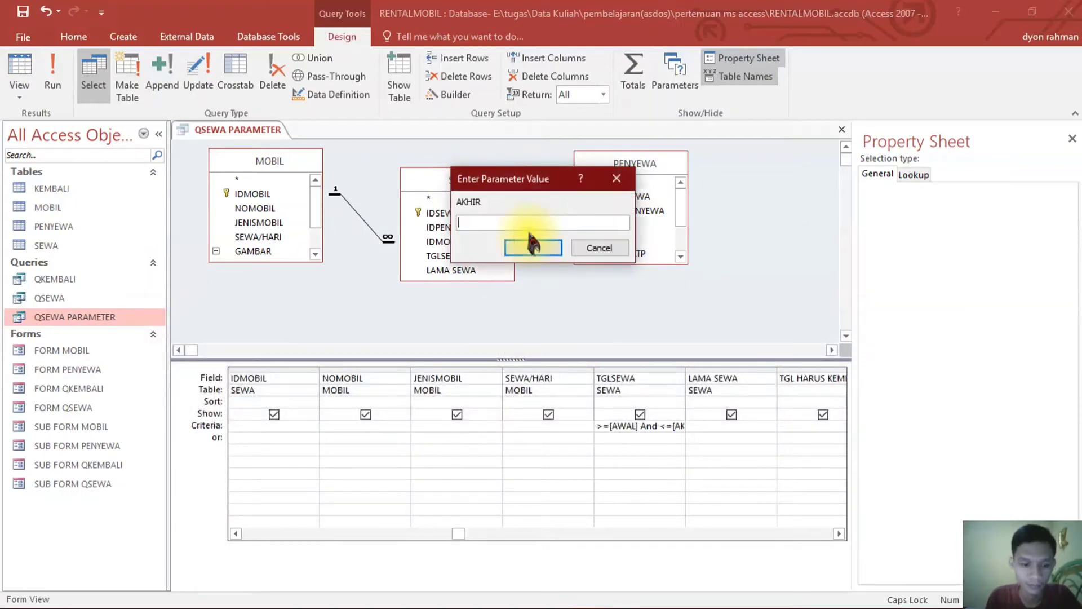
text(25/10/2020)
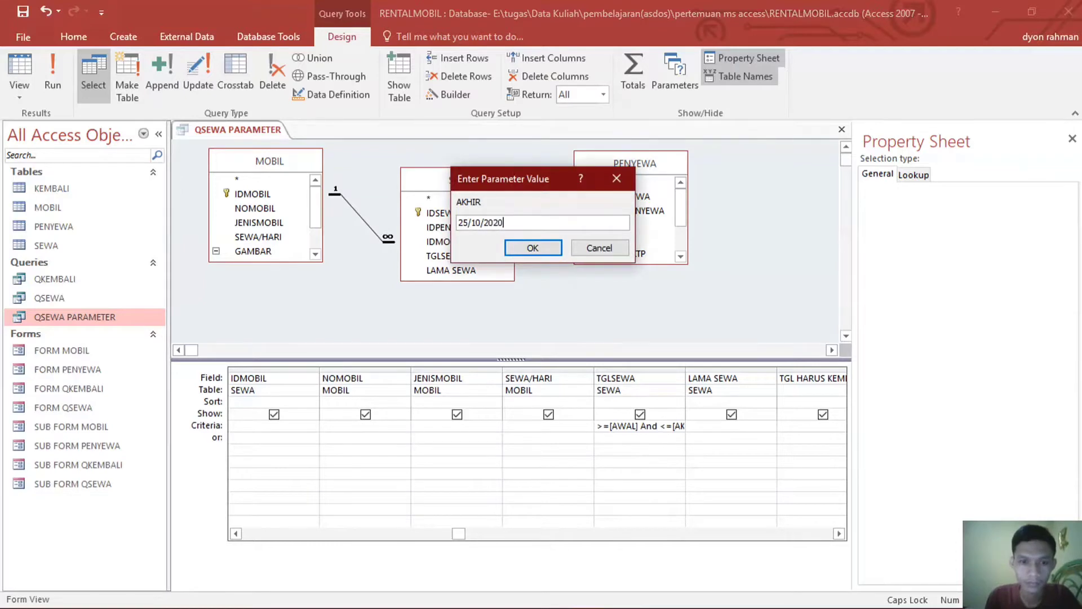
key(Return)
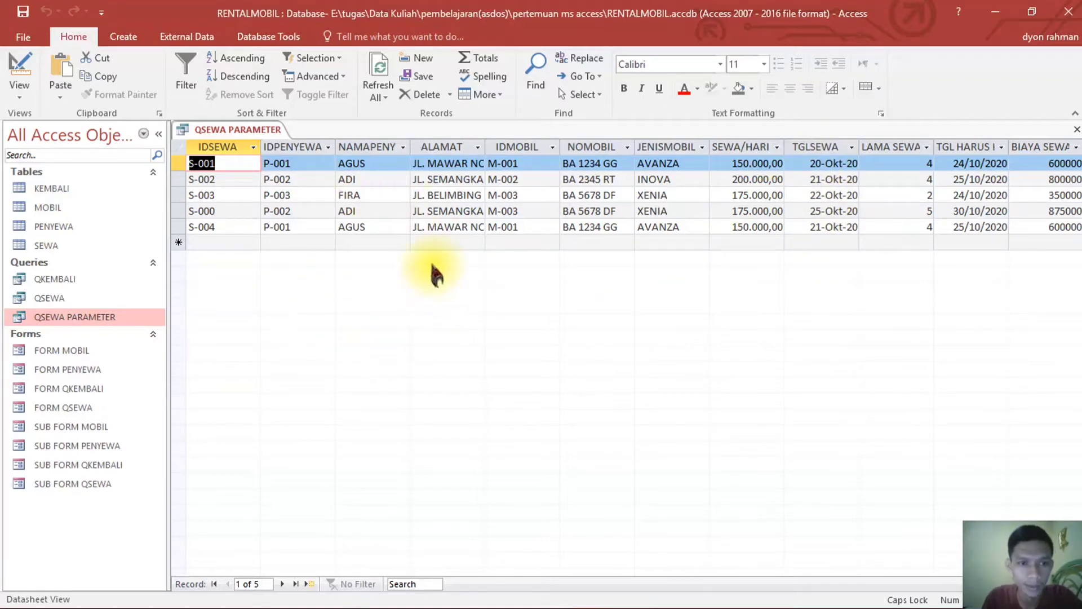
- Start the Report Wizard for the QSEWA PARAMETER query, agreeing to save the query first
click(119, 41)
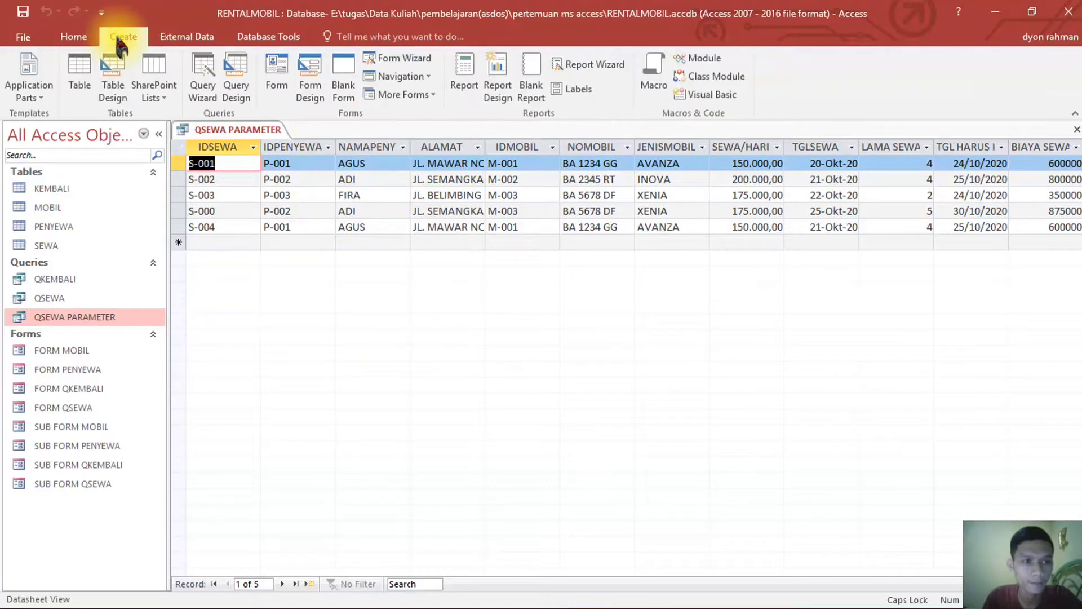
click(584, 67)
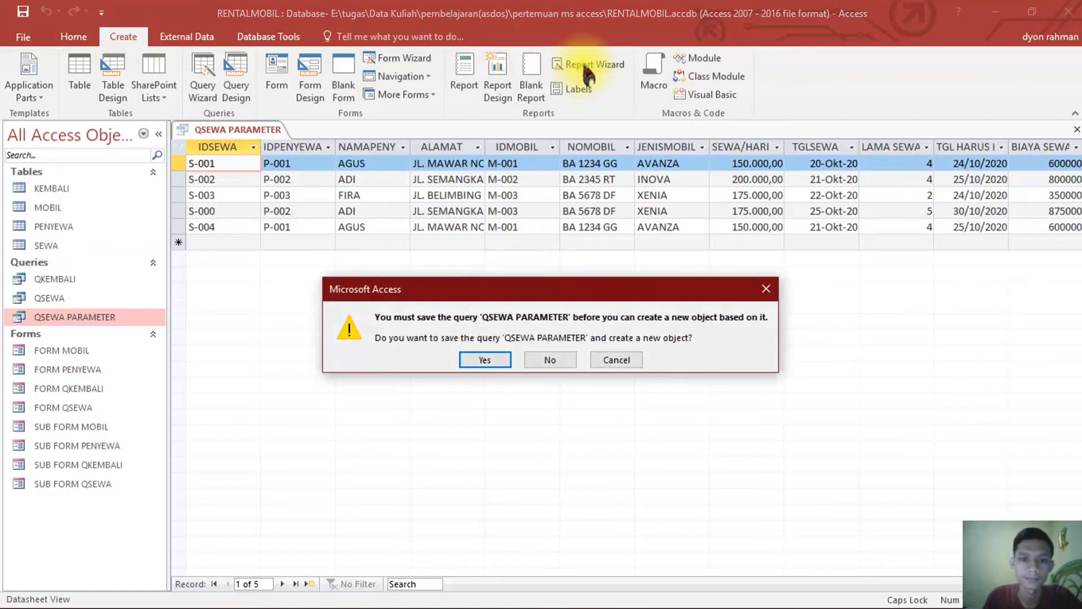
click(486, 360)
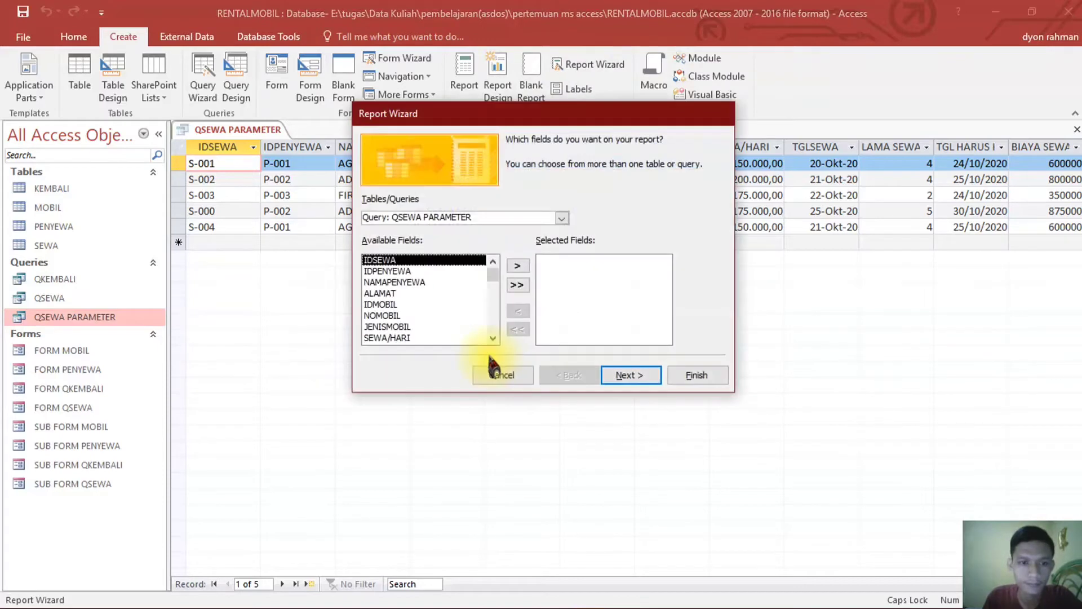
- Choose the QSEWA PARAMETER query as the report source and add the IDSEWA, NAMAPENYEWA and NOMOBIL fields
drag(452, 117, 443, 100)
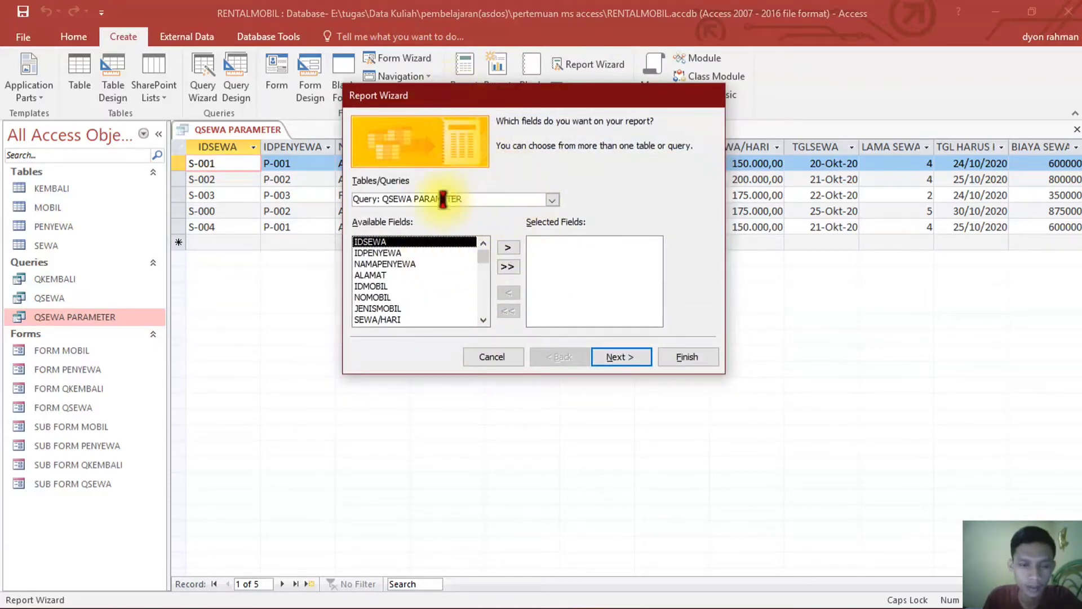
click(552, 200)
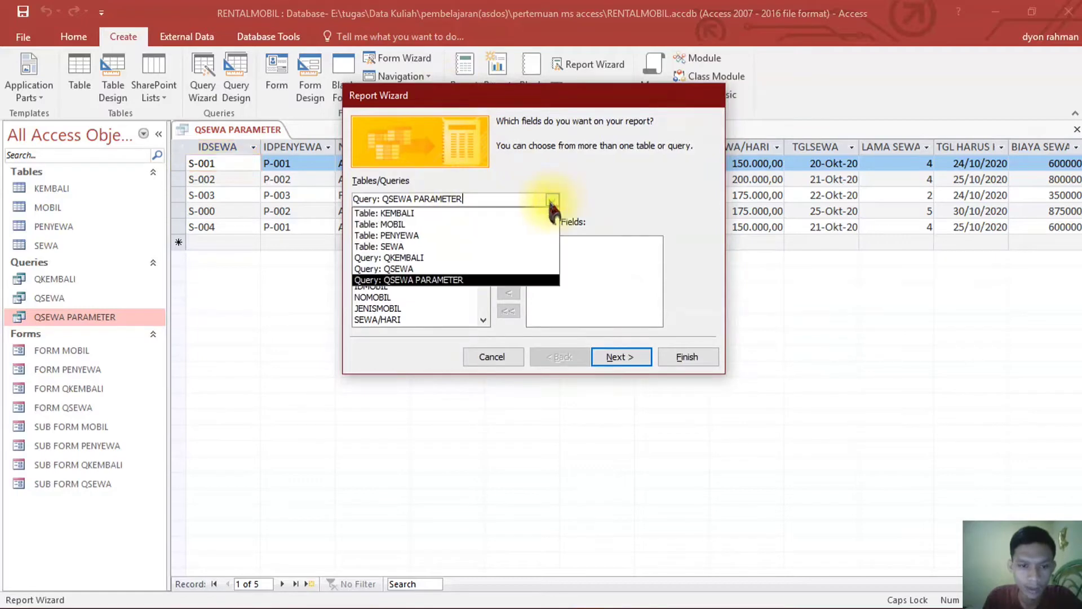
click(422, 280)
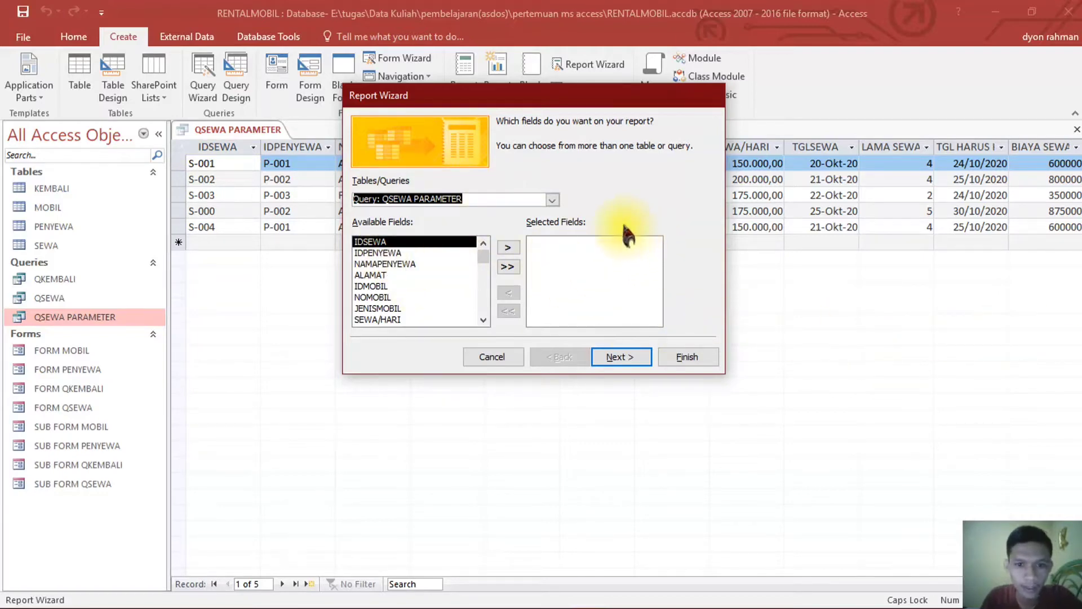
click(509, 247)
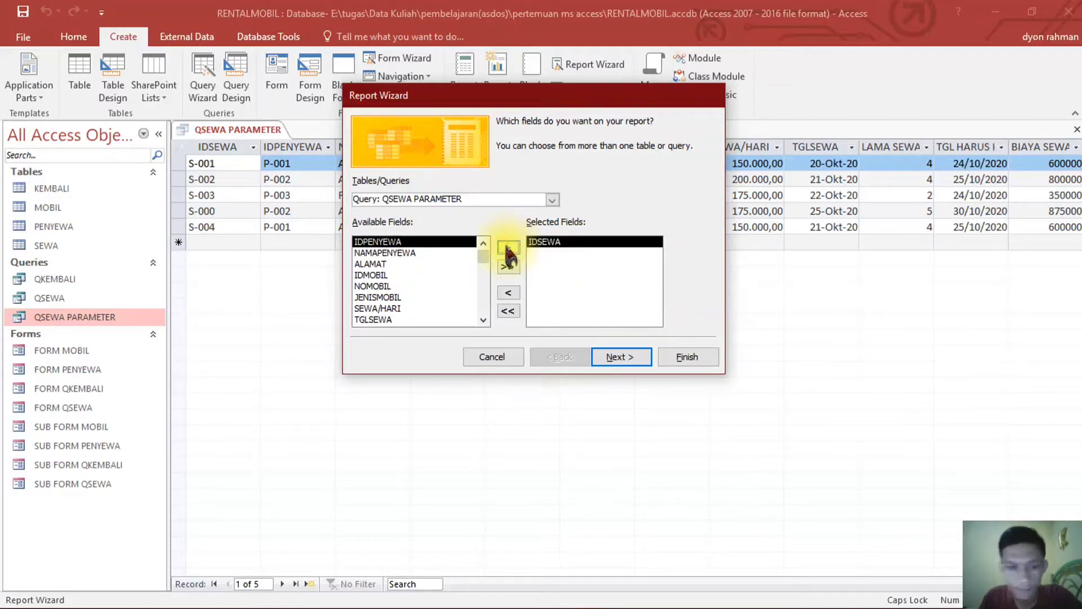
click(411, 253)
click(509, 248)
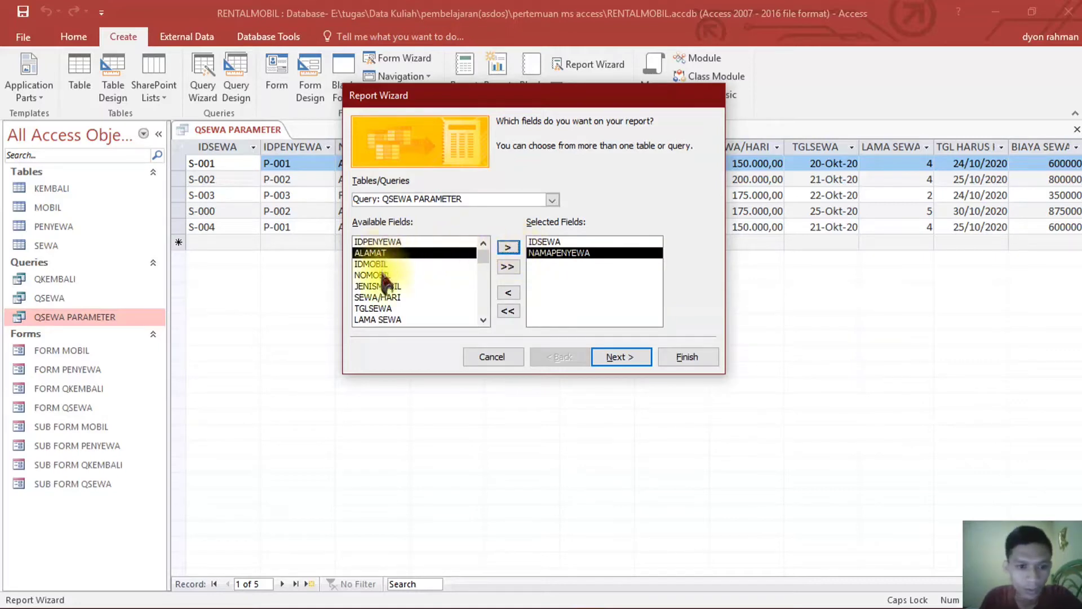
click(383, 275)
click(506, 248)
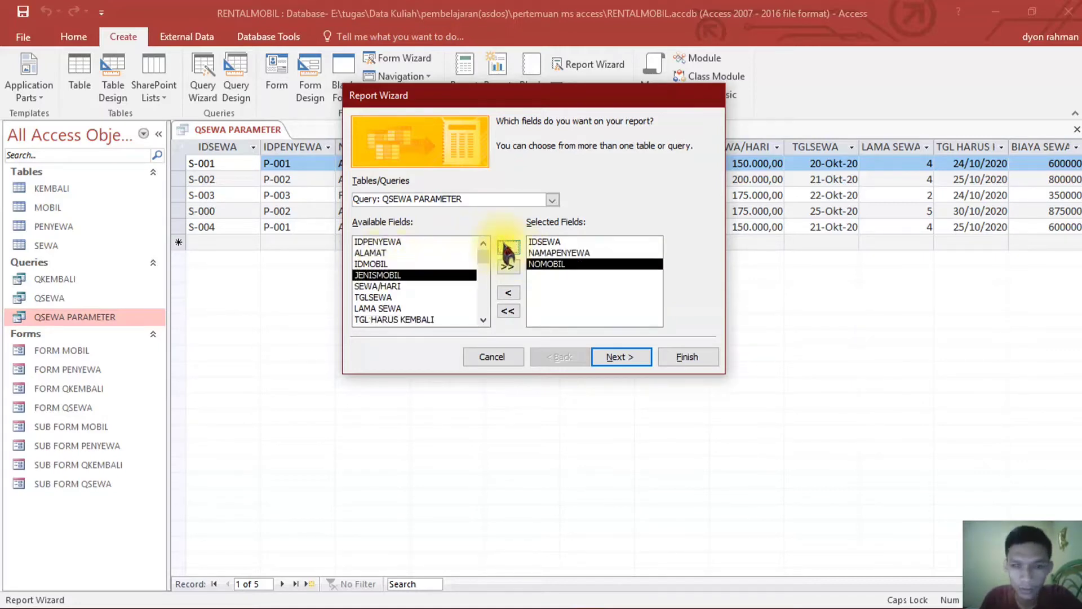
- Add the JENISMOBIL, SEWA/HARI, TGLSEWA, LAMA SEWA, TGL HARUS KEMBALI and BIAYA SEWA fields to the report and accept the field selection
click(508, 248)
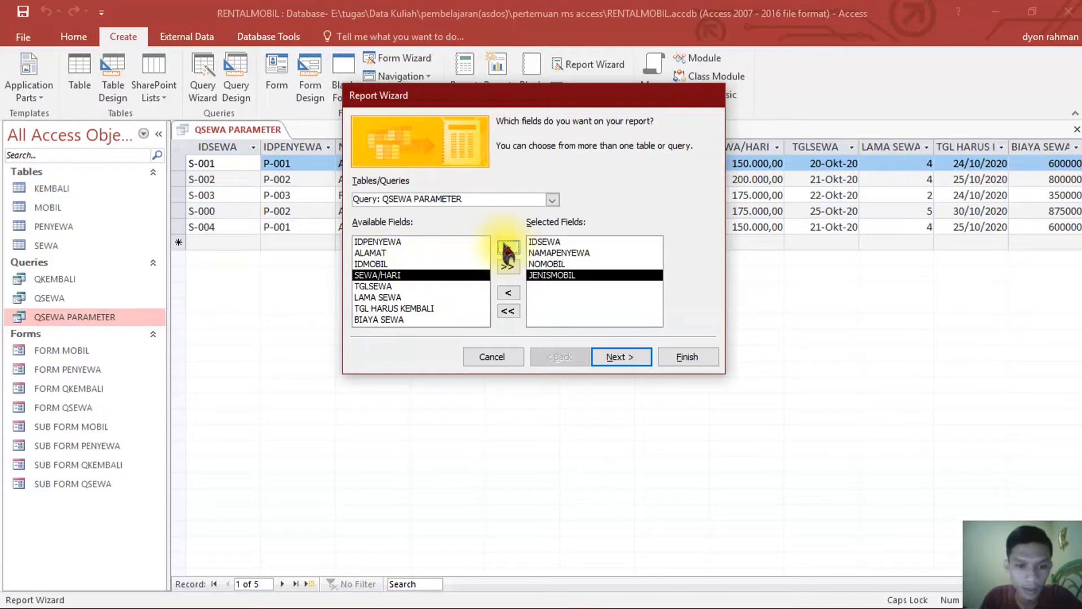
click(508, 250)
click(508, 249)
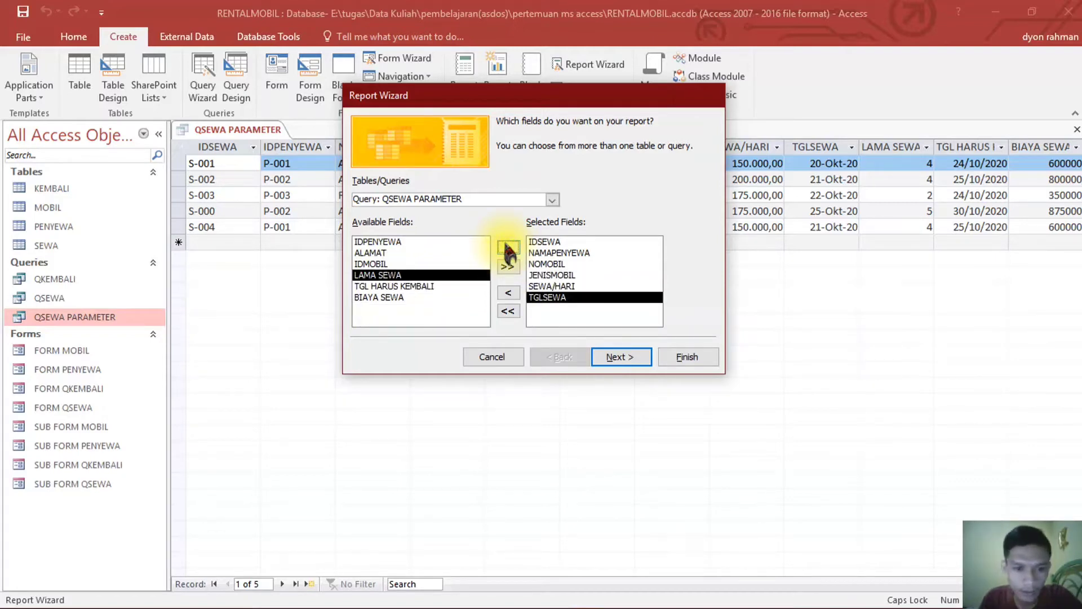
click(508, 249)
click(508, 250)
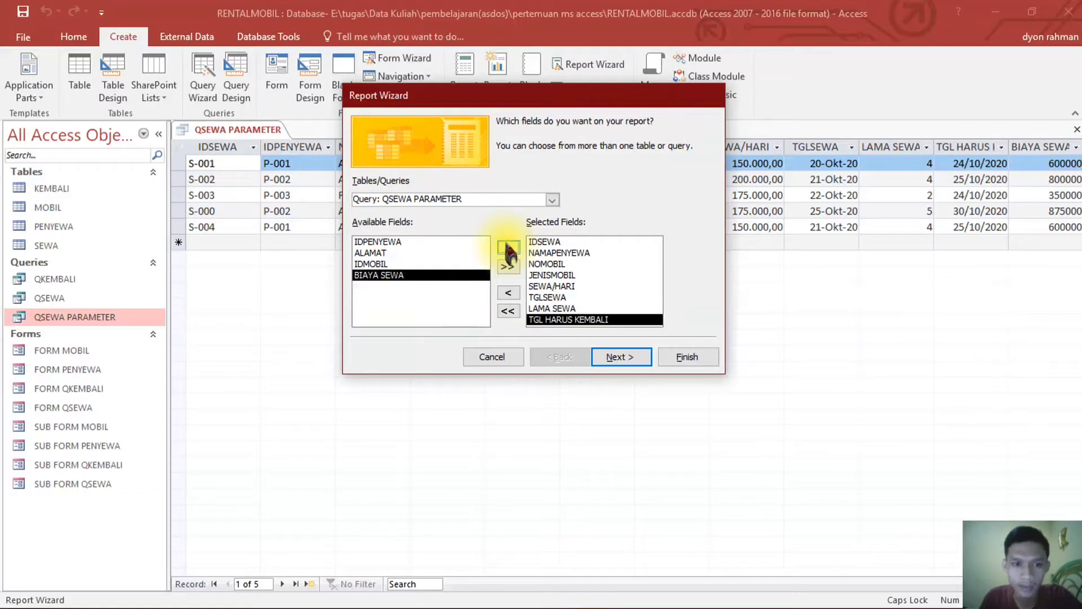
click(508, 249)
click(614, 357)
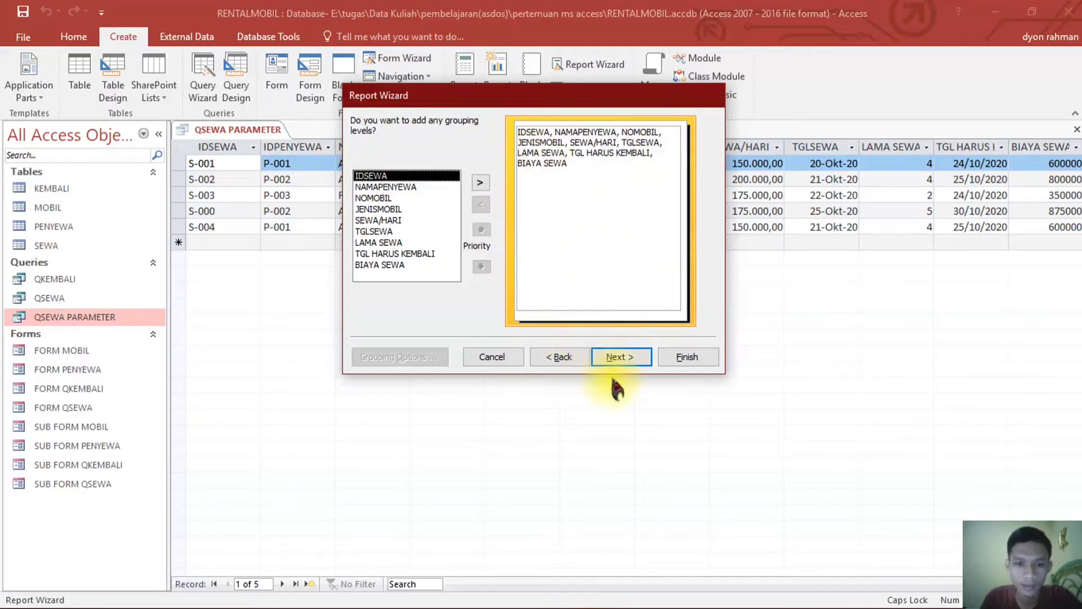
- Continue without any grouping level and sort the report records by IDSEWA in ascending order
click(626, 360)
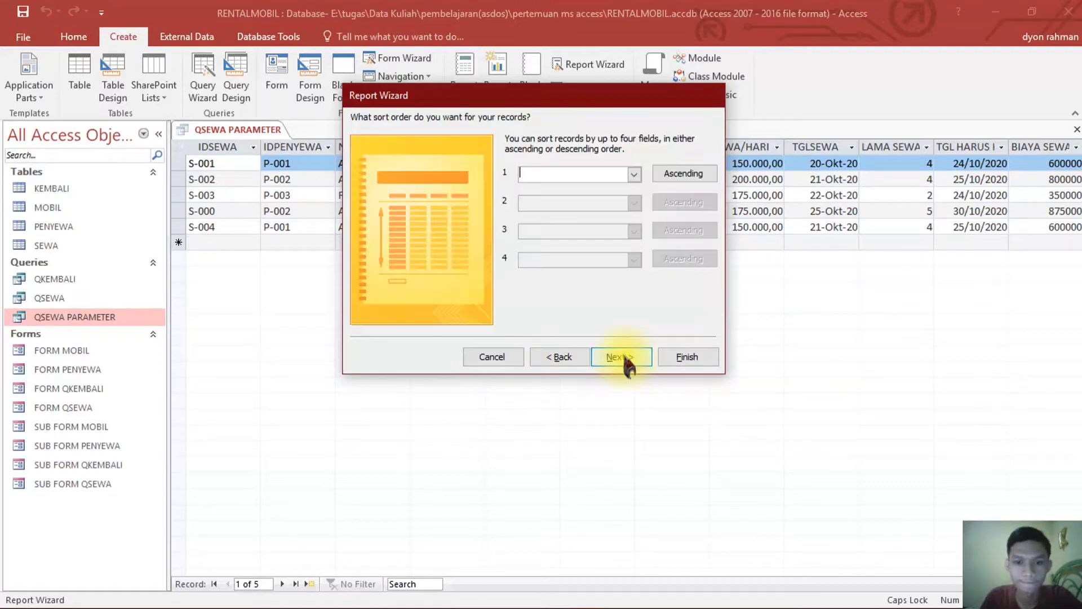
click(635, 175)
click(564, 194)
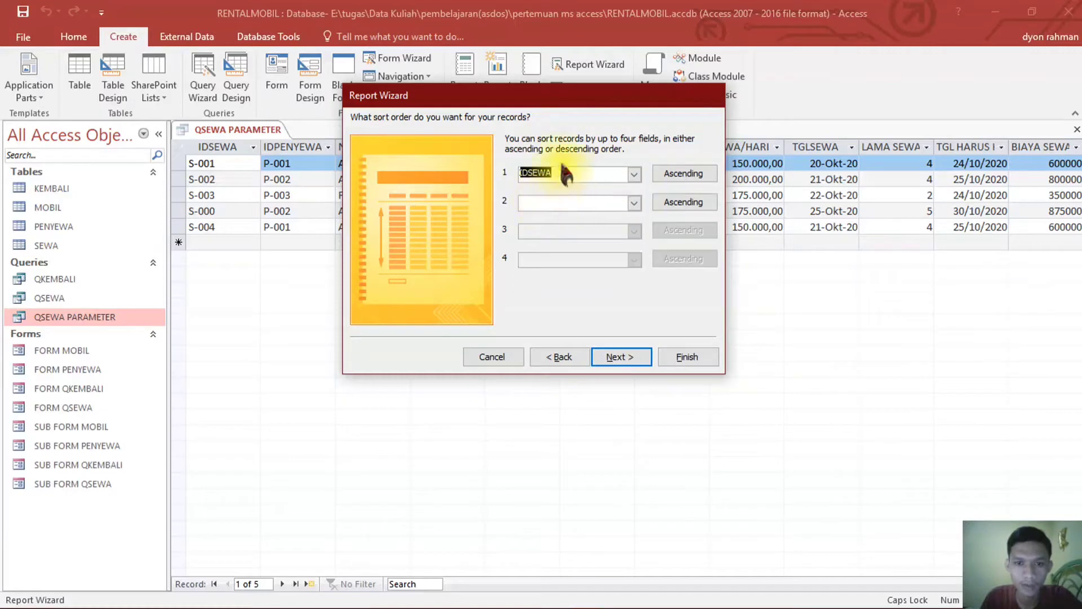
click(622, 357)
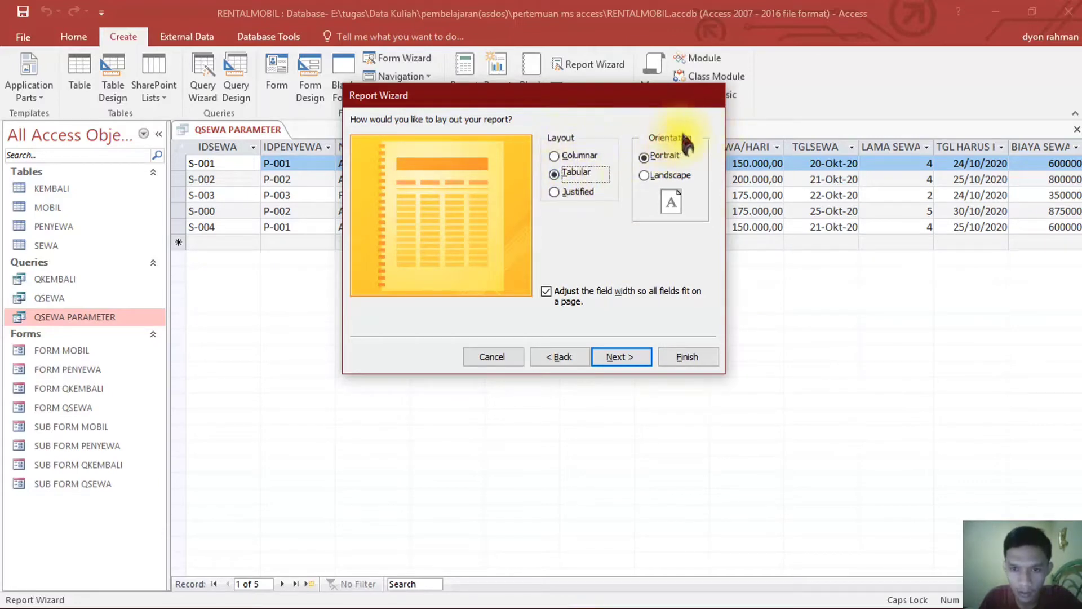
- Set the report's orientation to Landscape and finish the wizard with the title LAPORAN QSEWA PARAMETER
click(648, 176)
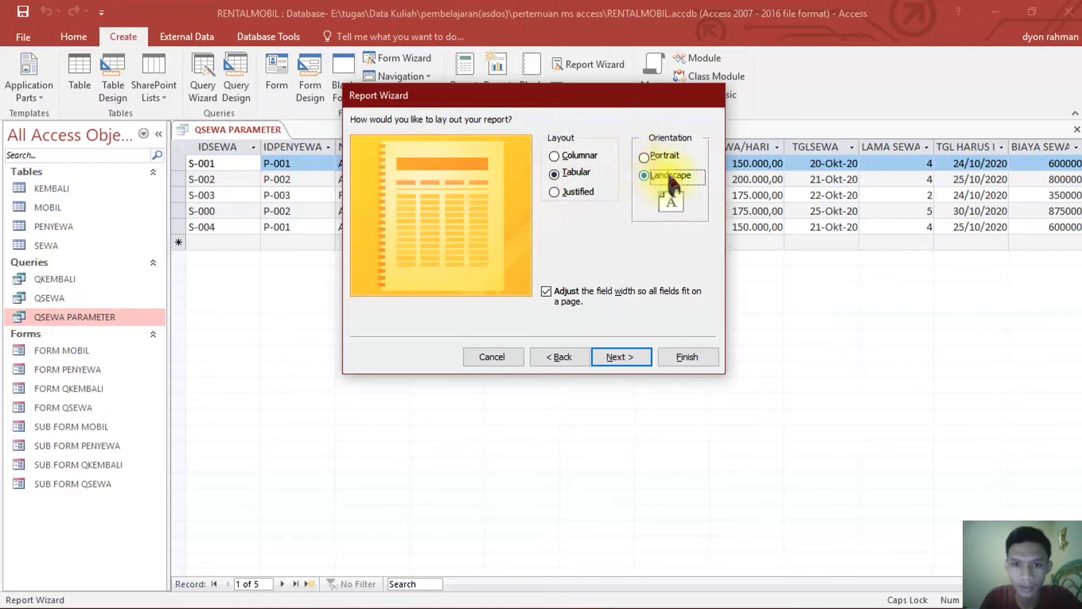
click(612, 356)
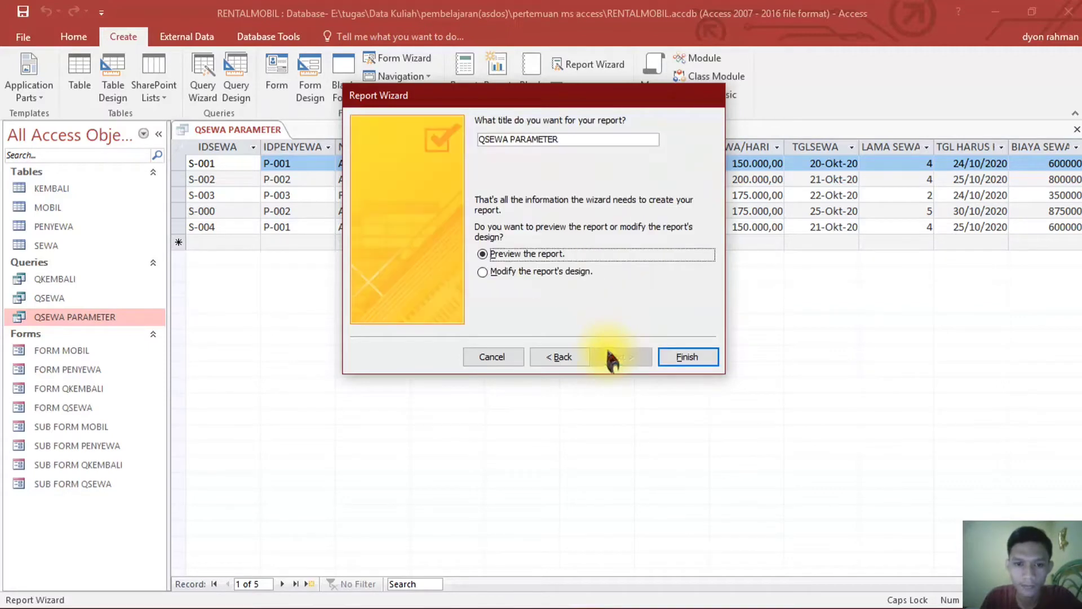
click(479, 139)
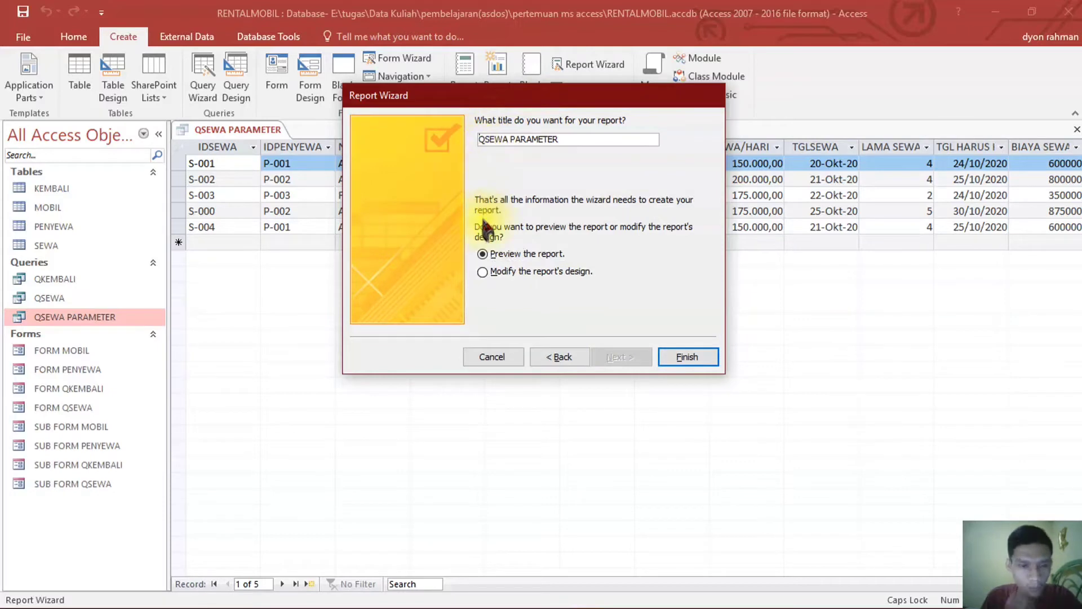
text(LAPORAN)
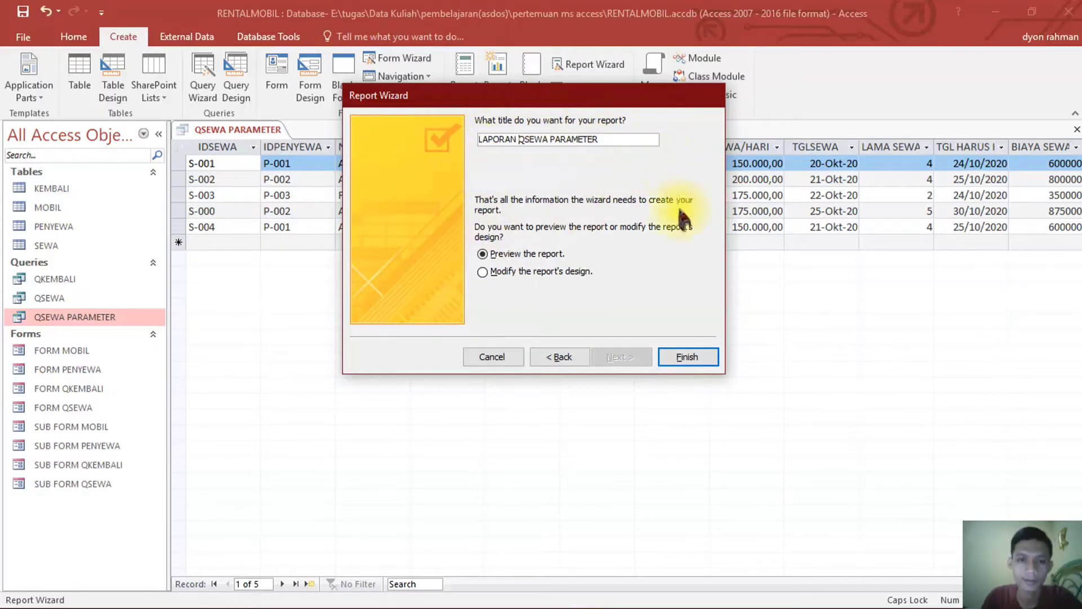
click(697, 357)
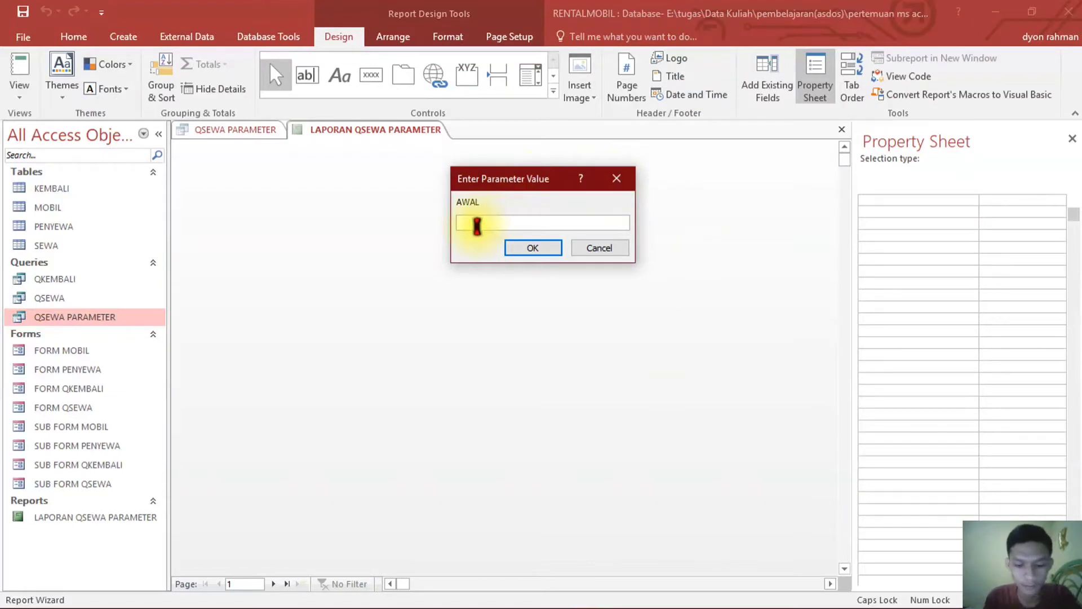
- Preview the report with 20/10/2020 as the AWAL date and 25/10/2020 as the AKHIR date
text(20/10/2020)
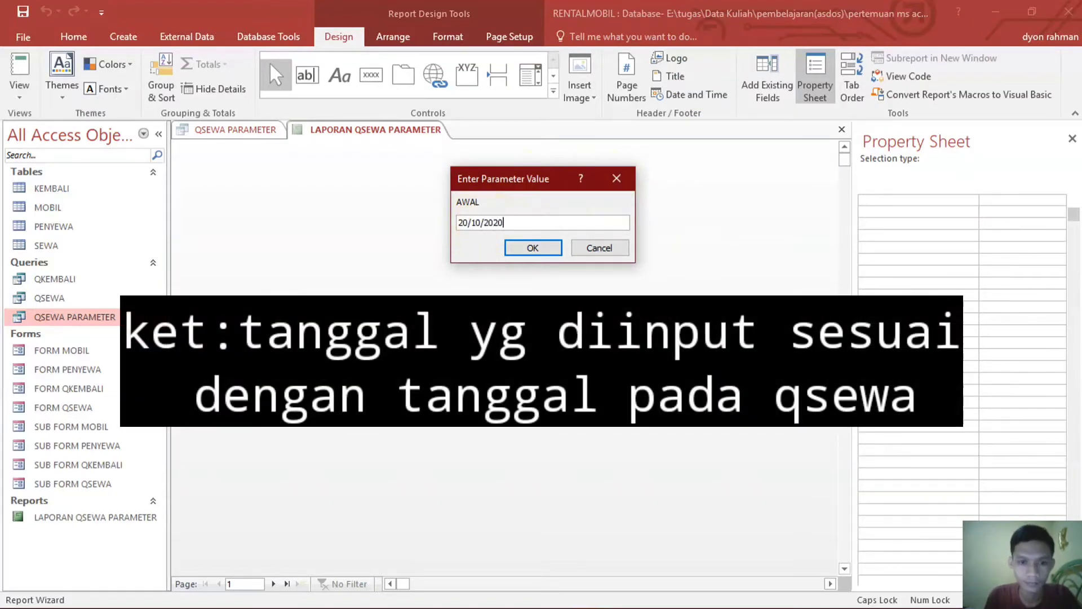
key(Return)
text(25)
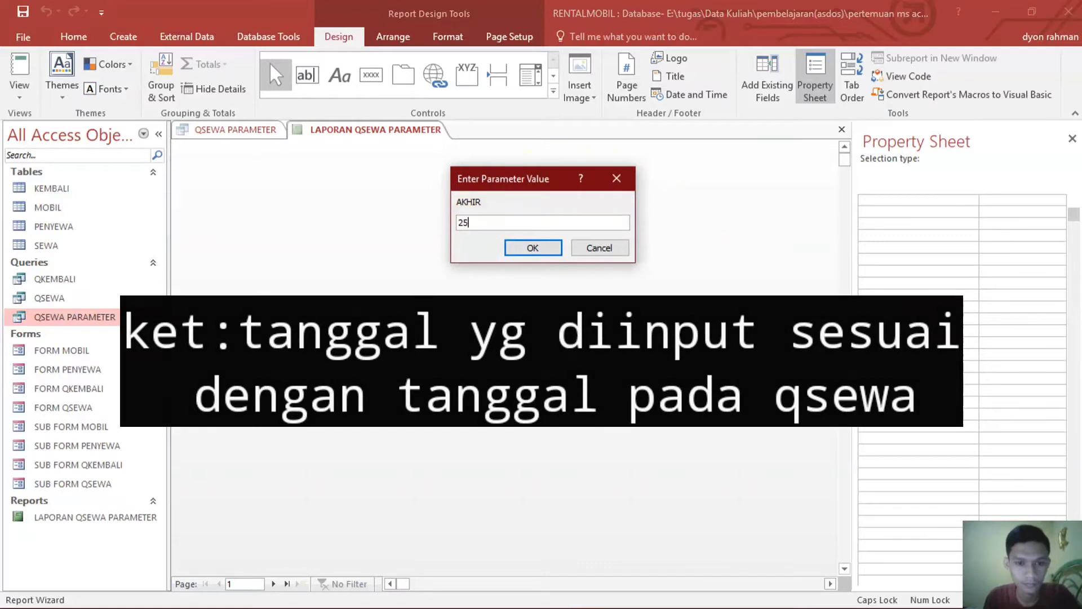
text(/10/2020)
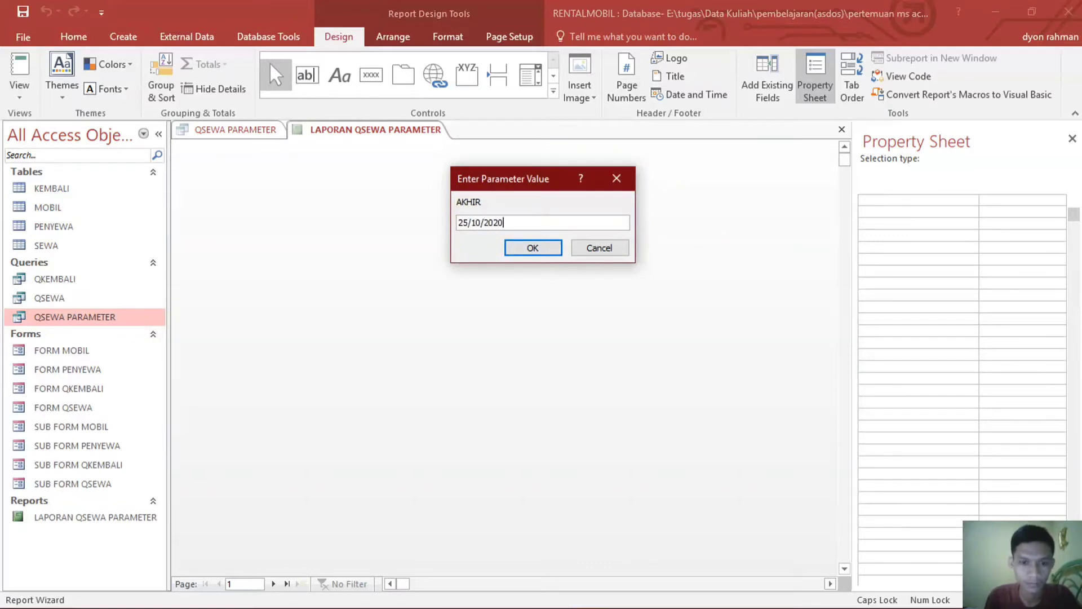
key(Return)
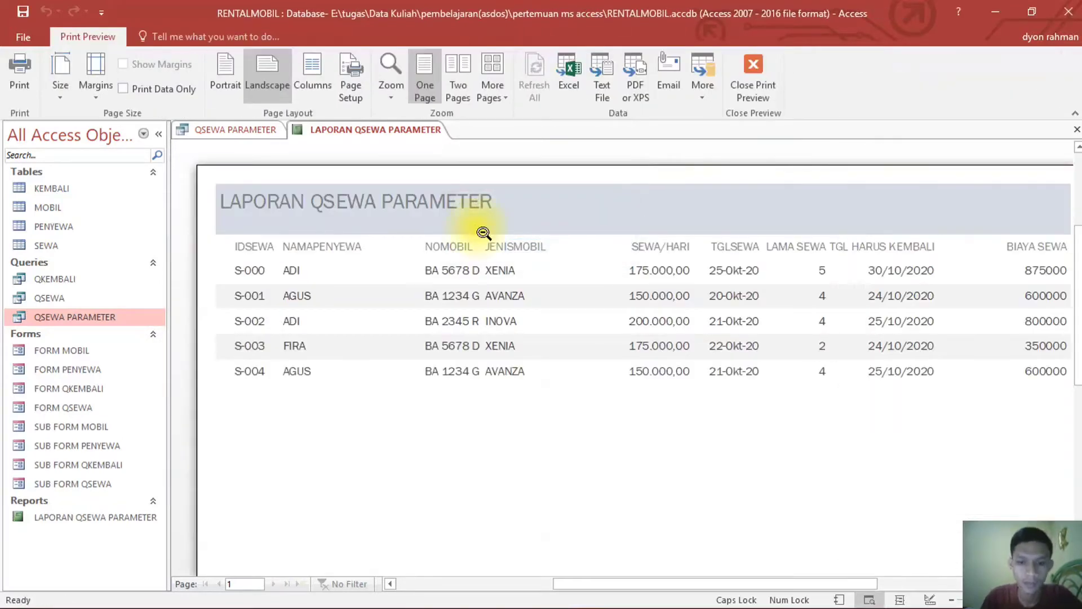
mouse_move(590, 585)
mouse_down()
mouse_move(633, 585)
mouse_move(573, 584)
mouse_move(604, 585)
mouse_up()
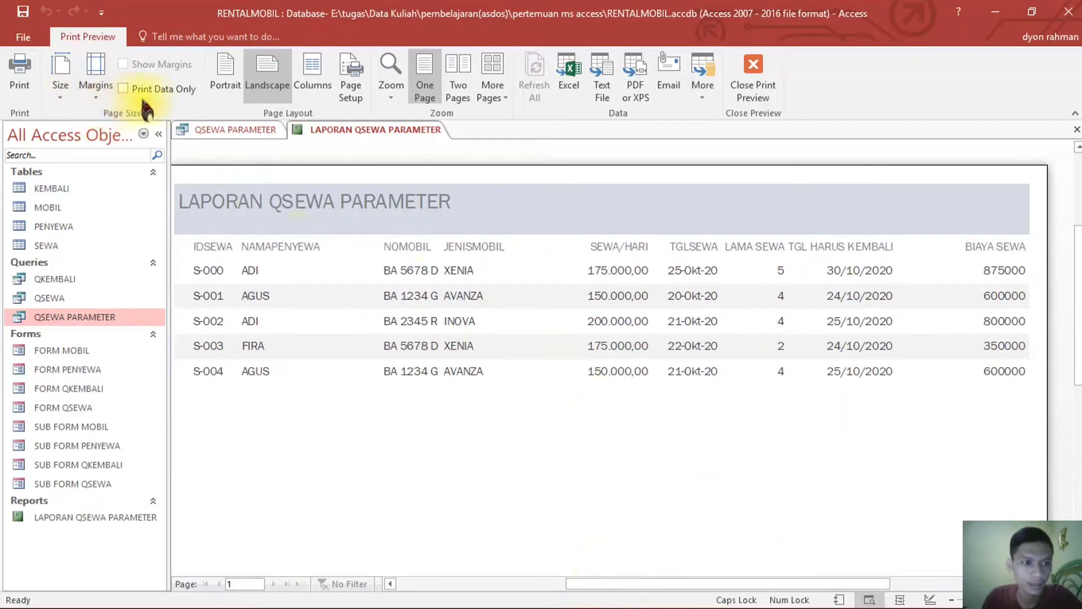
- Leave the print preview for Design View and enlarge the Page Footer section to about 1.5 cm high
click(752, 75)
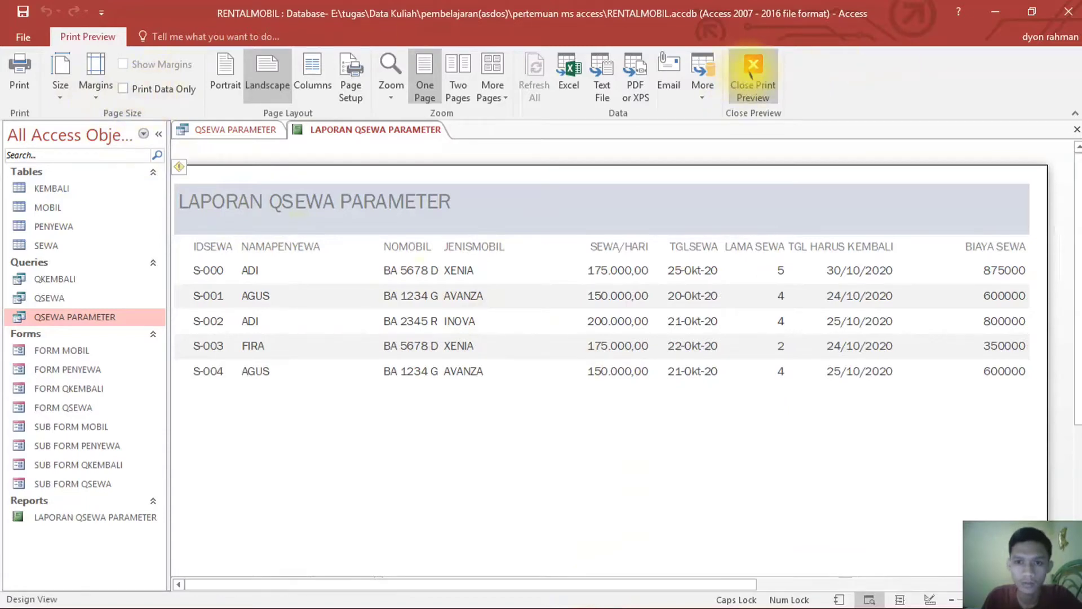
click(16, 97)
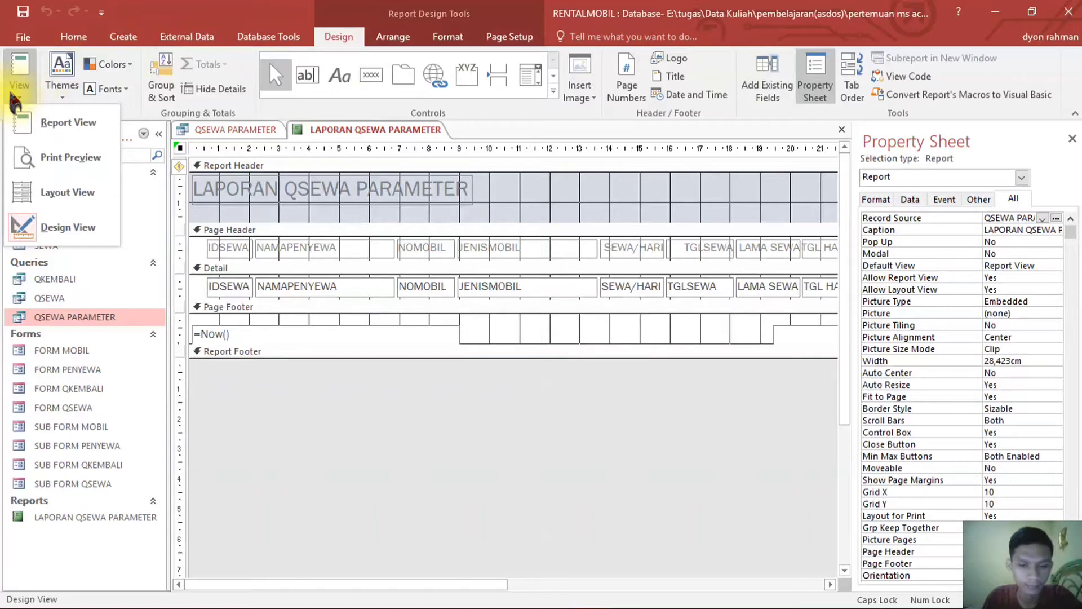
click(46, 232)
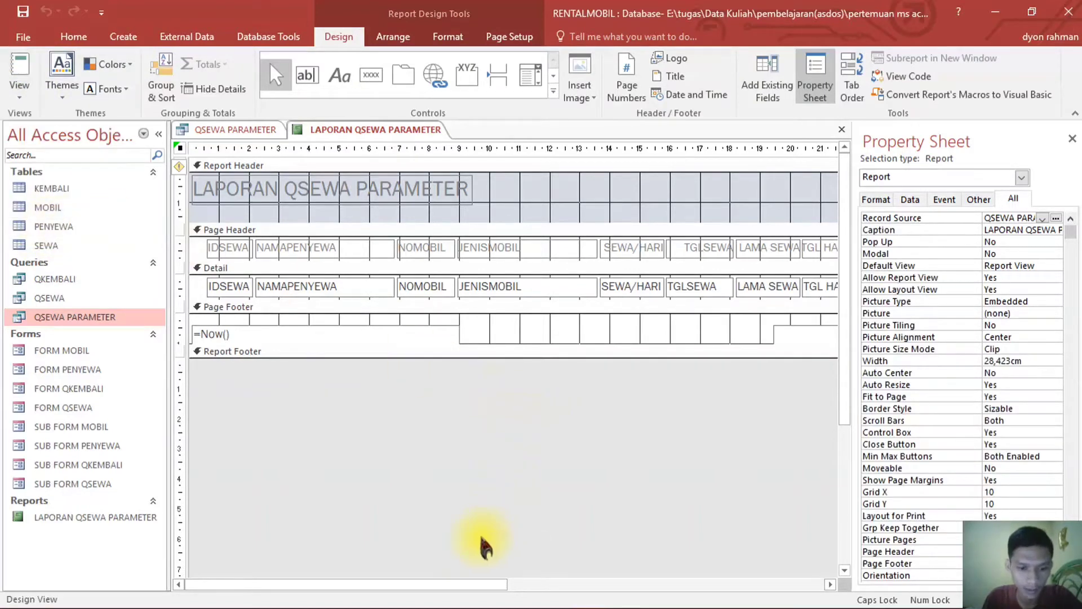
drag(459, 587, 672, 595)
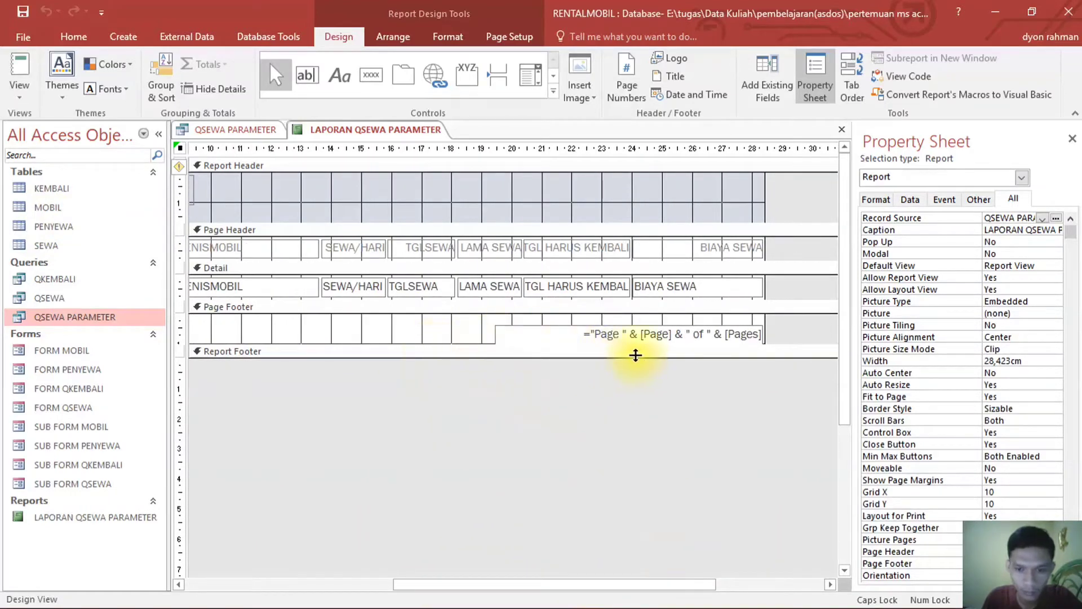
mouse_move(438, 344)
mouse_down()
mouse_move(437, 409)
mouse_move(451, 359)
mouse_up()
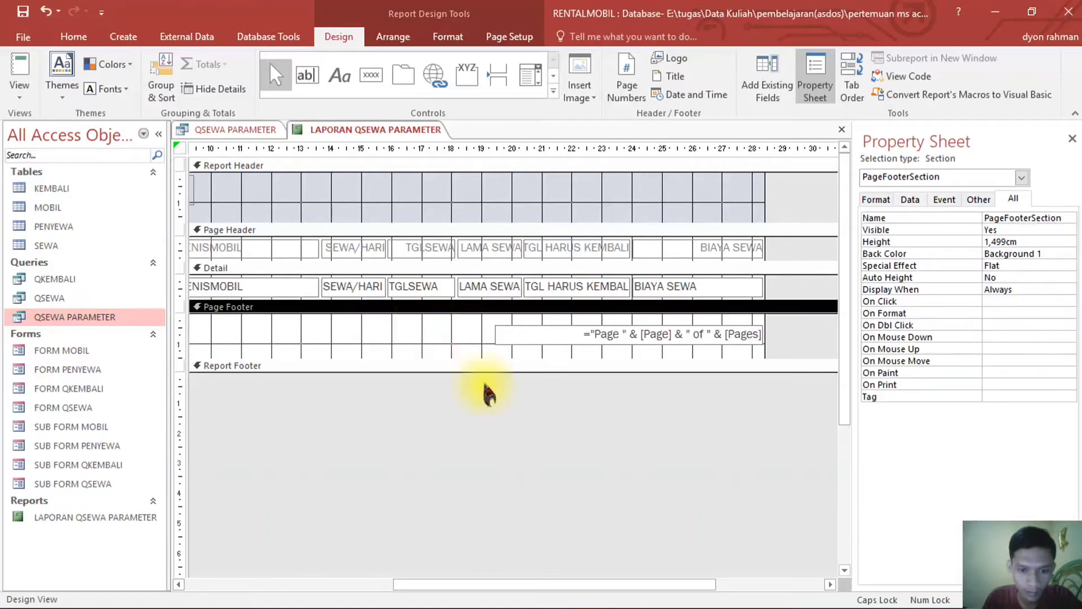
- Enlarge the Report Header section to about 3.8 cm high and move its title label to about 3 cm from the report's left edge
drag(550, 585, 353, 516)
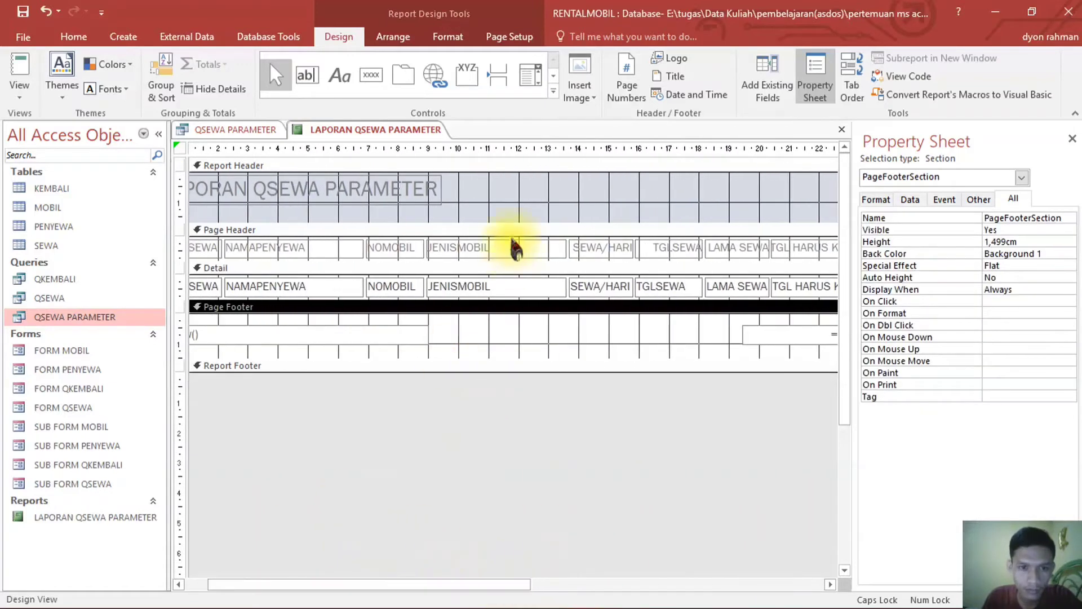
drag(495, 223, 501, 284)
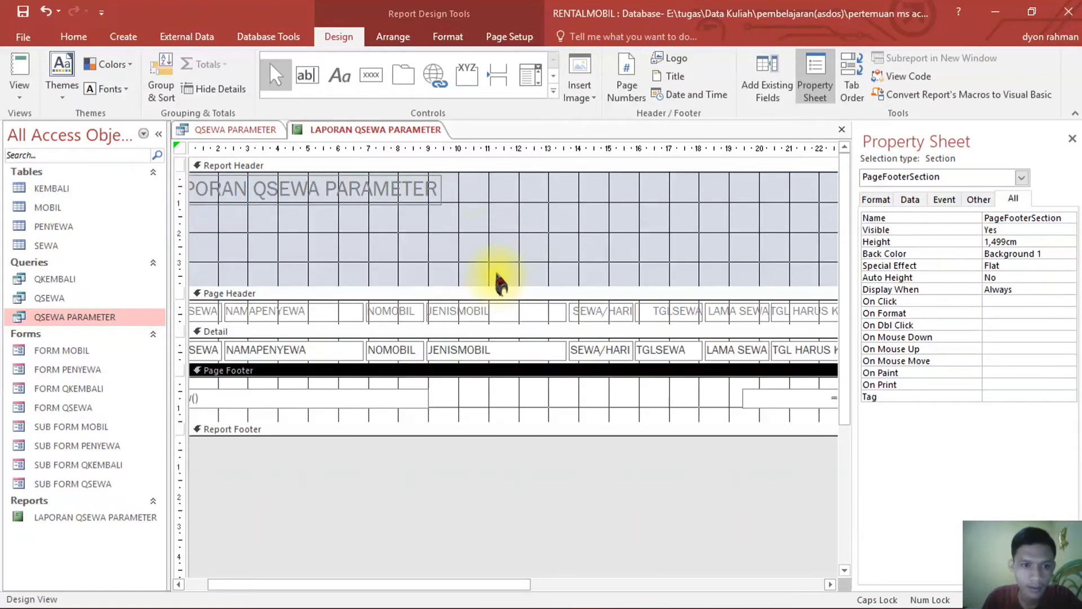
click(354, 205)
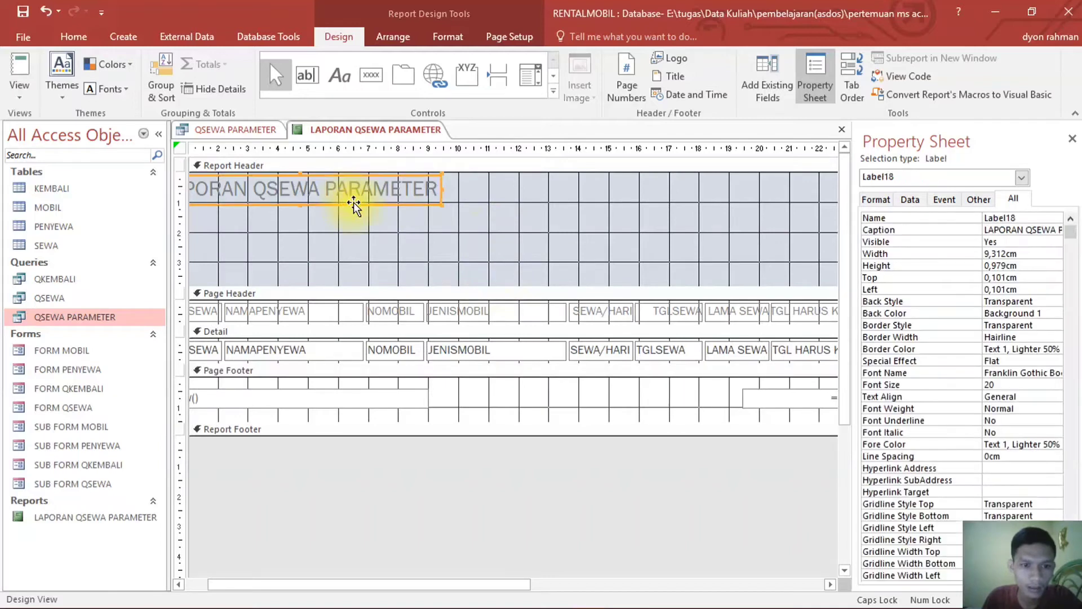
drag(354, 205, 440, 204)
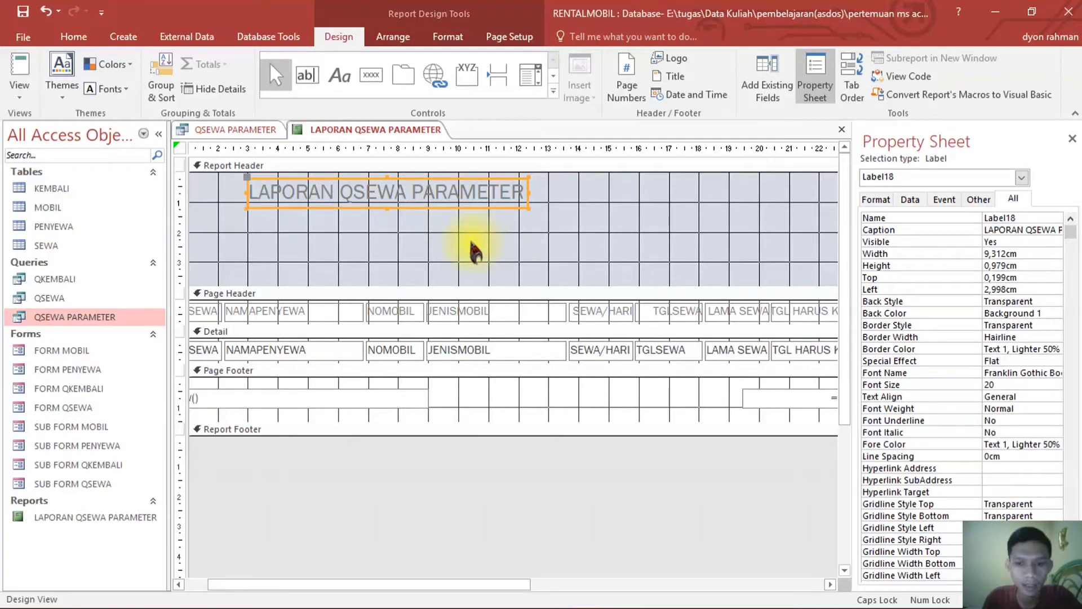
click(484, 253)
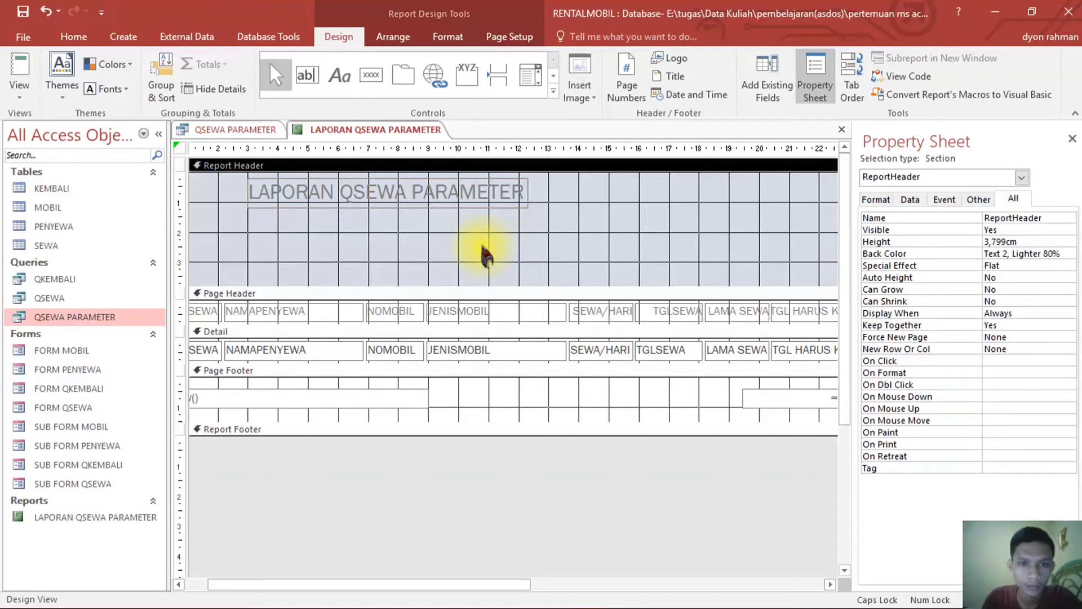
- Draw a text box about 3.1 cm wide and 0.6 cm high below the title in the Report Header
click(310, 84)
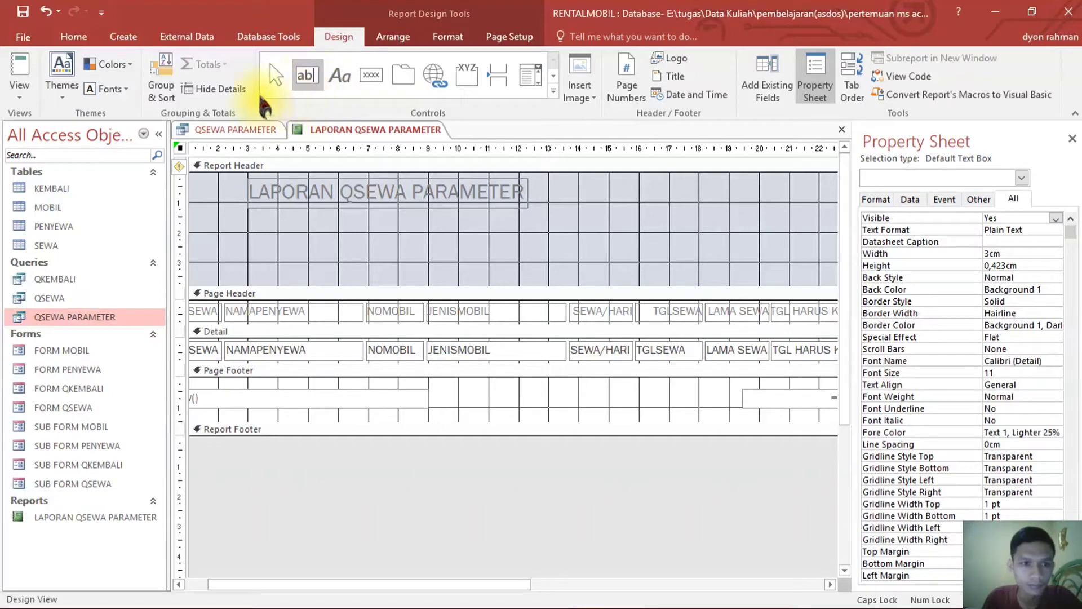
click(308, 82)
drag(437, 236, 532, 249)
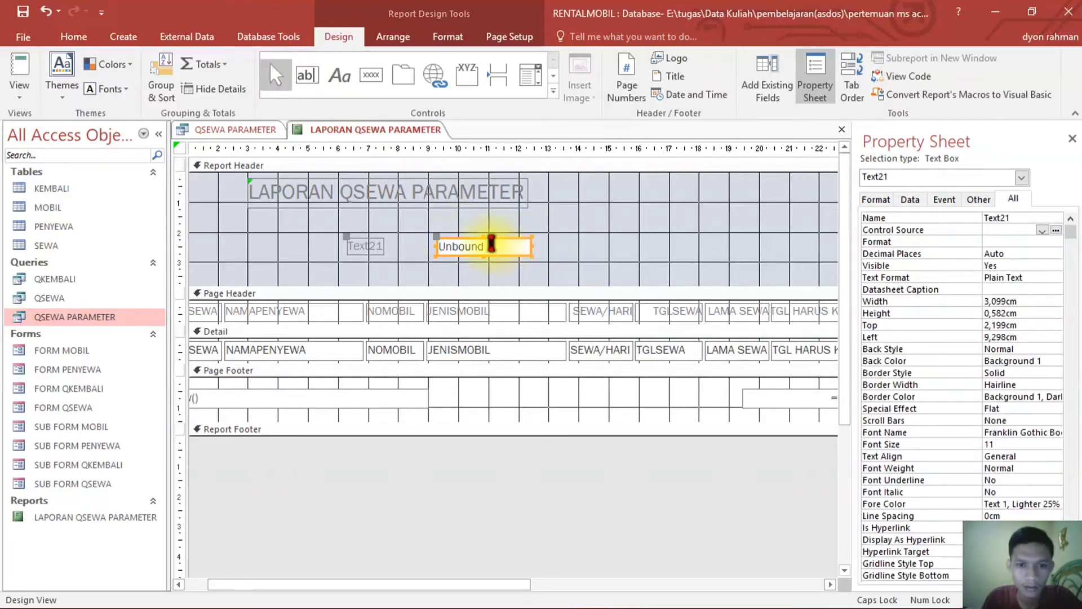
- Bind the new text box below the title in the Report Header to AWAL
click(1000, 233)
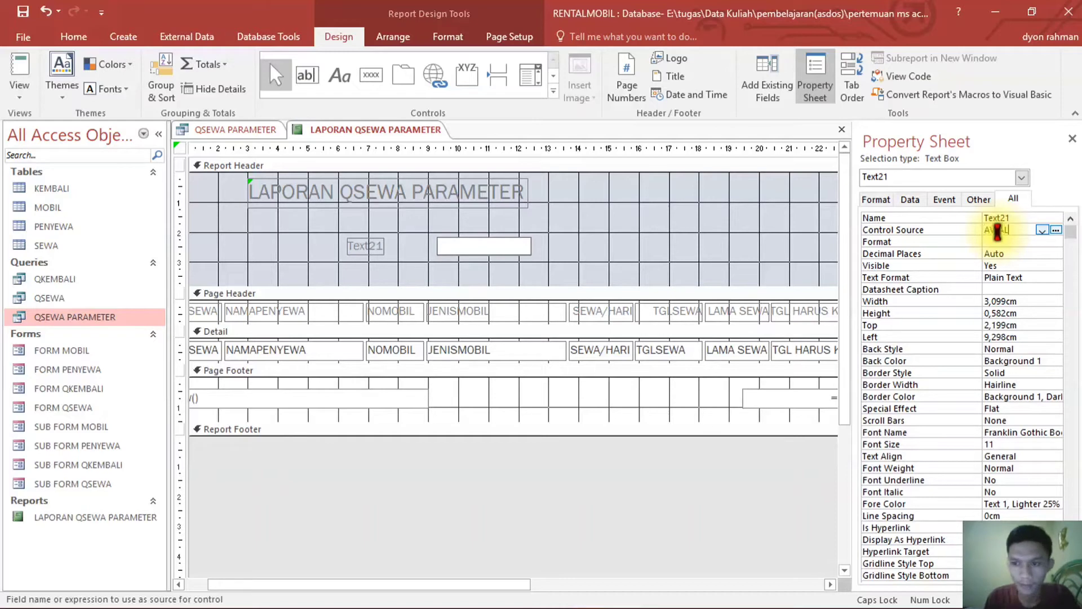
click(676, 232)
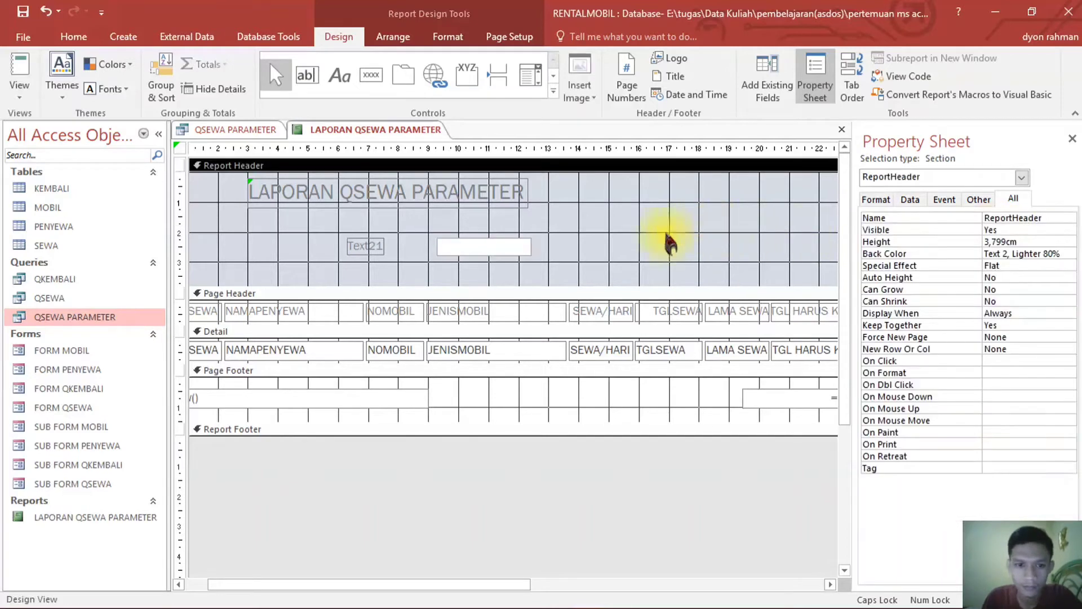
click(472, 249)
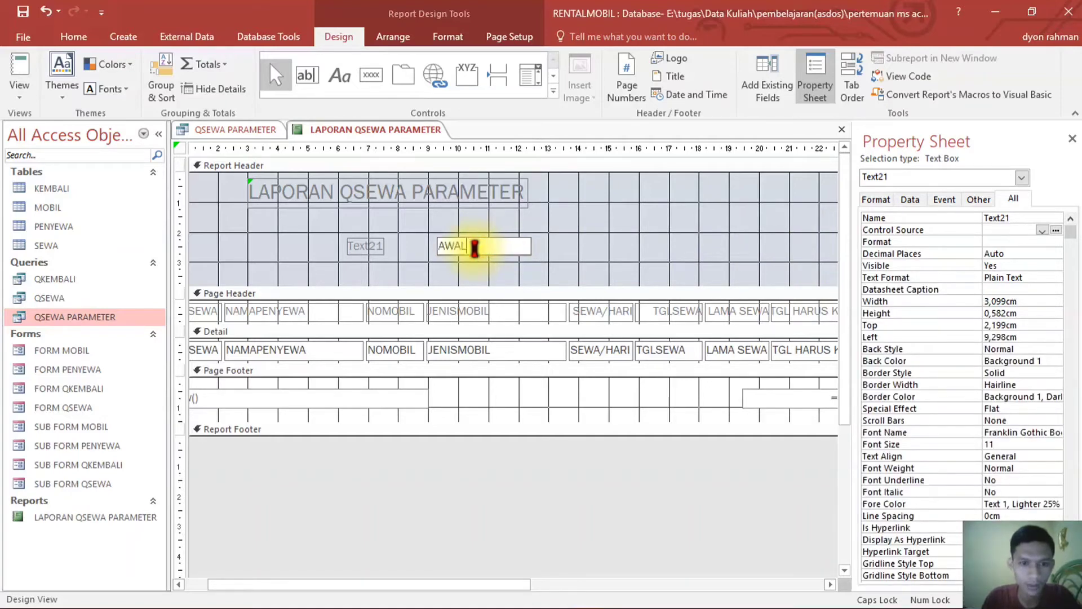
click(574, 248)
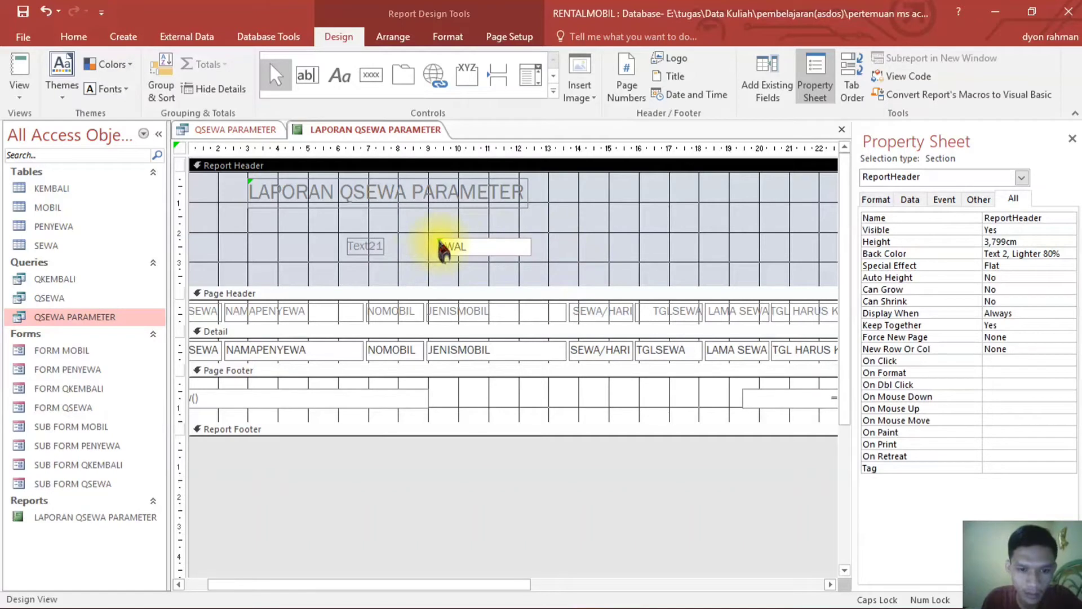
- Draw a second Report Header text box about 3.9 cm wide and 0.6 cm high beside the AWAL box and bind it to AKHIR
click(307, 75)
drag(587, 238, 704, 255)
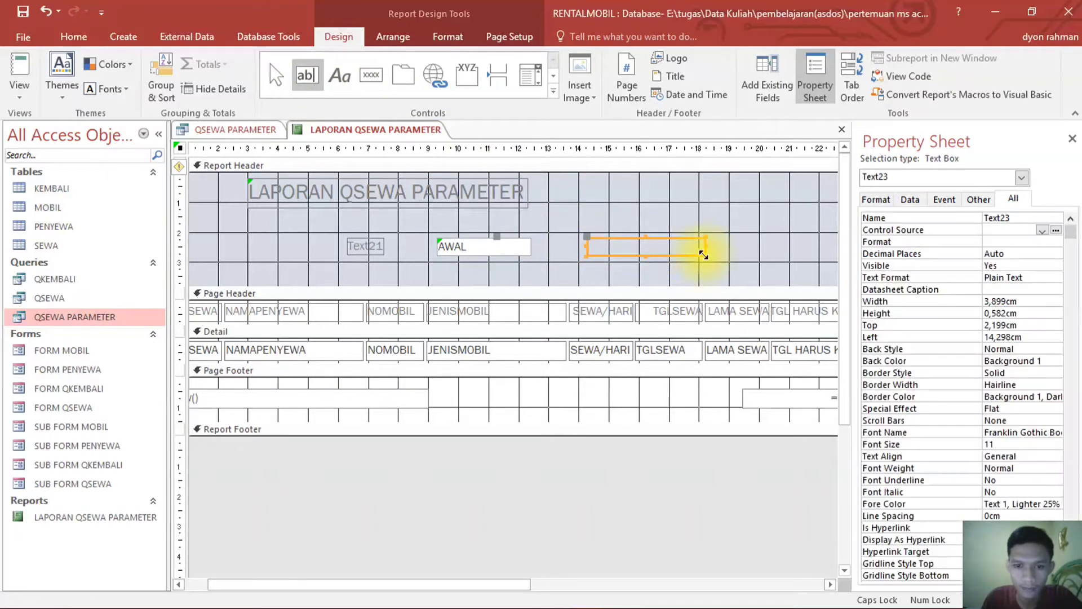
click(621, 247)
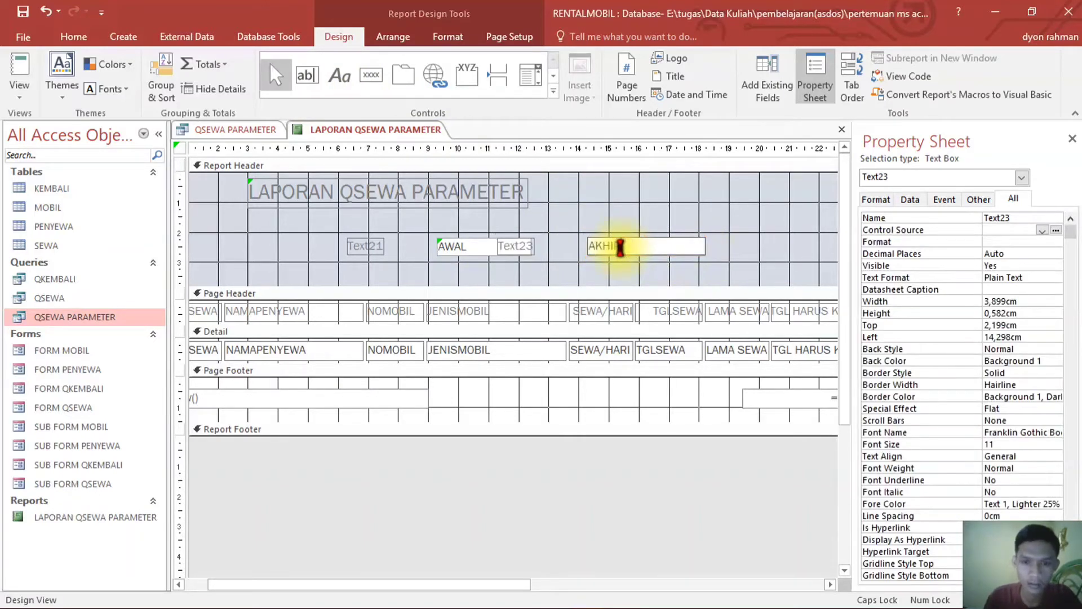
click(570, 266)
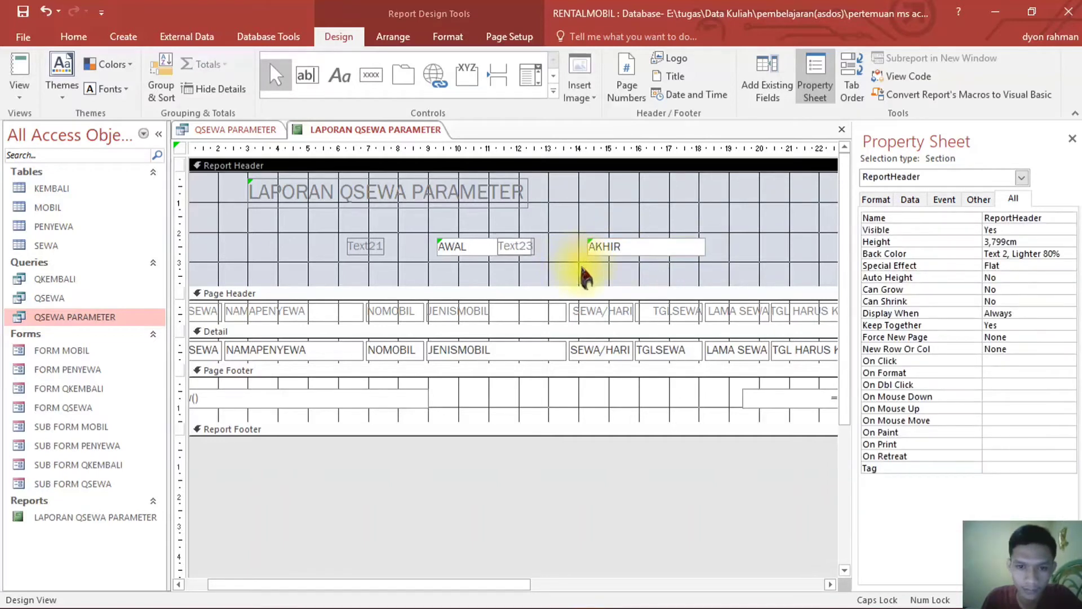
- Move the AKHIR box and its label right until the label clears the AWAL box, and caption the label S/D
click(522, 247)
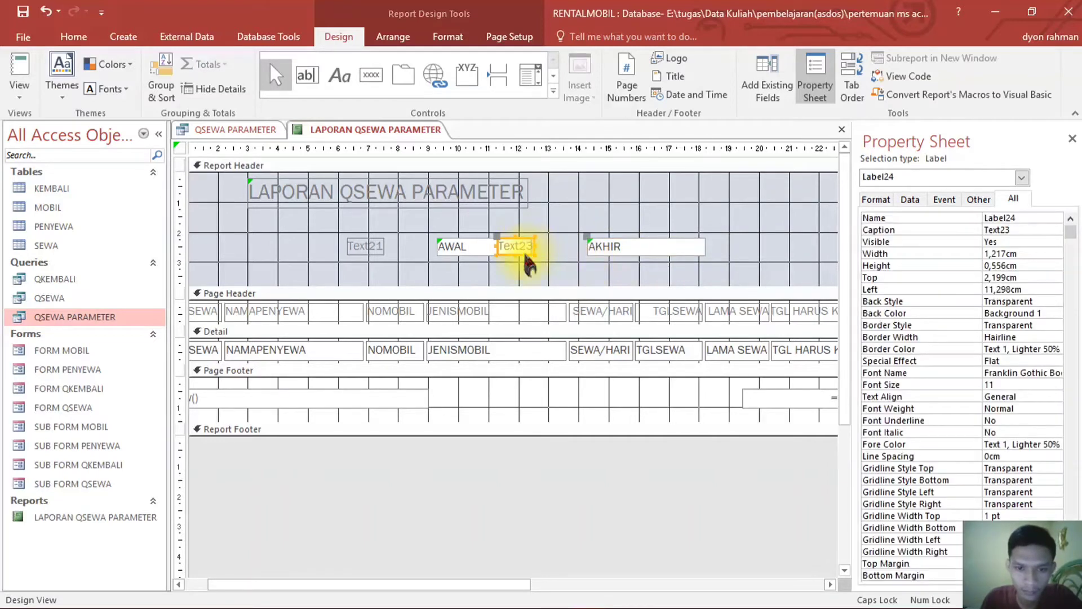
drag(526, 255, 559, 243)
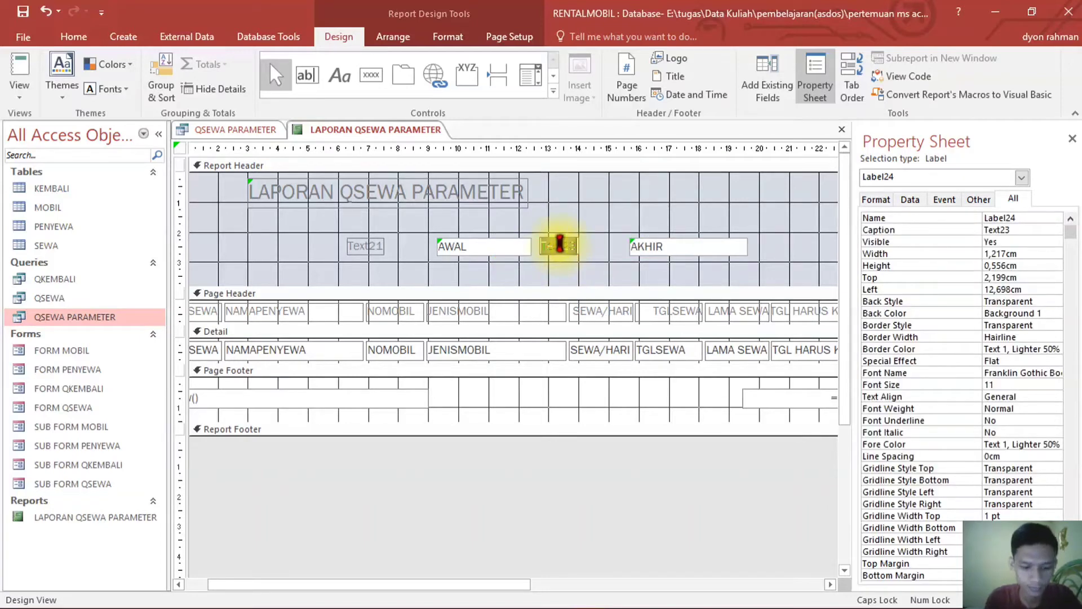
text(S/D)
click(536, 271)
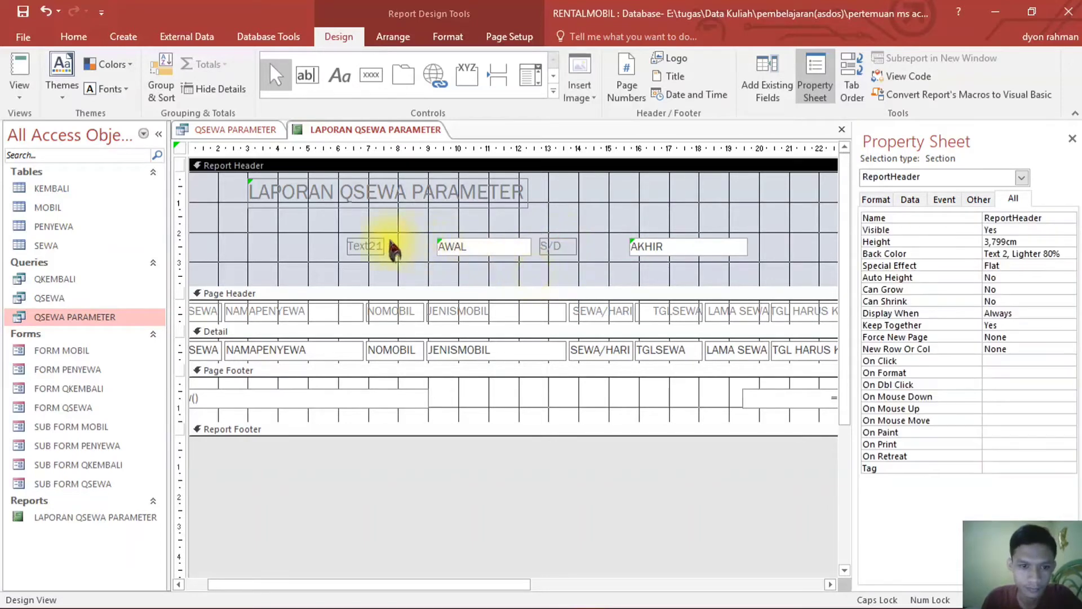
- Change the caption of the AWAL text box's label to PERIODE
click(362, 243)
click(364, 245)
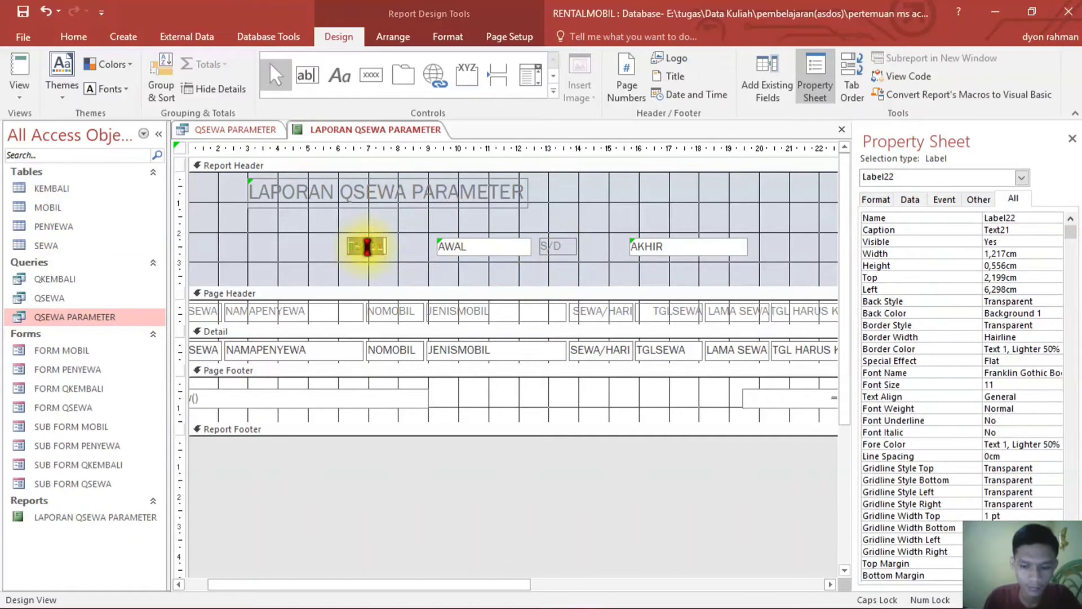
text(PERIODE)
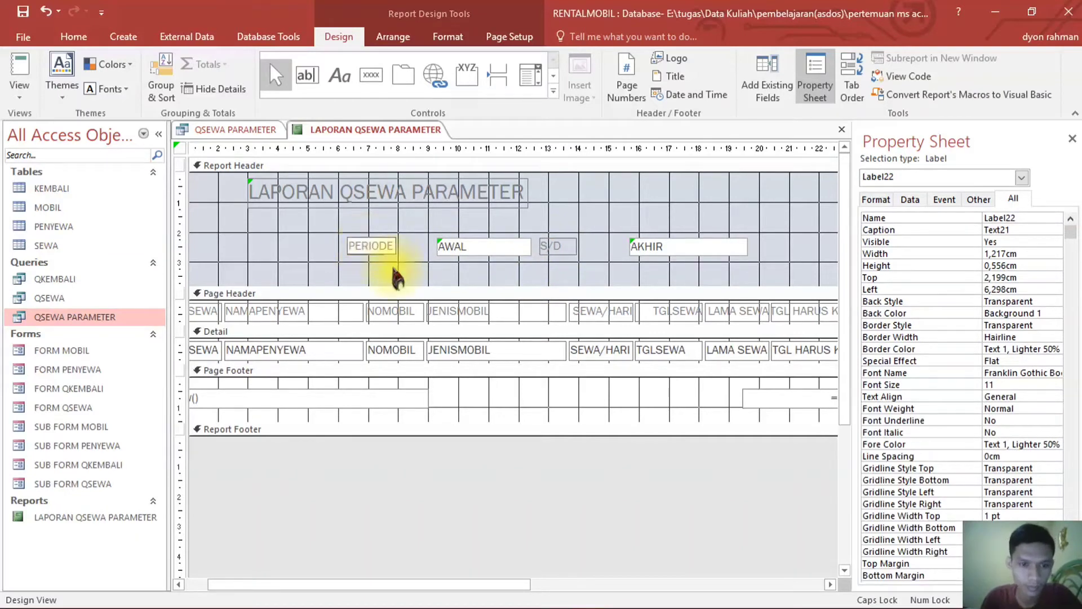
click(355, 262)
- Shift the AWAL and AKHIR boxes and their labels left so that all four sit close together in one row
click(451, 251)
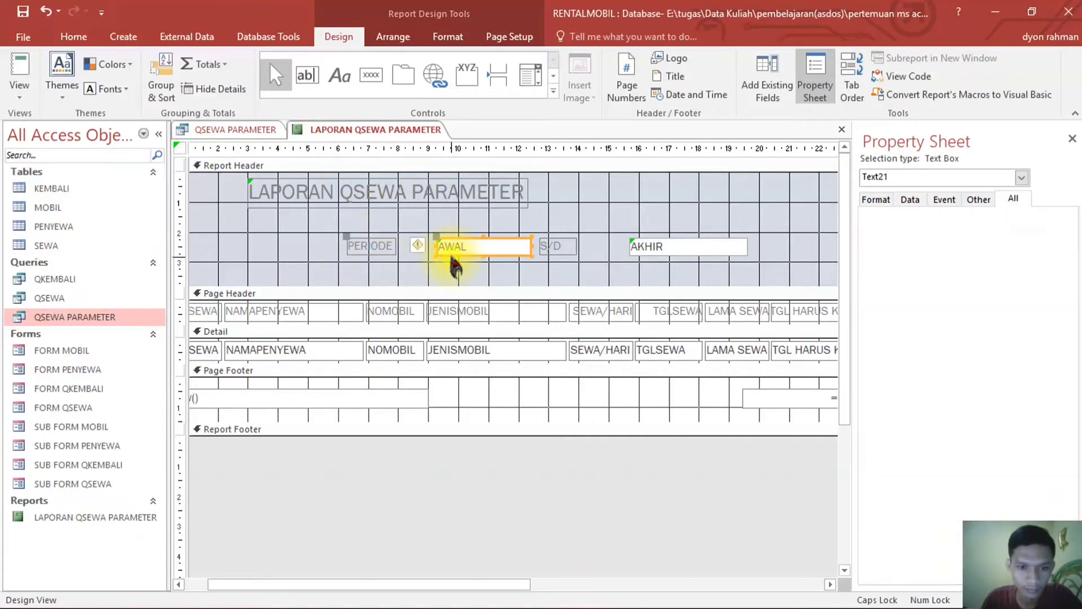
click(423, 254)
click(455, 254)
drag(456, 254, 388, 236)
click(558, 247)
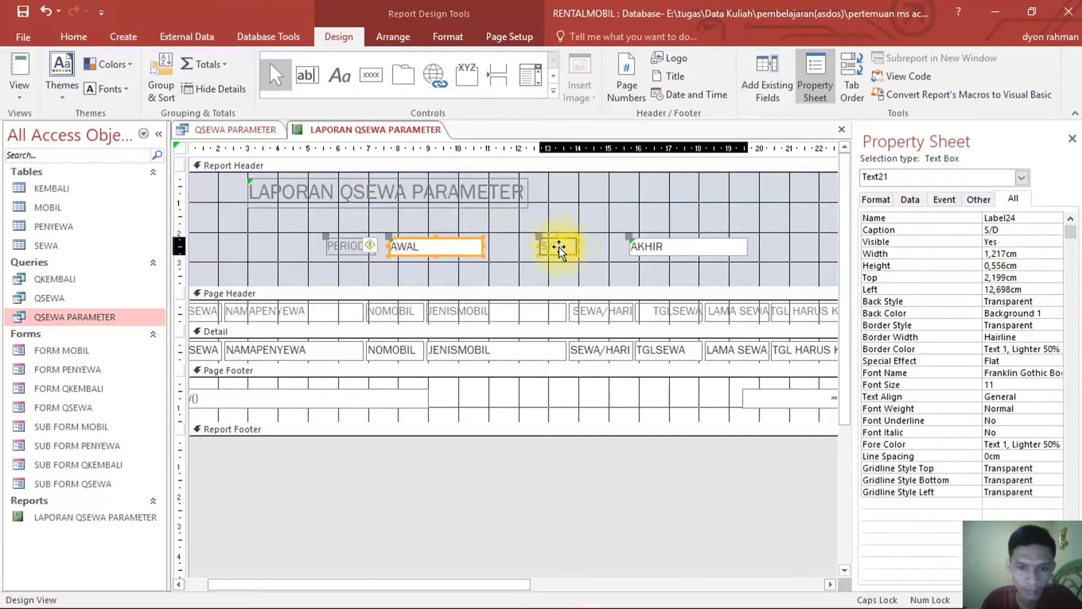
drag(560, 246, 491, 232)
drag(624, 241, 531, 237)
click(693, 260)
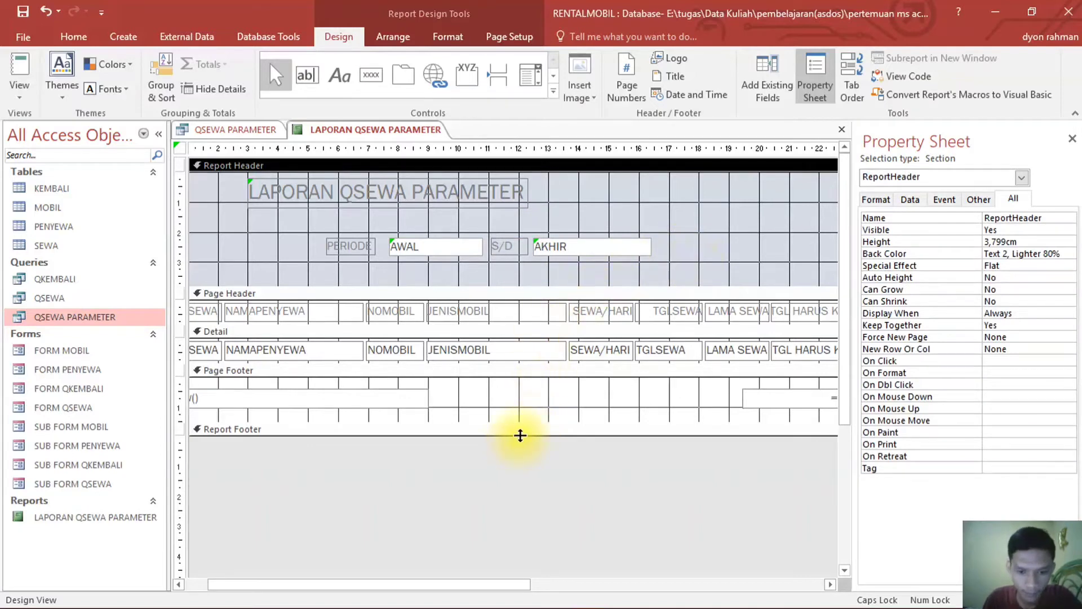
- Enlarge the Report Footer to about 1.5 cm high and draw a text box about 3.5 cm wide and 0.6 cm high beneath the BIAYA SEWA column
drag(520, 435, 518, 480)
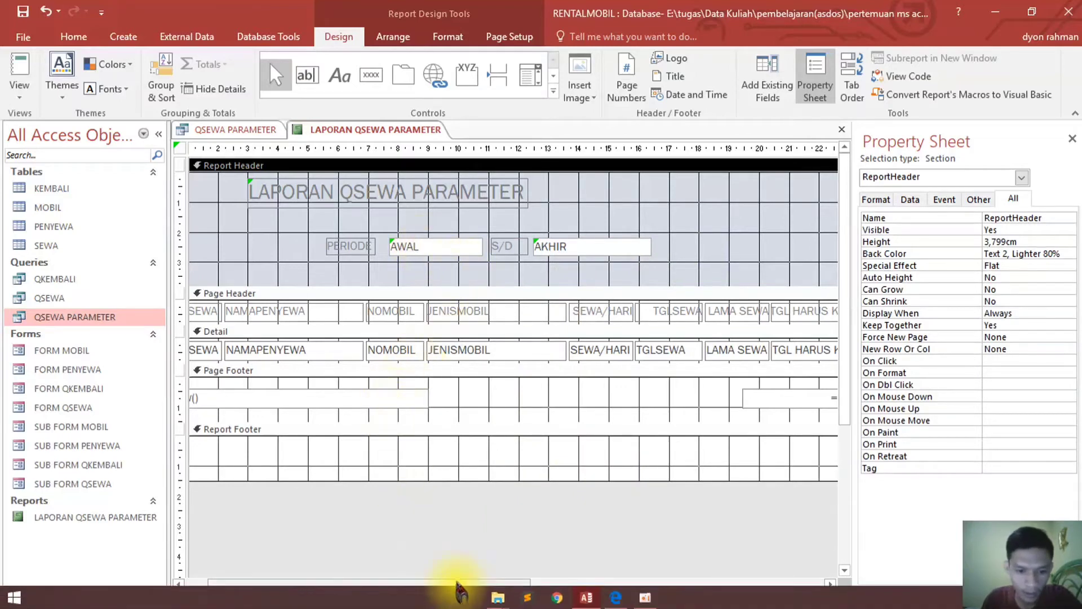
drag(455, 589, 648, 589)
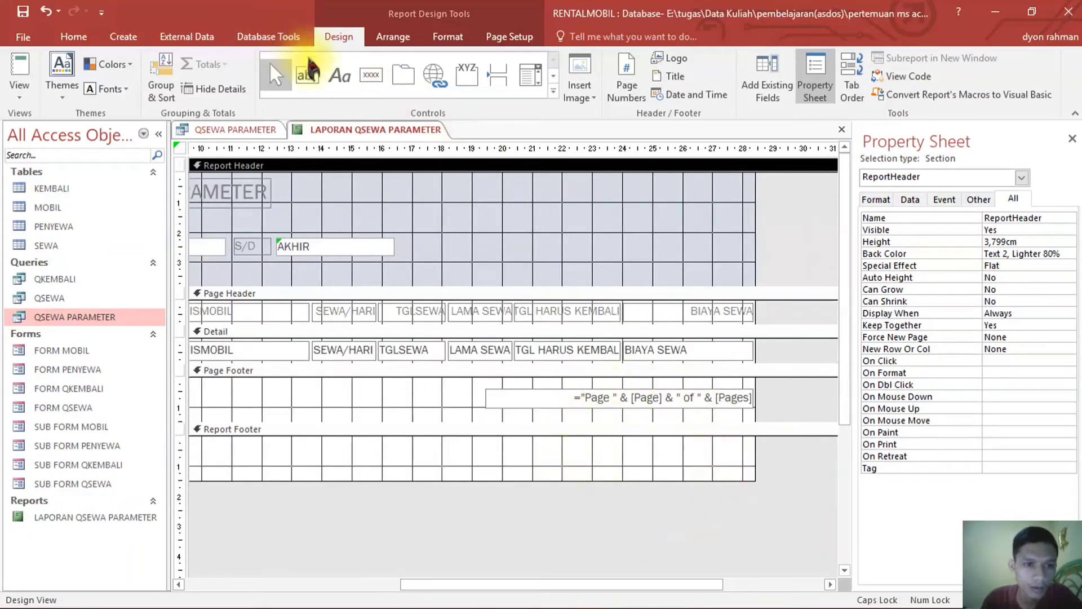
click(305, 79)
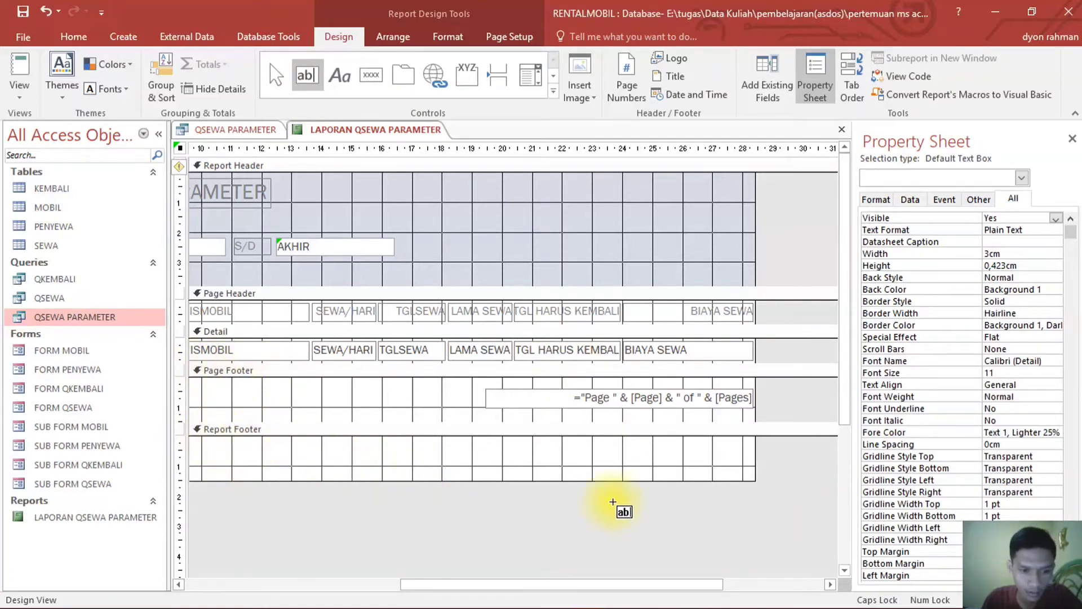
drag(634, 453, 739, 472)
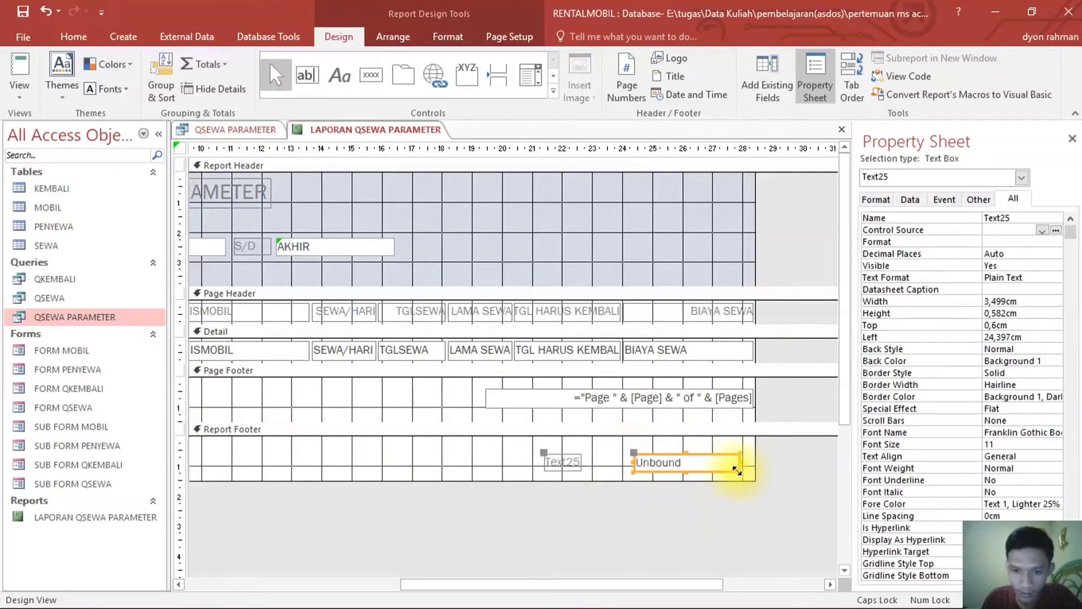
- Enter =Sum([BIAYA SEWA]) in the Report Footer text box, copying the field name from the Detail section
click(666, 463)
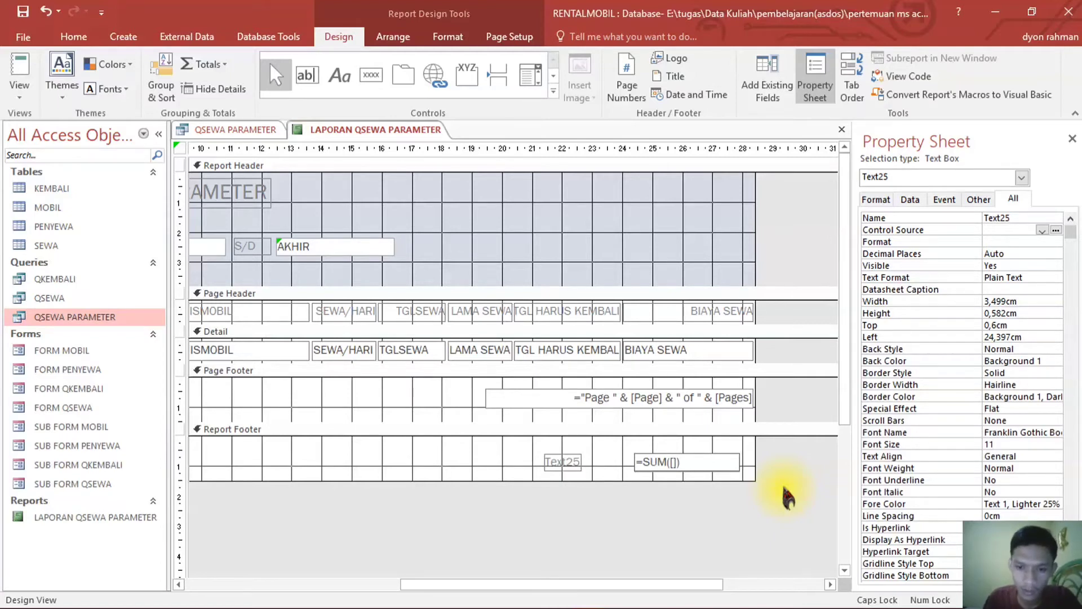
click(665, 352)
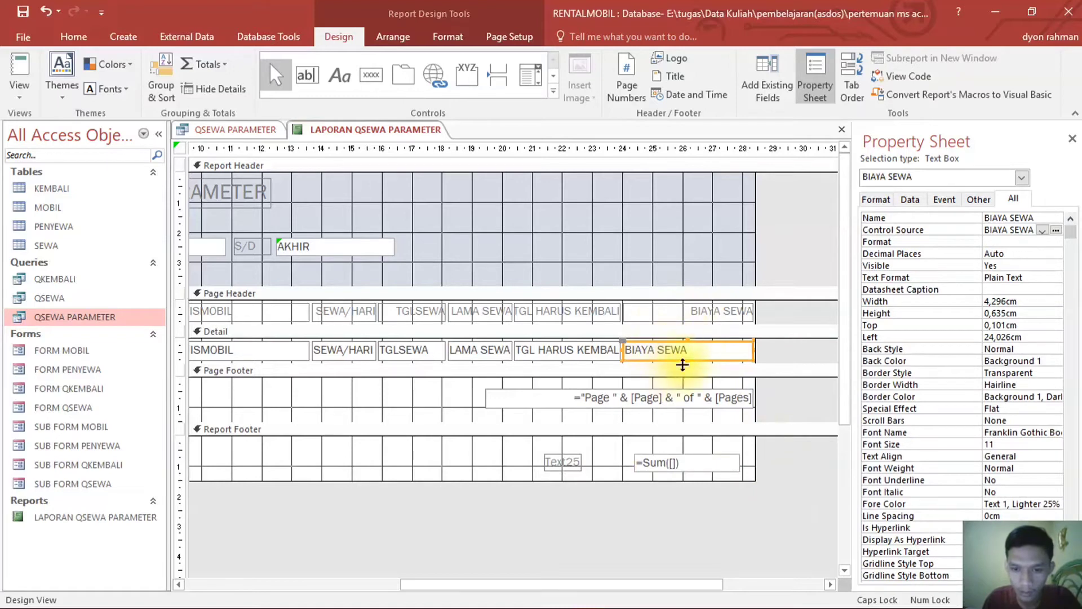
drag(612, 351, 688, 437)
key(ctrl+c)
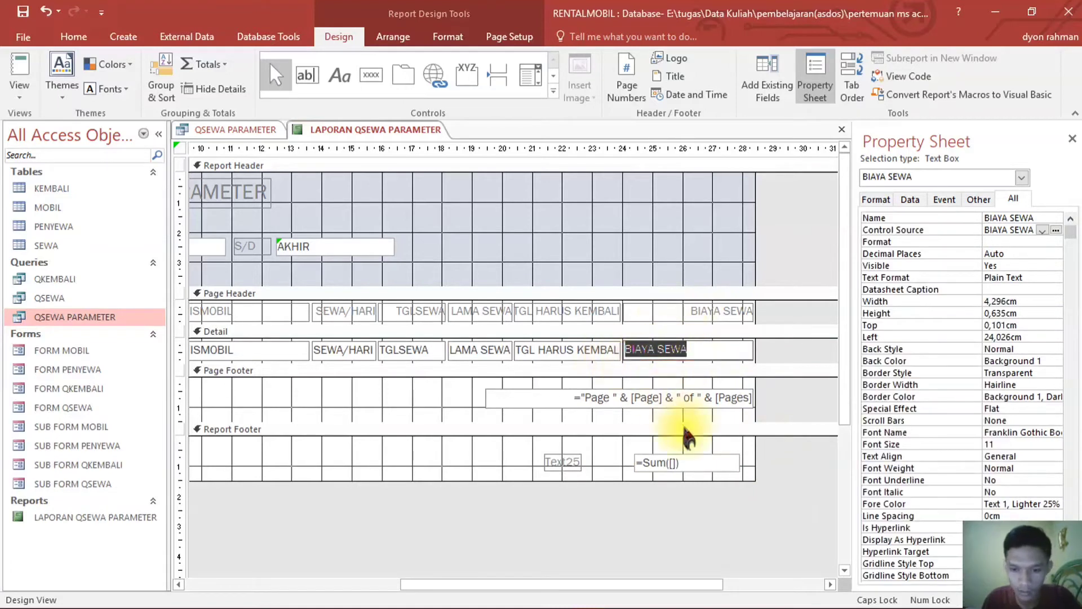
click(674, 463)
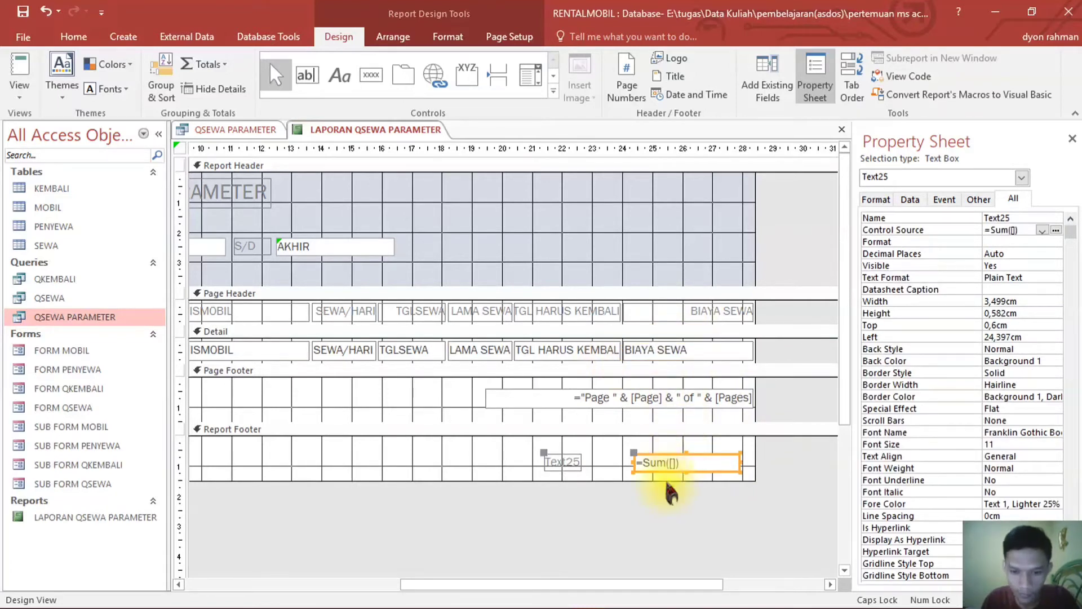
click(672, 463)
key(ctrl+v)
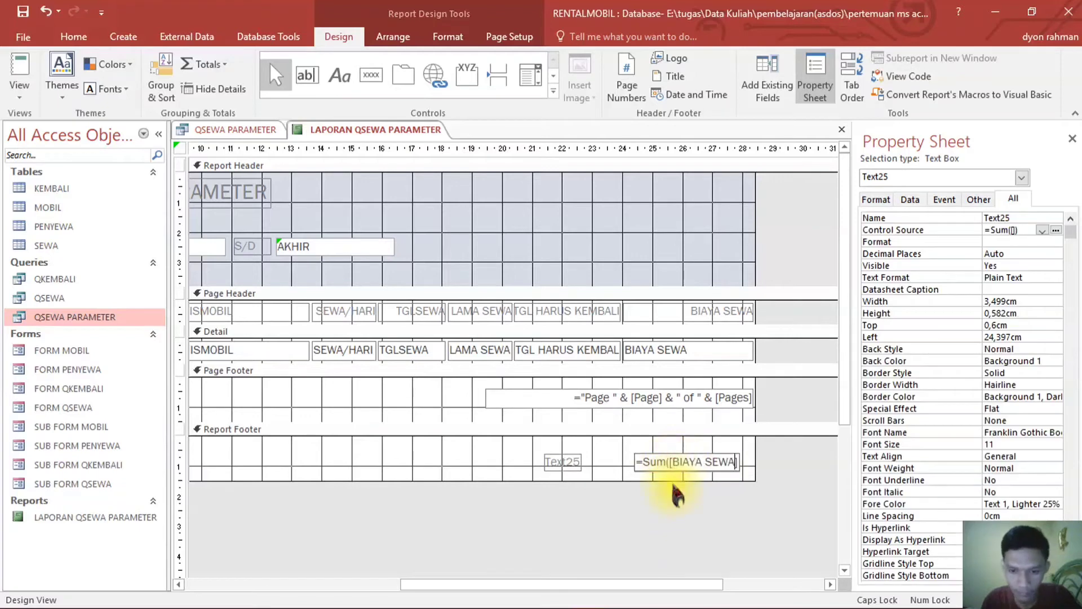
click(599, 443)
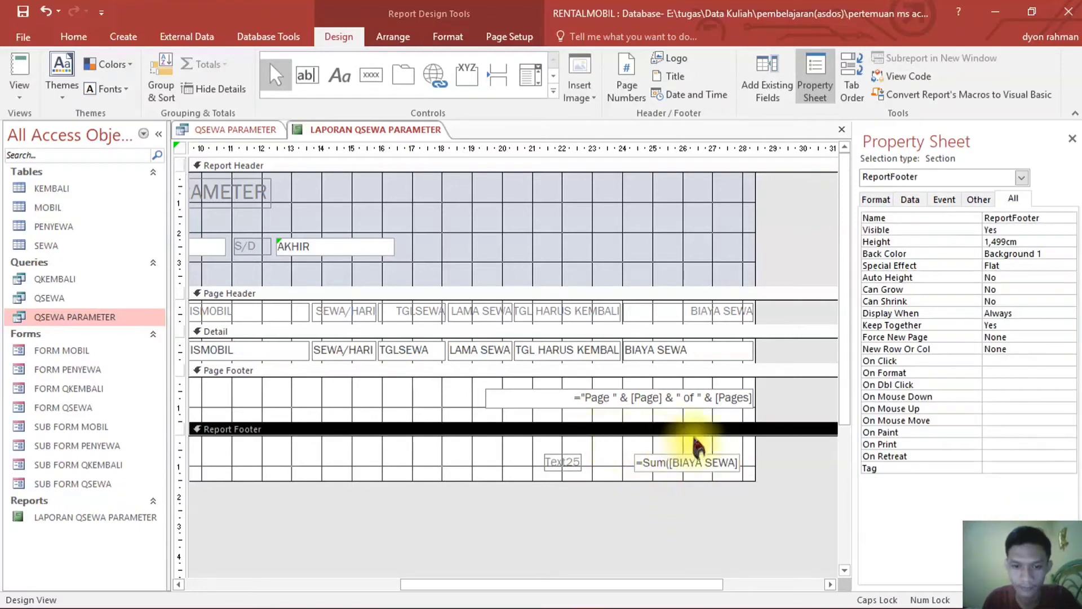
- Caption the footer text box's label TOTAL BIAYA SEWA and move it left so it clears the sum box
click(562, 463)
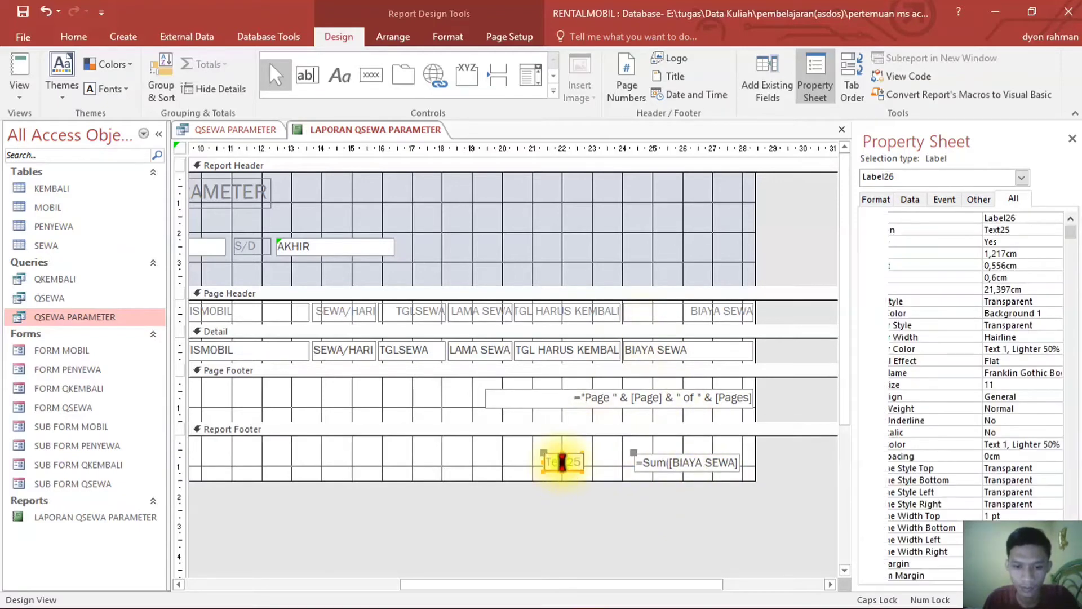
double_click(562, 462)
text(TO)
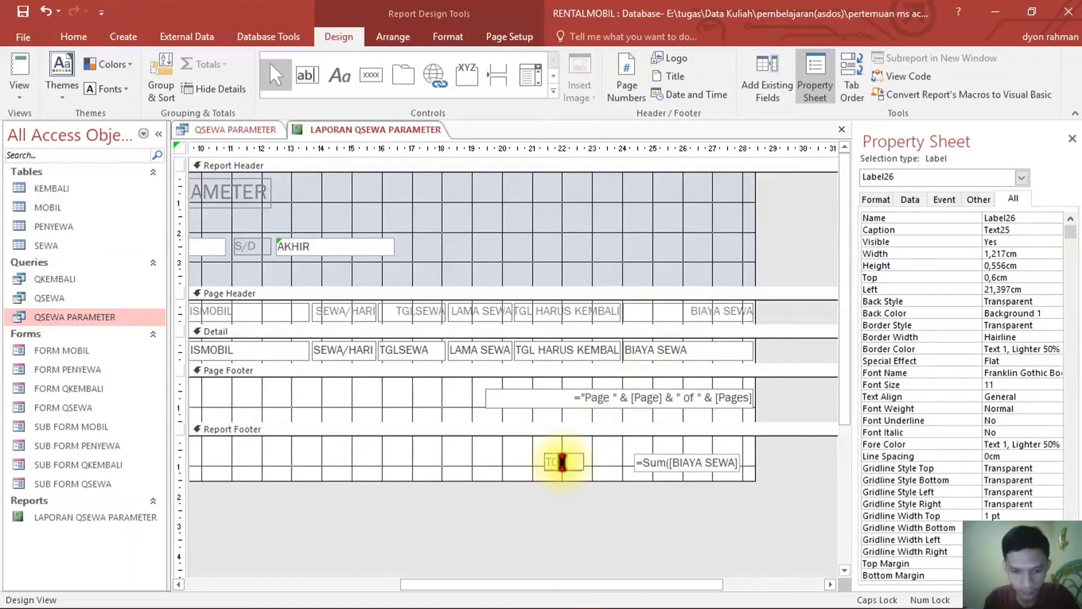
text(TAL)
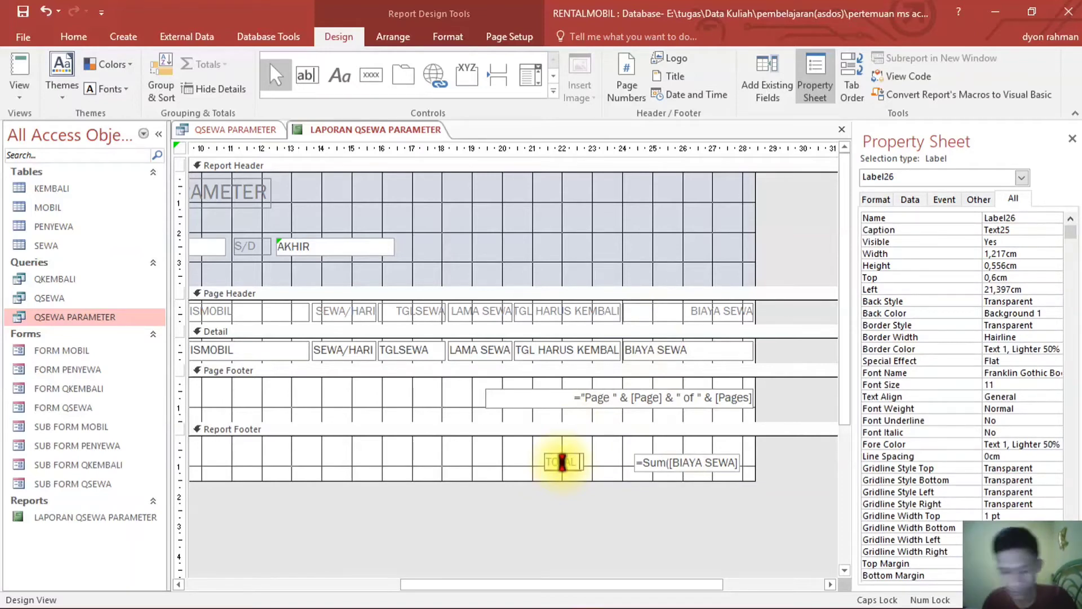
text( BIAYA SEWA)
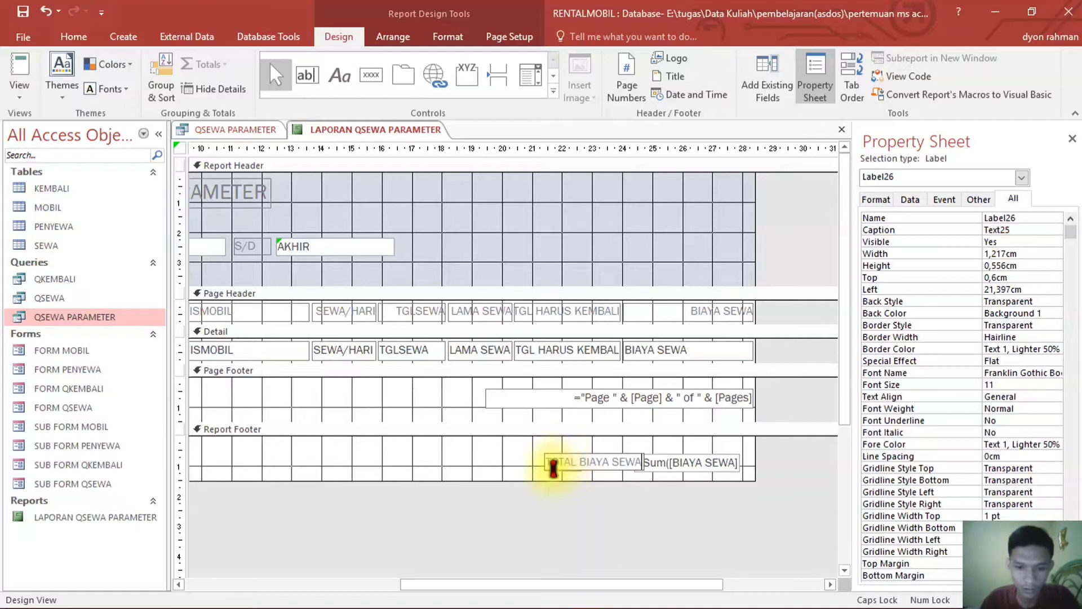
click(517, 451)
click(551, 464)
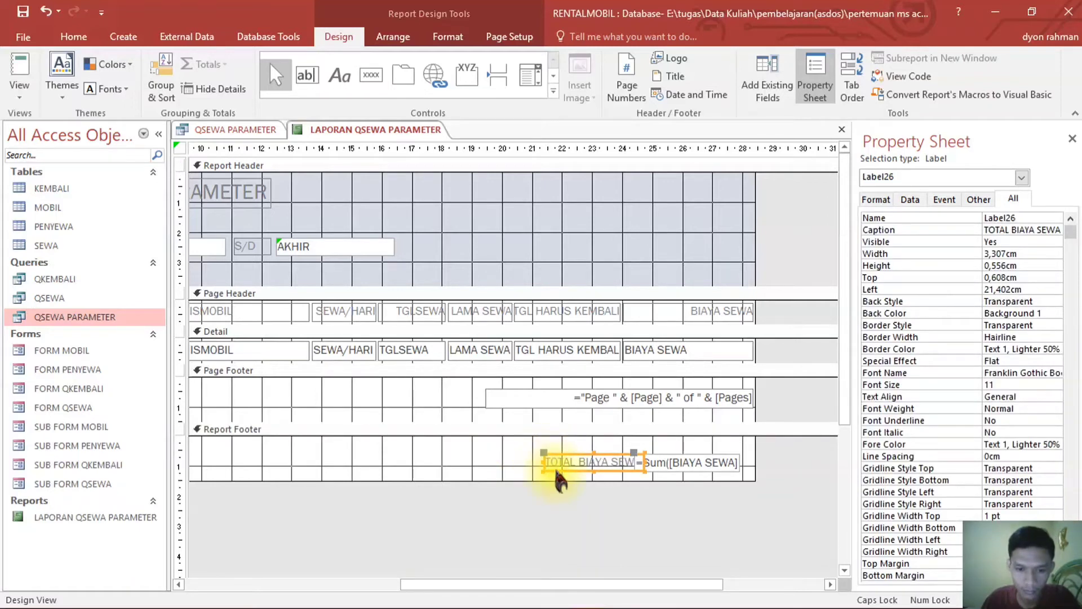
drag(546, 461, 515, 458)
click(465, 448)
- Show the report in Report View with 20/10/2020 as the AWAL date and 25/10/2020 as the AKHIR date
click(19, 76)
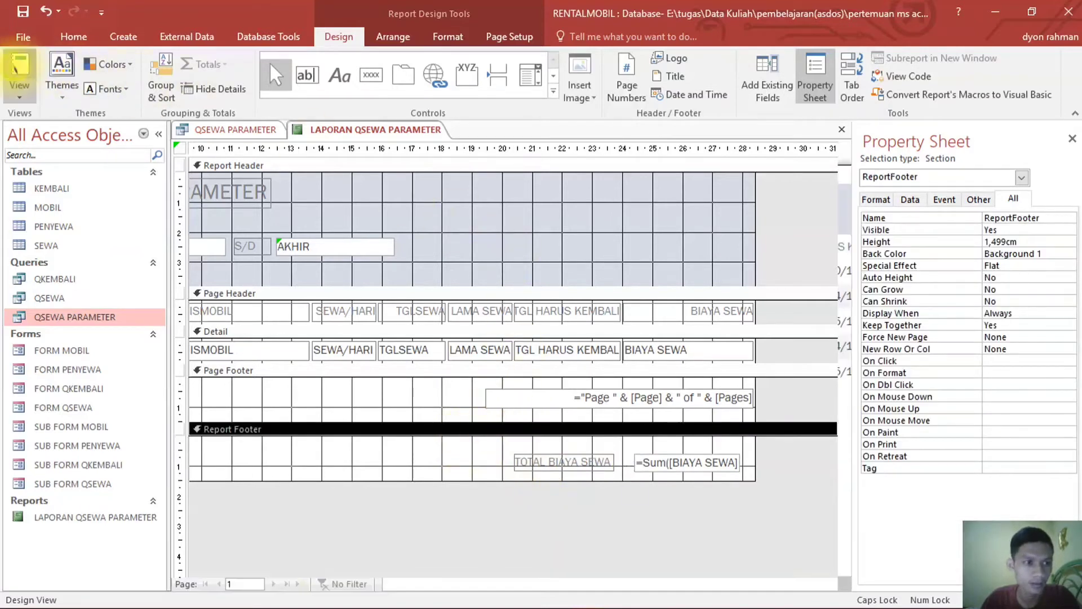
text(20)
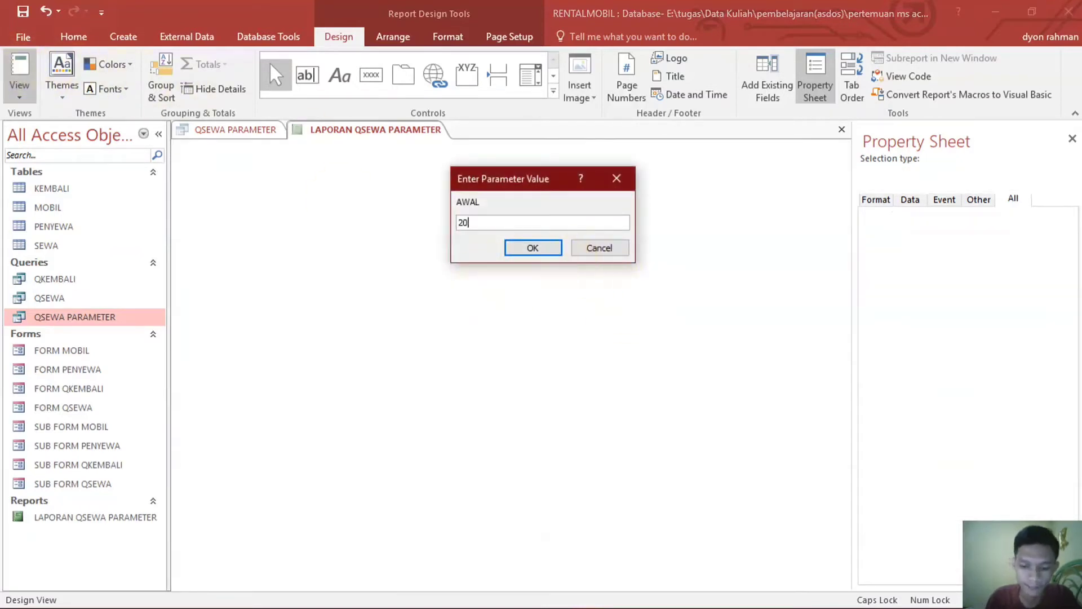
text(/10/202)
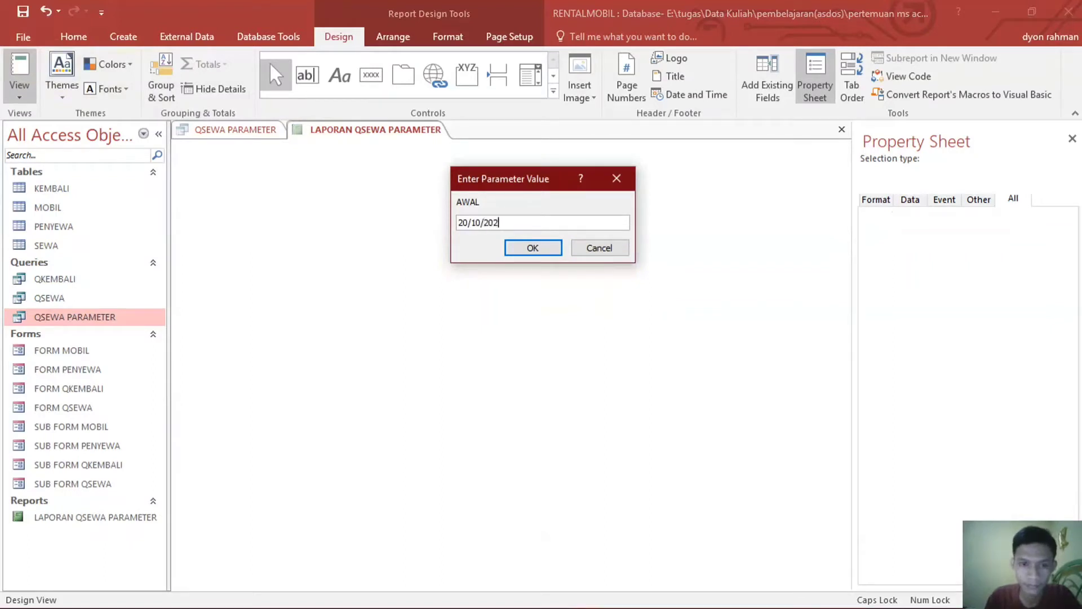
text(0)
key(Return)
text(25/10/)
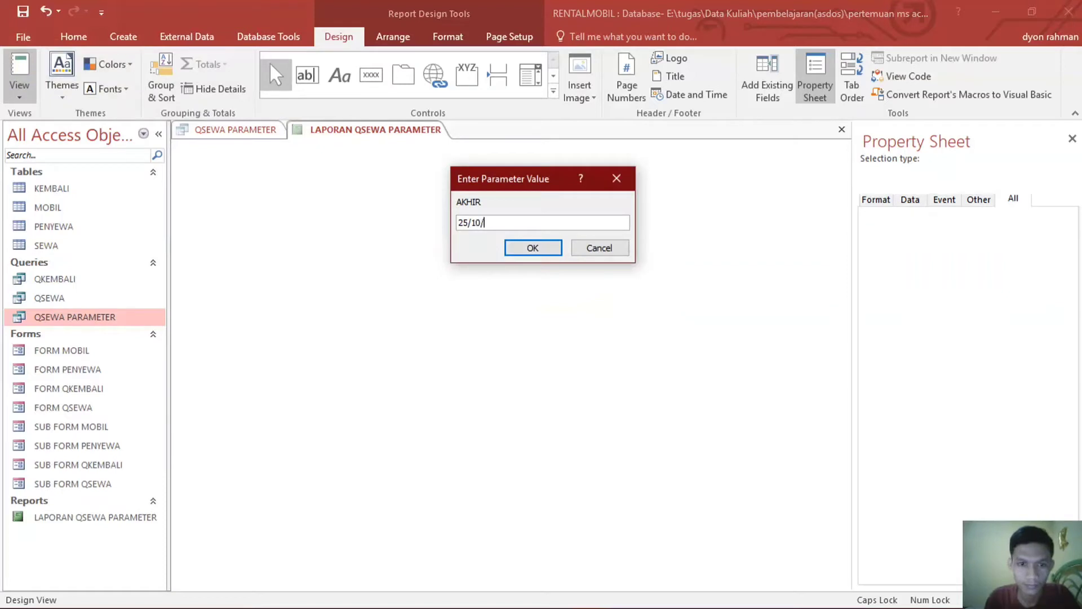
text(2020)
key(Return)
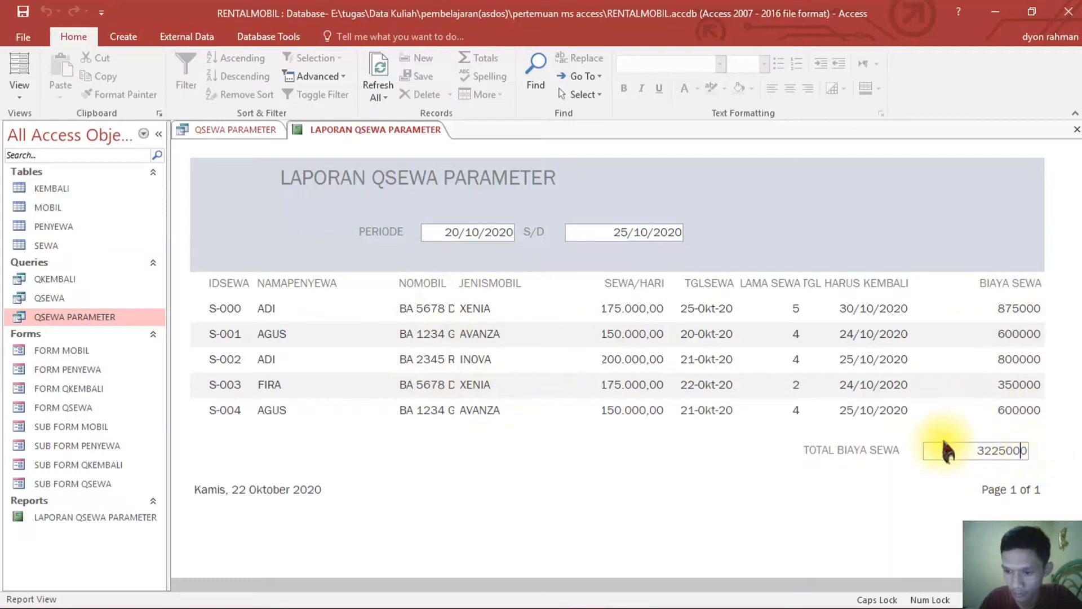
click(1032, 454)
click(887, 482)
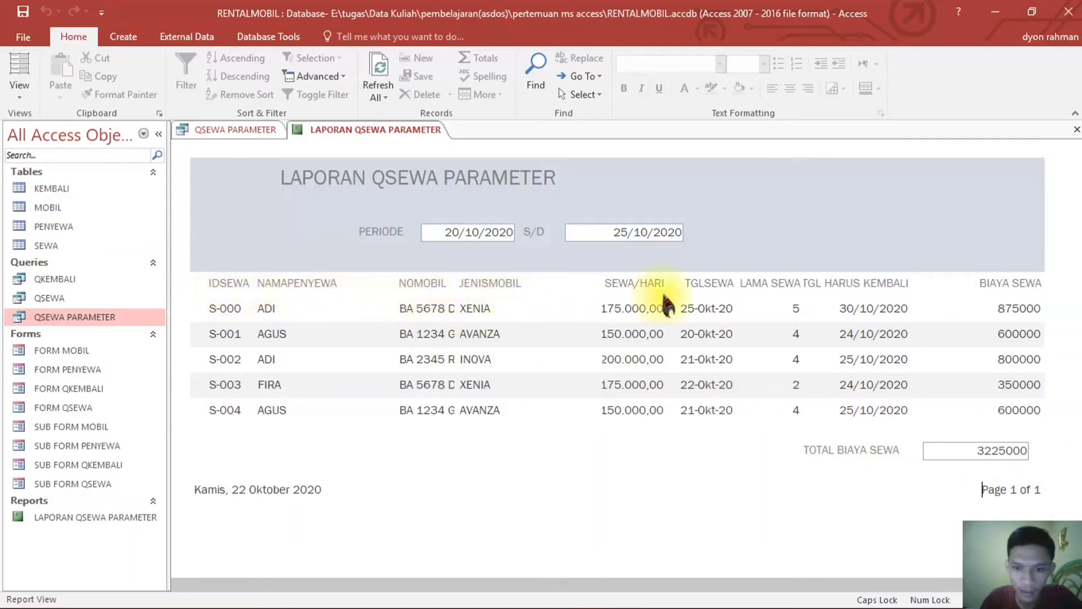
click(445, 514)
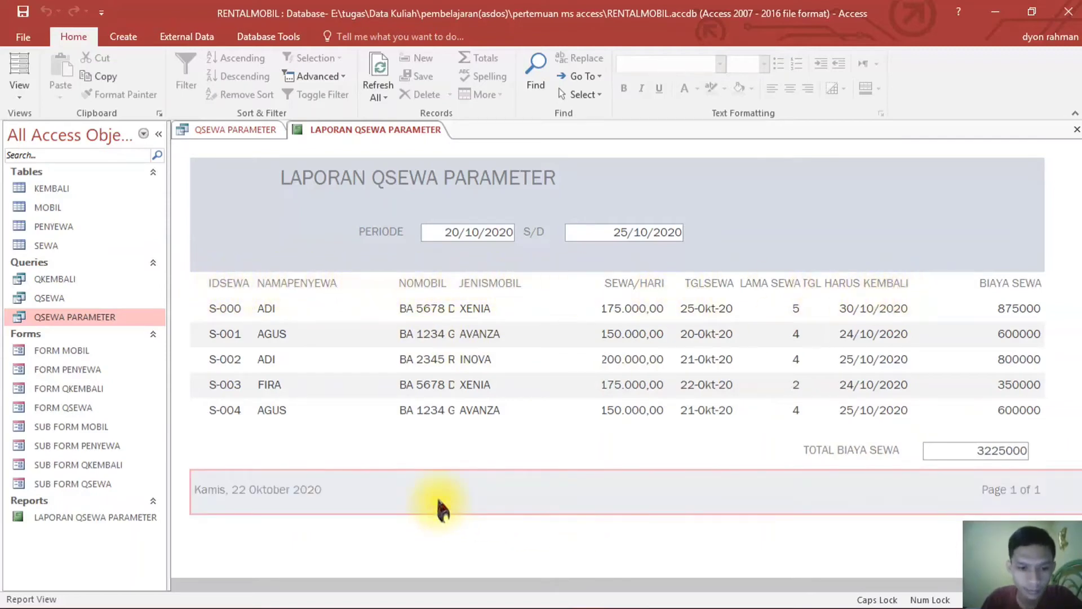
click(235, 442)
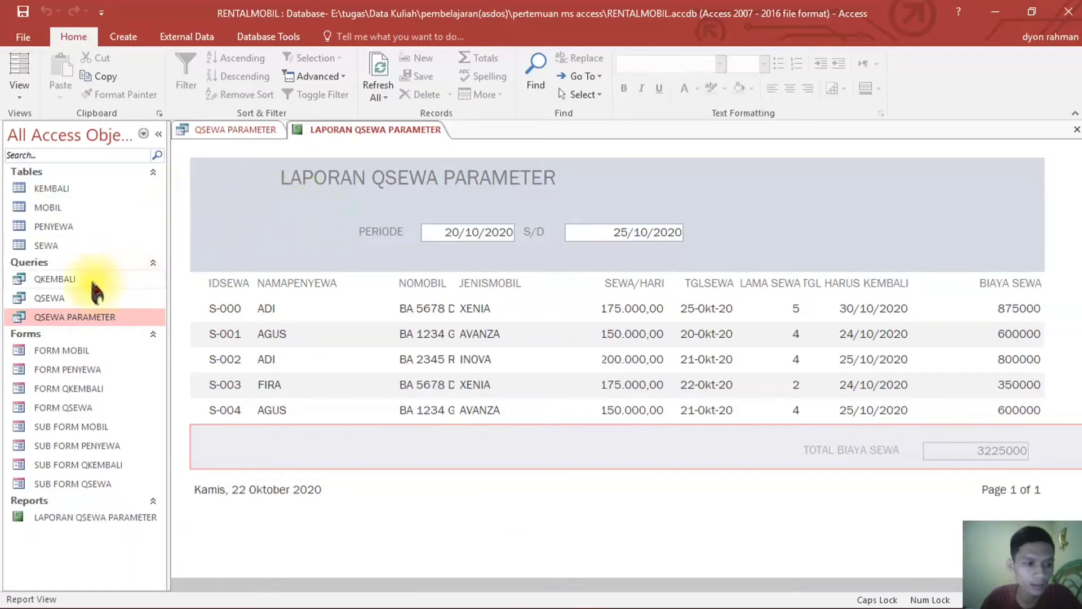
- Duplicate the QKEMBALI query under the name QKEMBALI PARAMETER
click(69, 282)
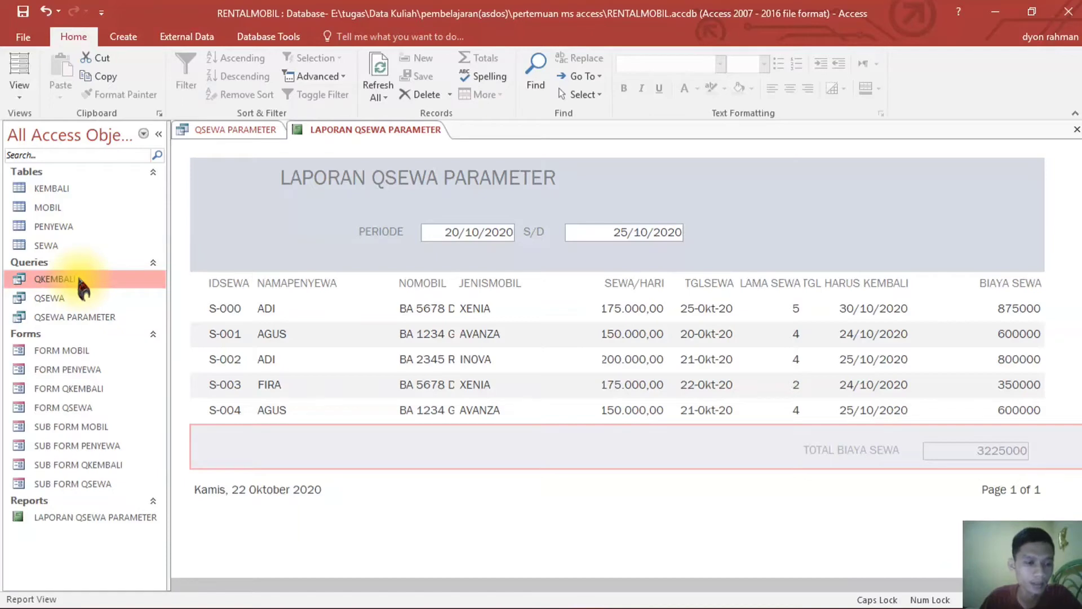
right_click(79, 280)
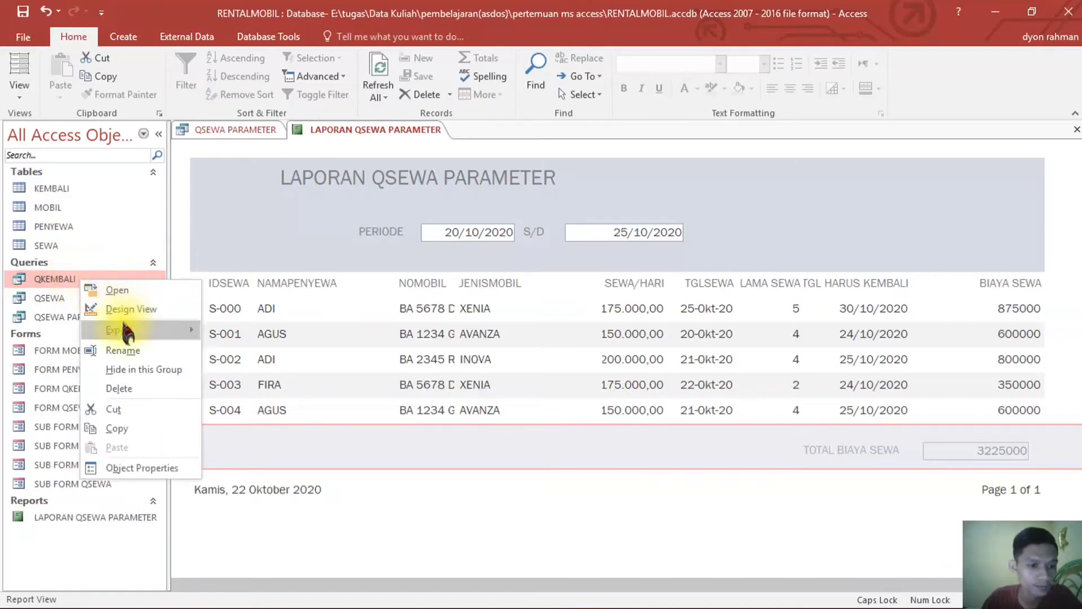
click(130, 430)
click(109, 301)
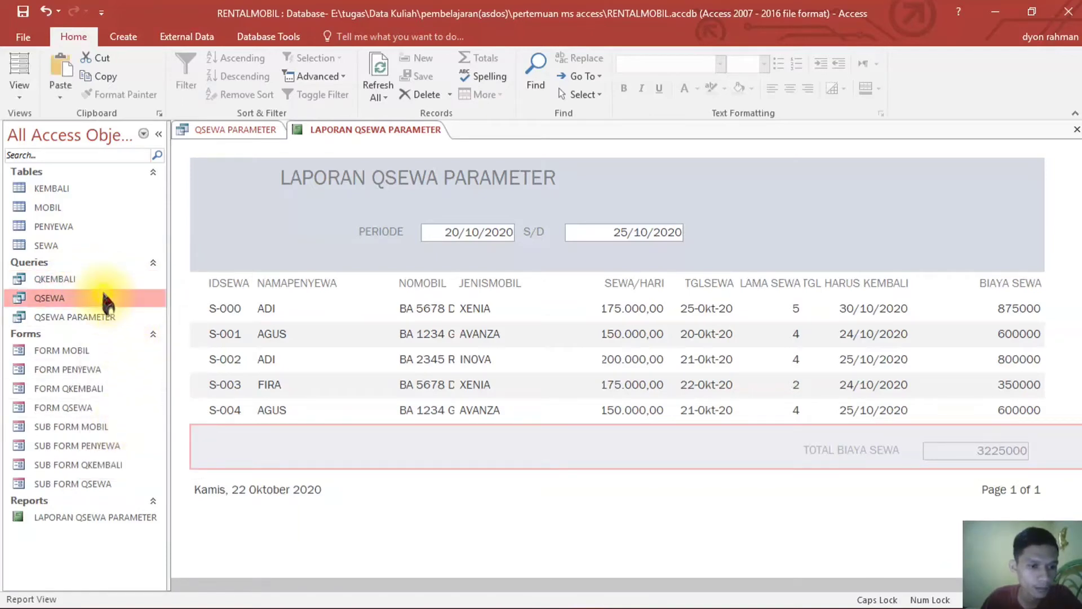
right_click(109, 299)
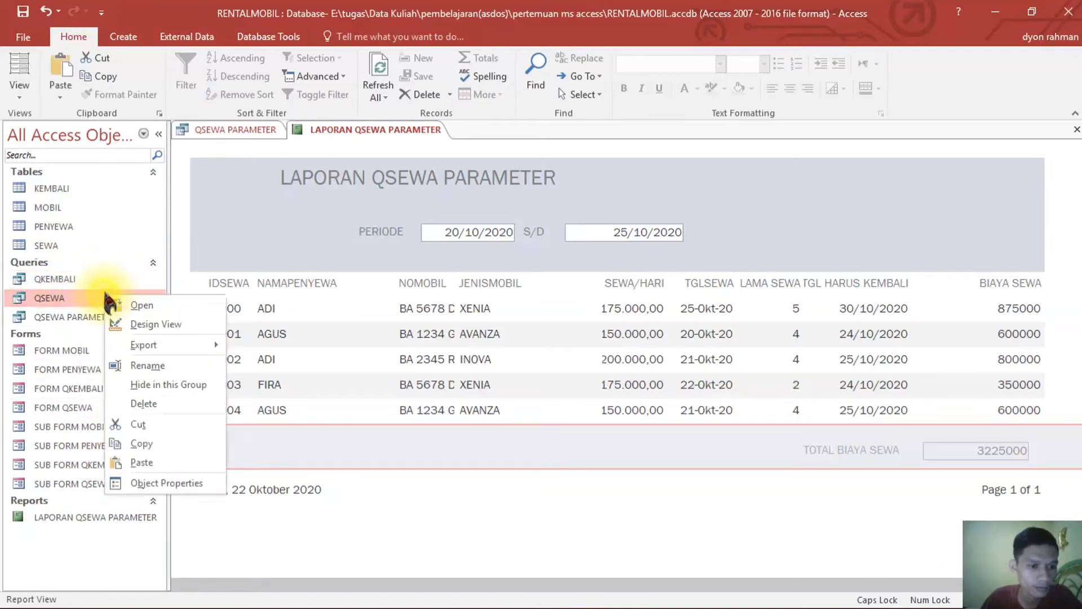
click(148, 465)
click(478, 216)
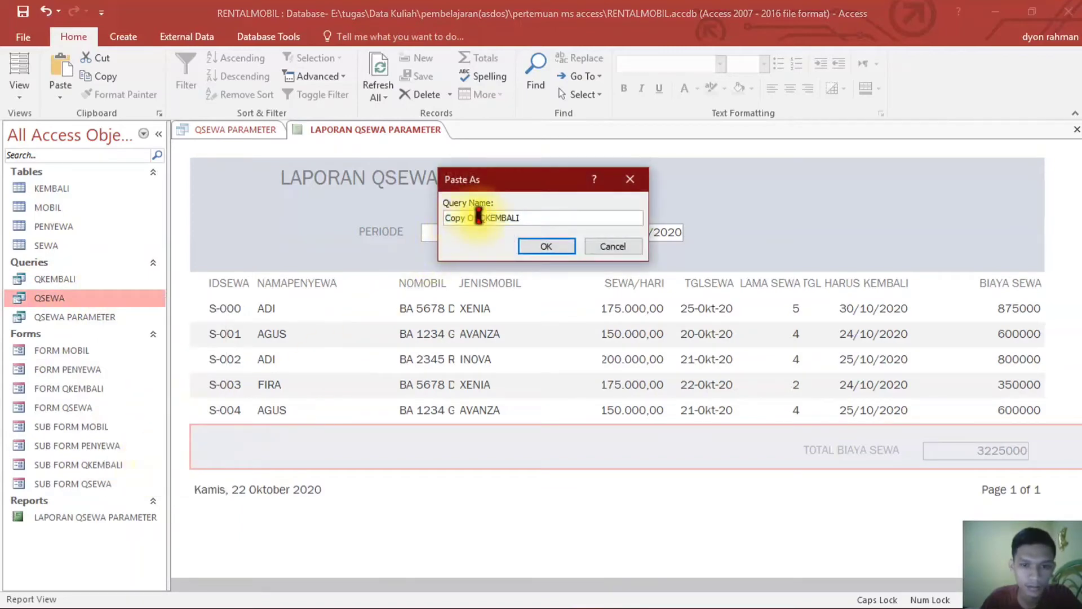
drag(479, 218, 424, 221)
key(BackSpace)
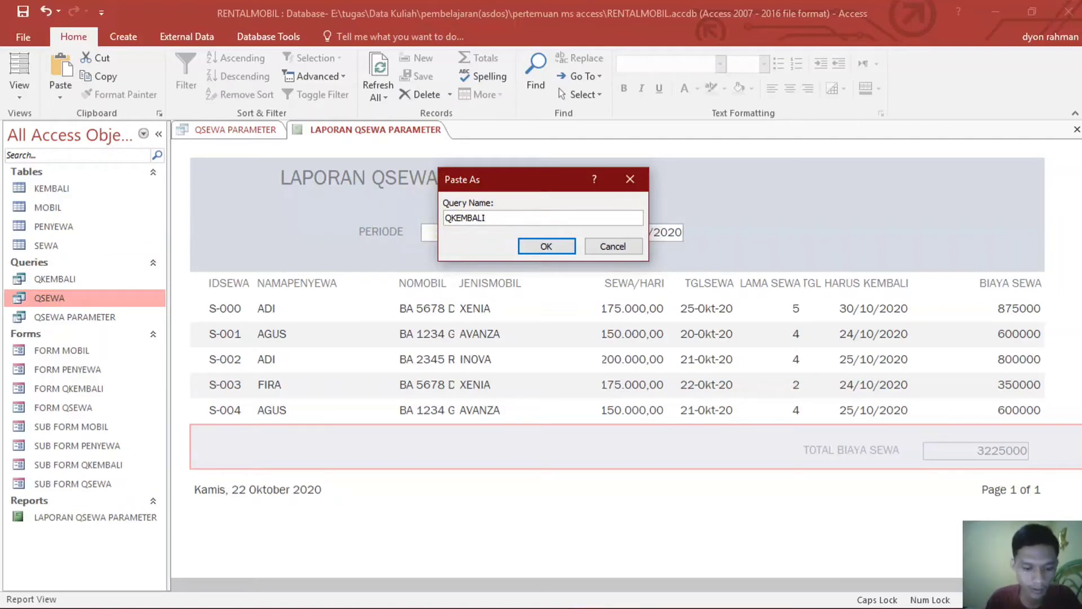
text(PARAM)
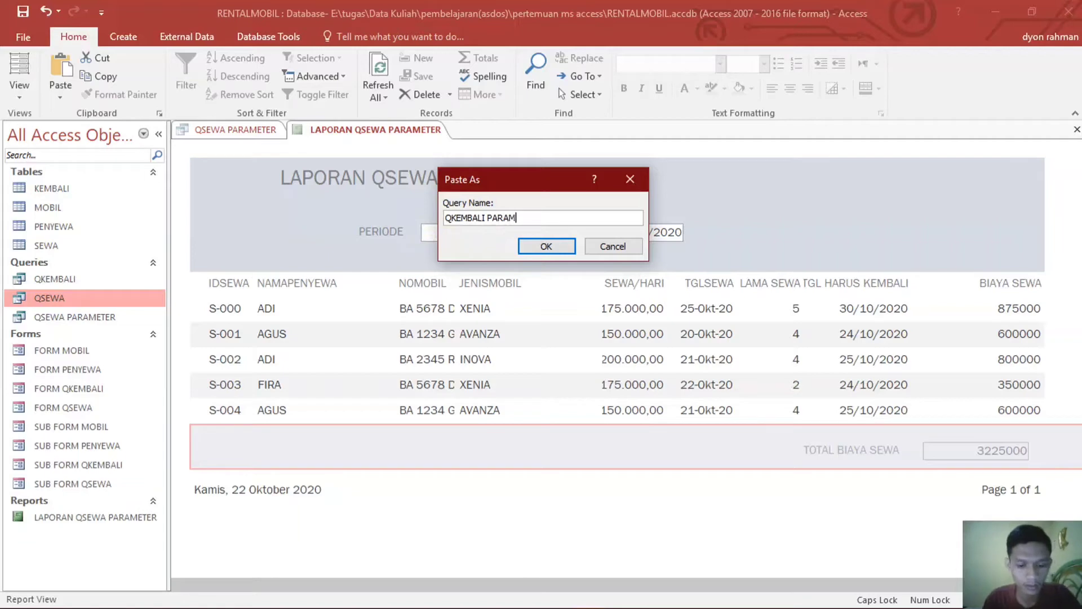
text(ETER)
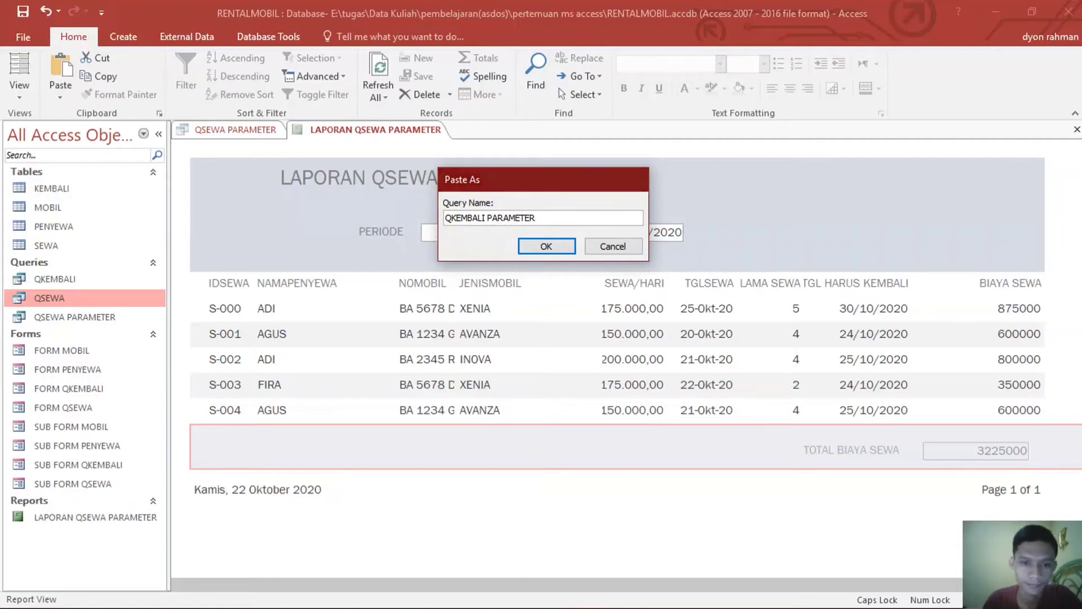
key(Return)
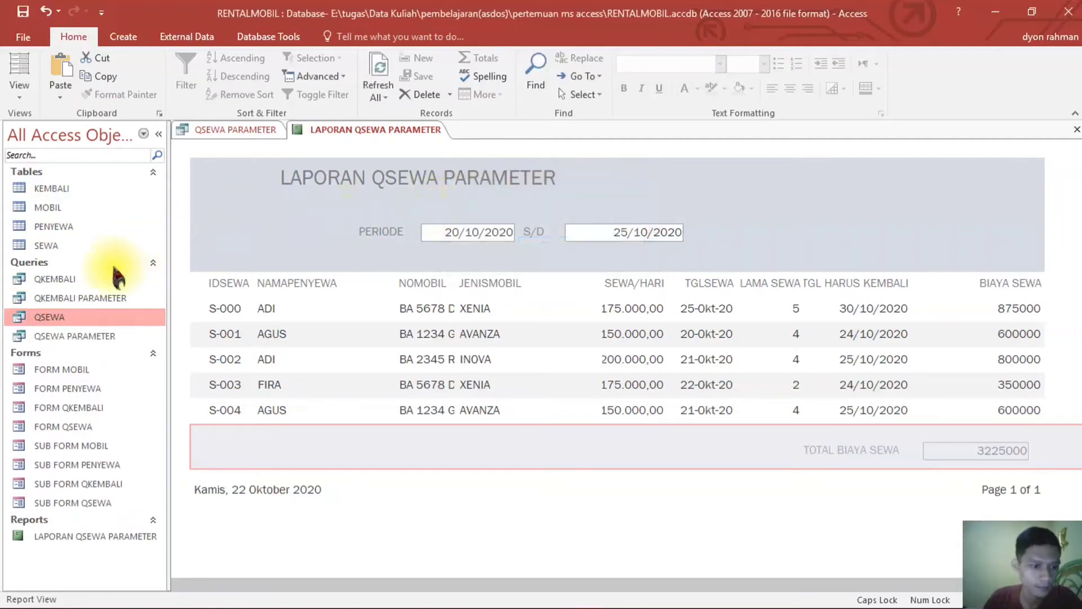
- Open the QKEMBALI PARAMETER query and switch it to Design View
click(90, 297)
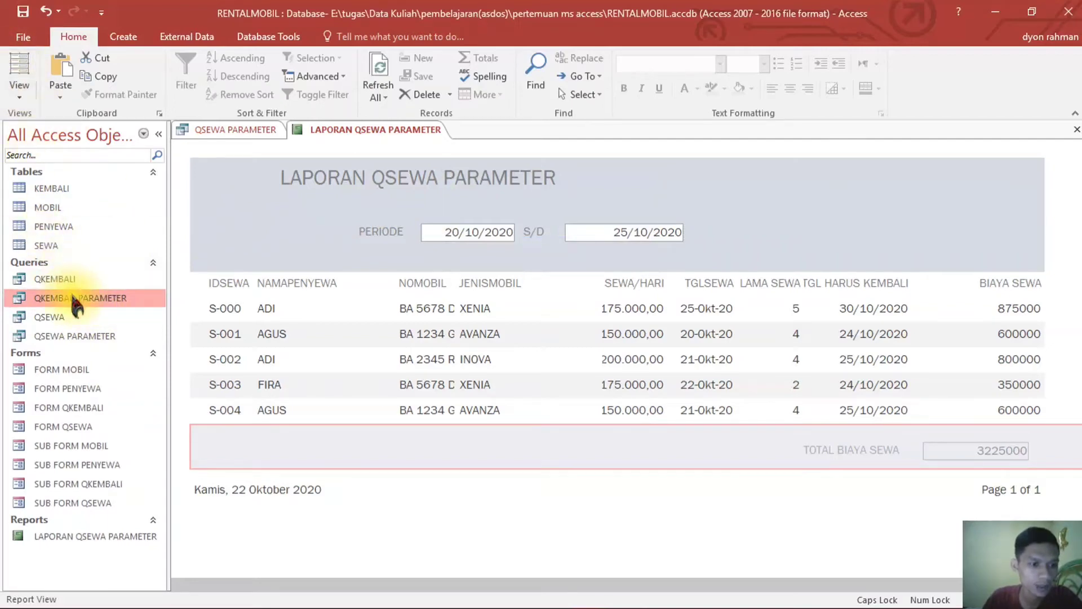
double_click(73, 297)
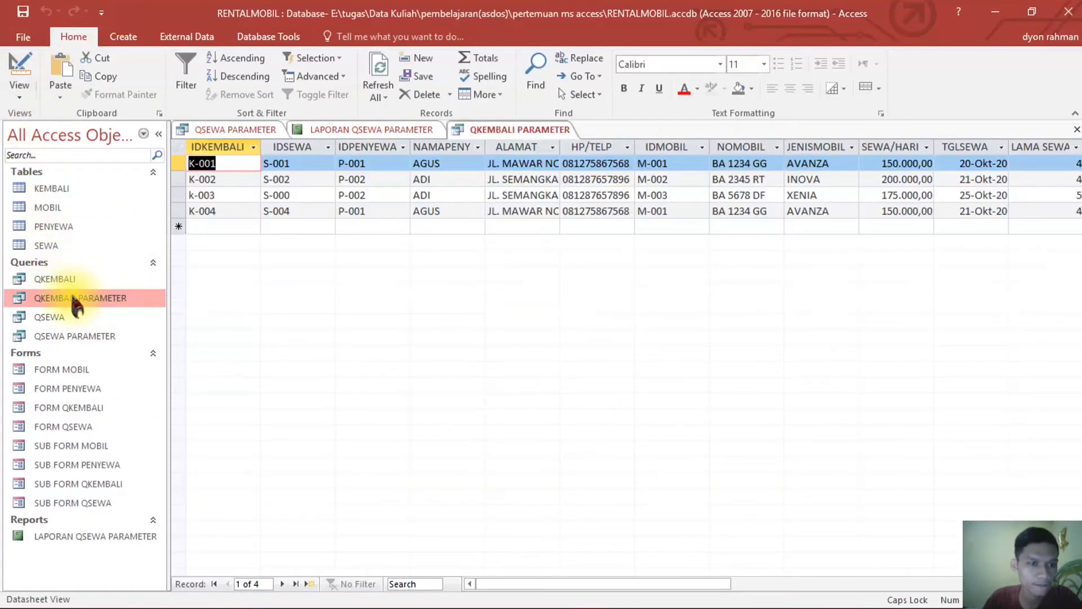
click(20, 89)
click(40, 188)
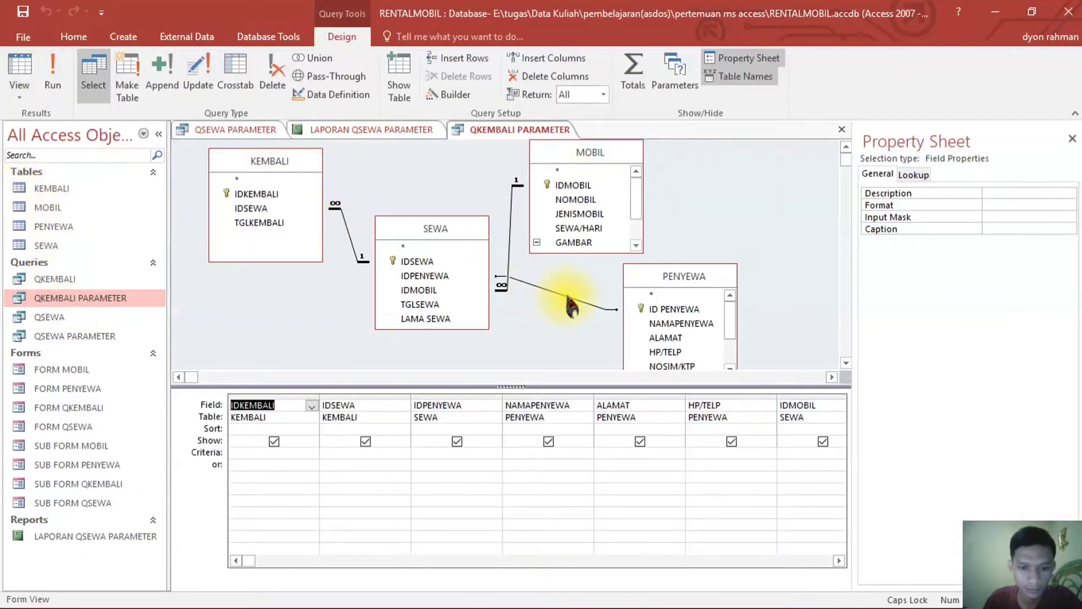
- Locate the TGLKEMBALI column in the query's design grid and select its Criteria cell
click(839, 560)
click(840, 561)
click(840, 560)
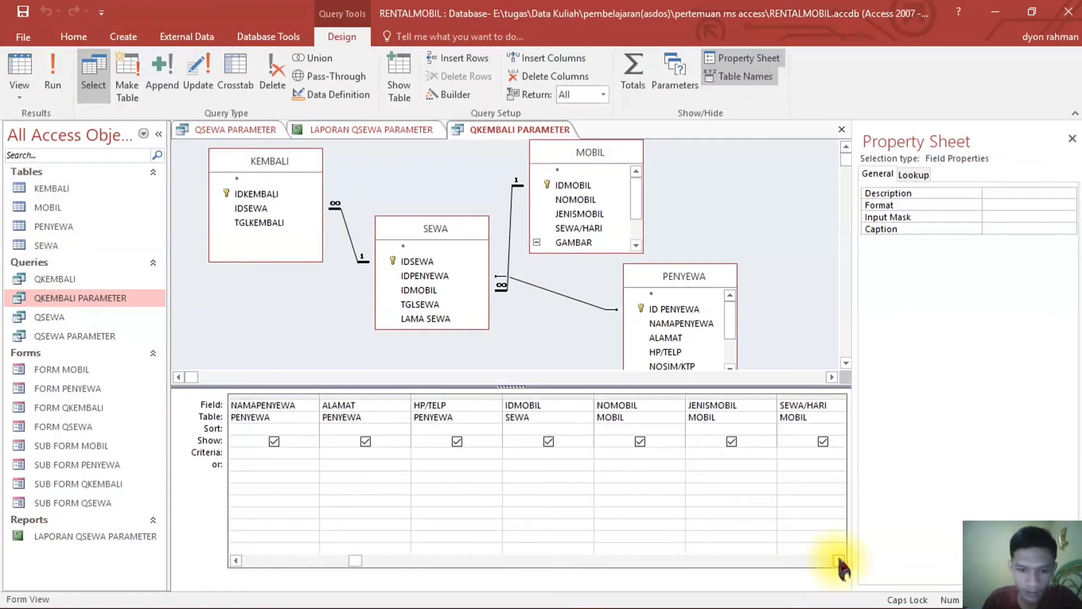
click(841, 560)
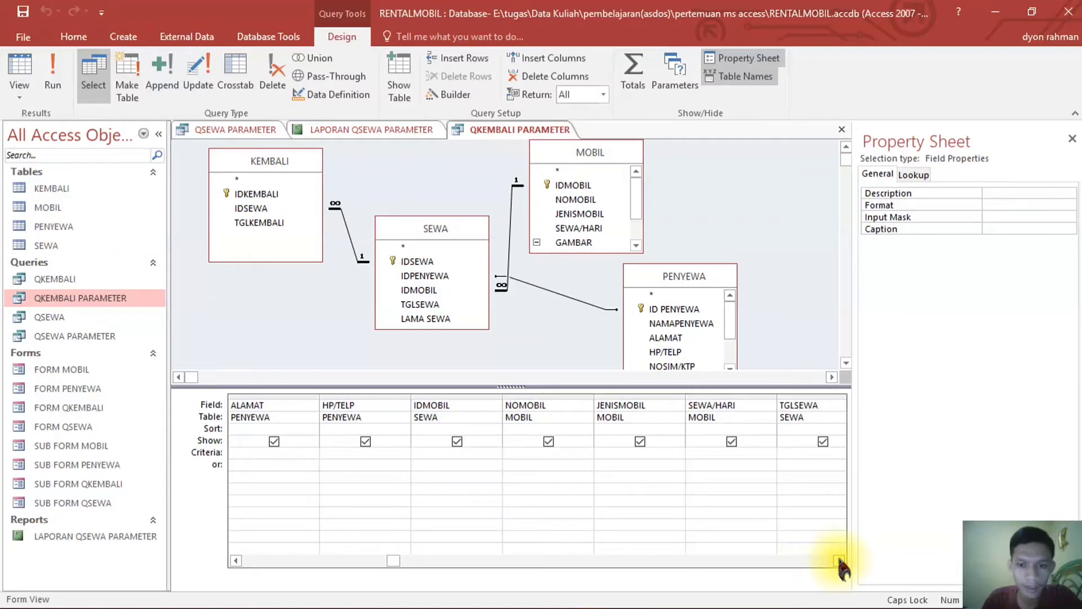
click(840, 560)
click(840, 561)
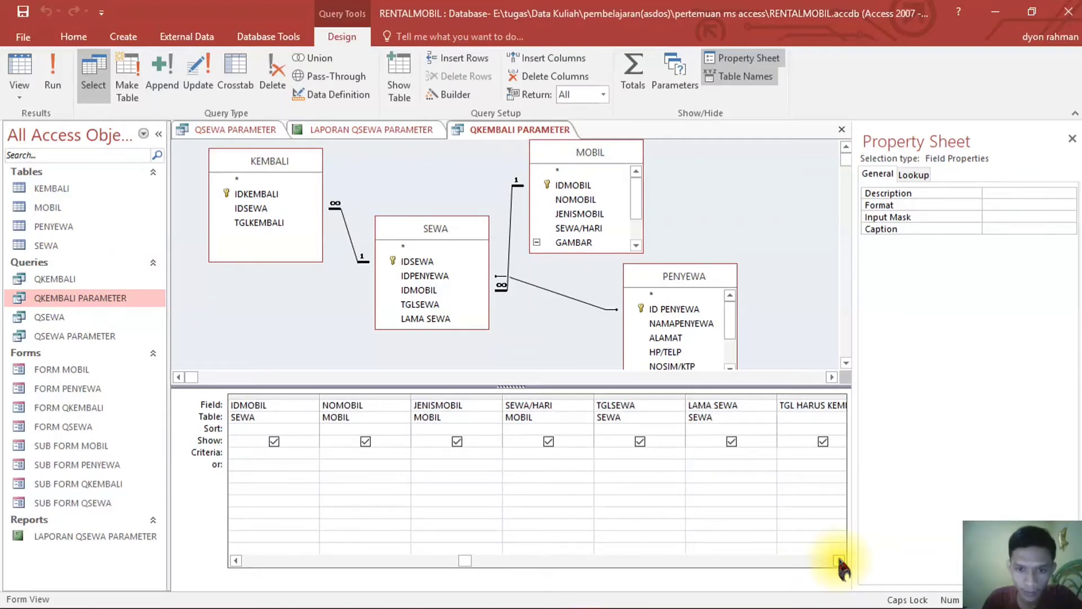
click(840, 561)
click(840, 561)
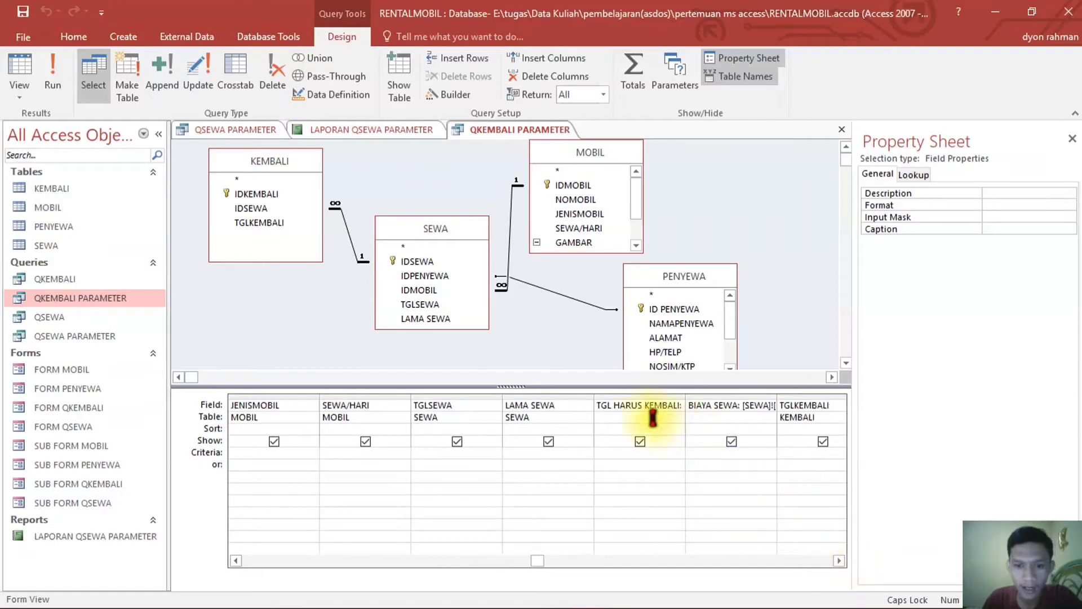
click(840, 560)
click(840, 561)
click(608, 405)
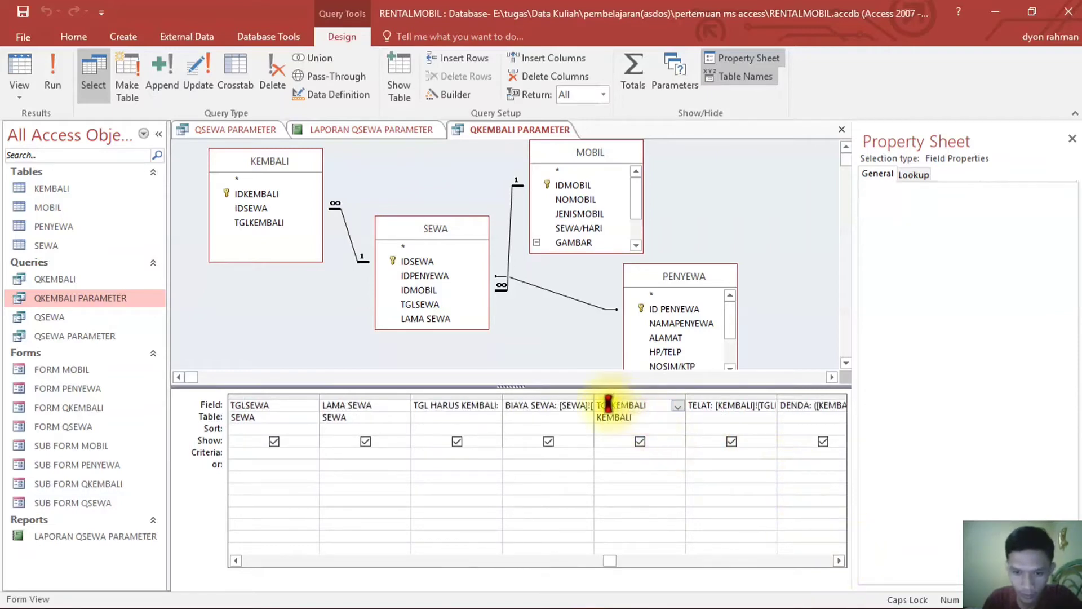
click(612, 454)
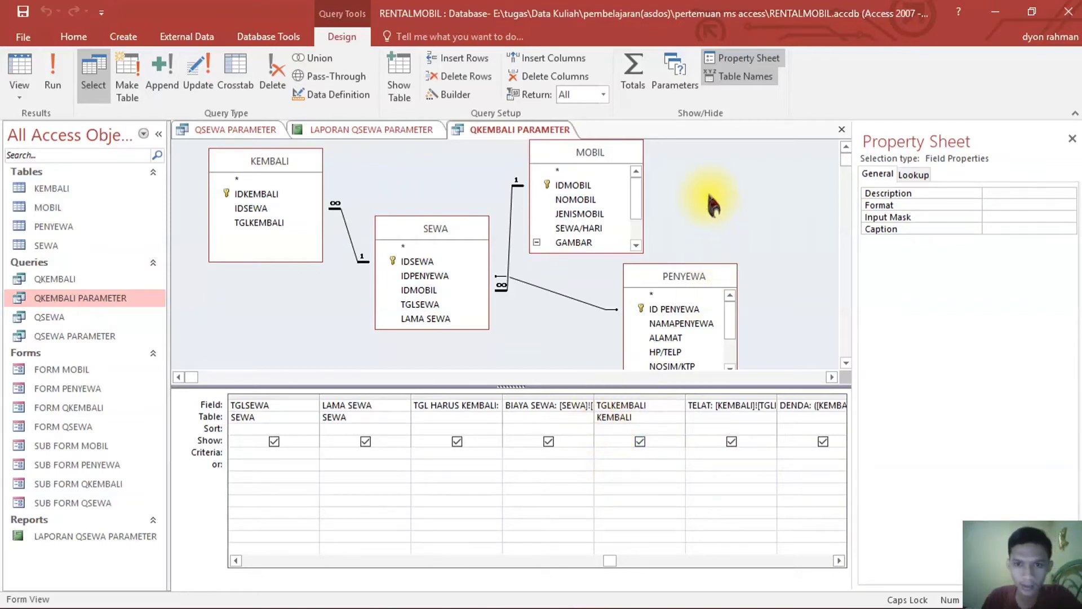
- Declare a query parameter named AWAL with the Date With Time data type
click(674, 74)
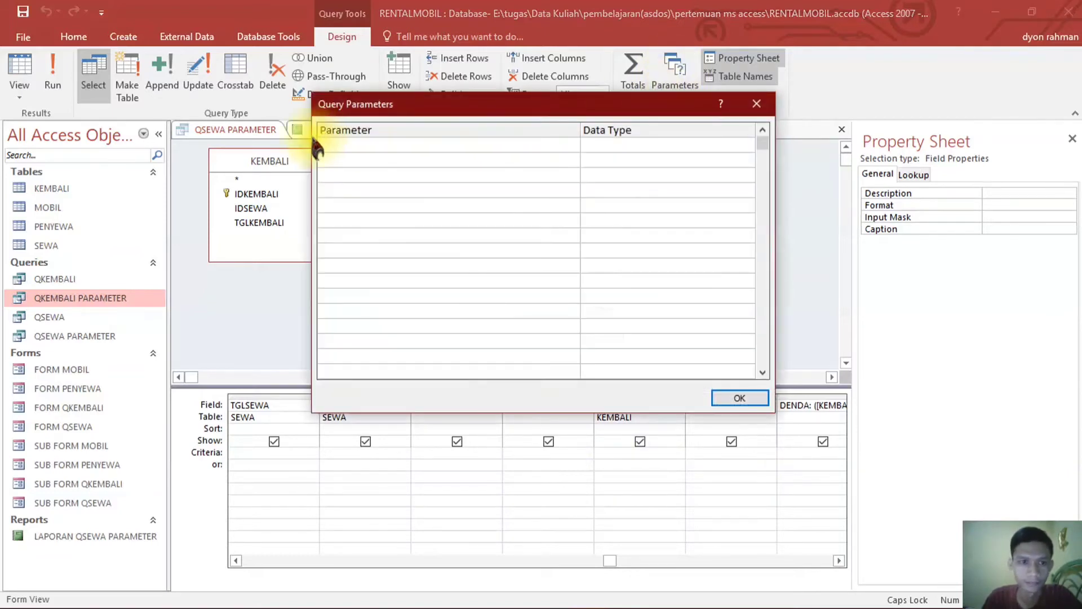
click(335, 143)
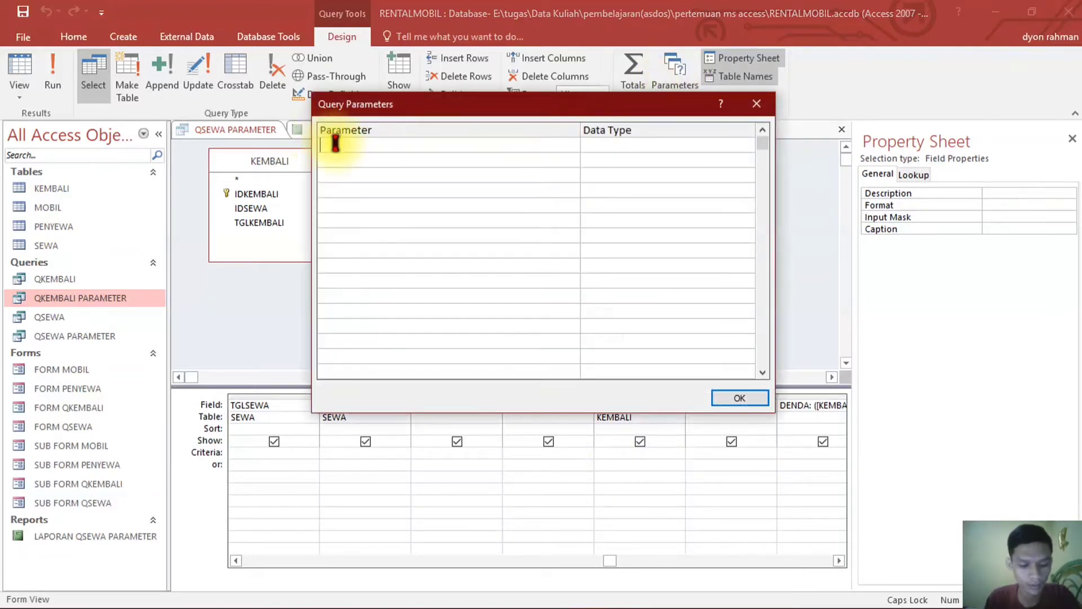
text(AWAL)
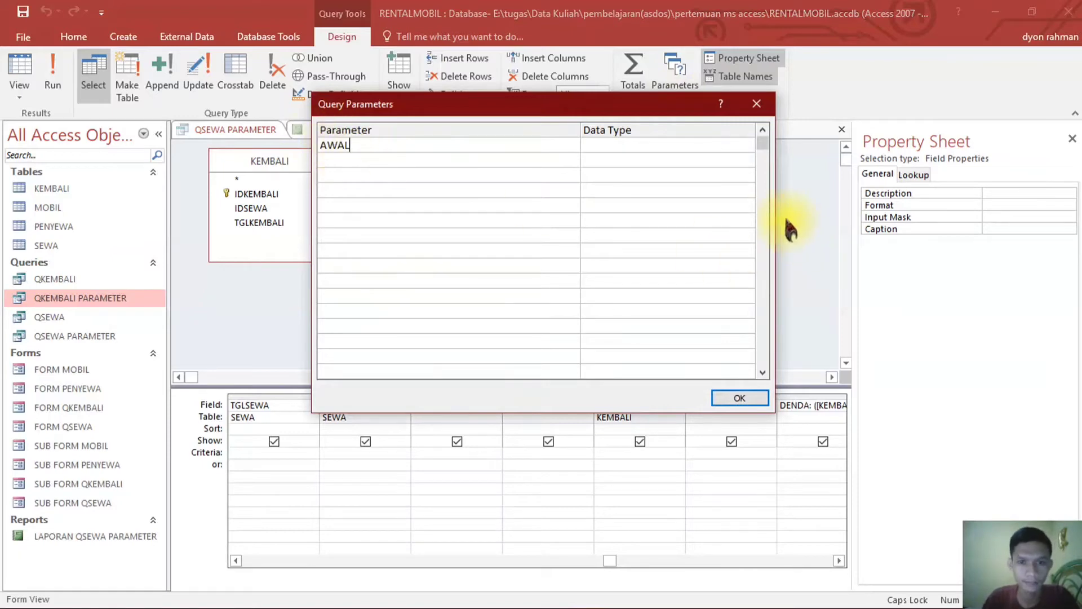
click(749, 145)
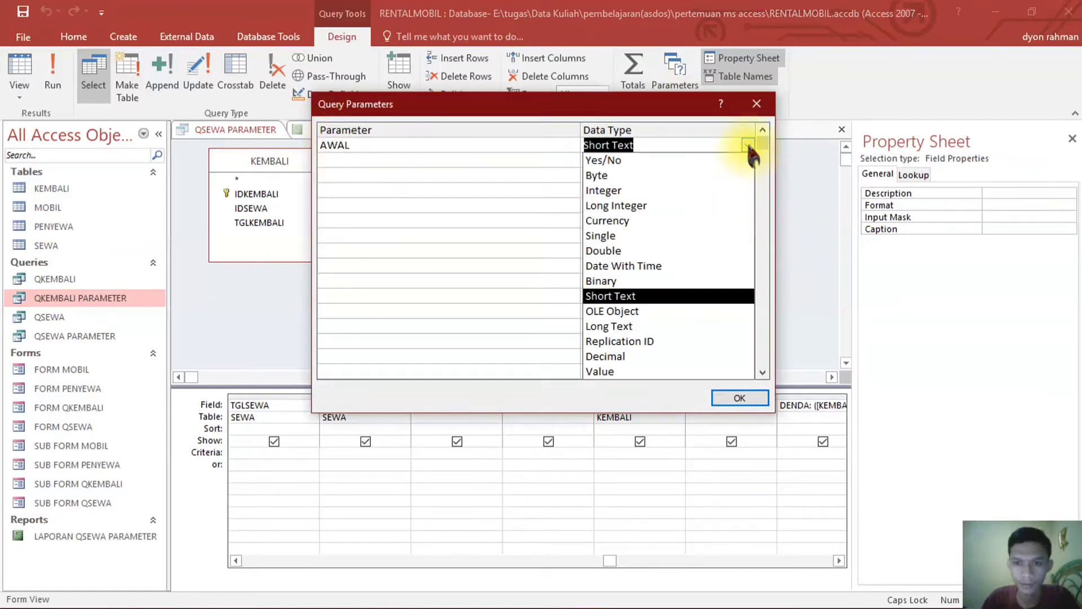
click(617, 266)
- Add a second query parameter named AKHIR with the Date With Time data type and confirm the parameter list
click(356, 162)
text(AKH)
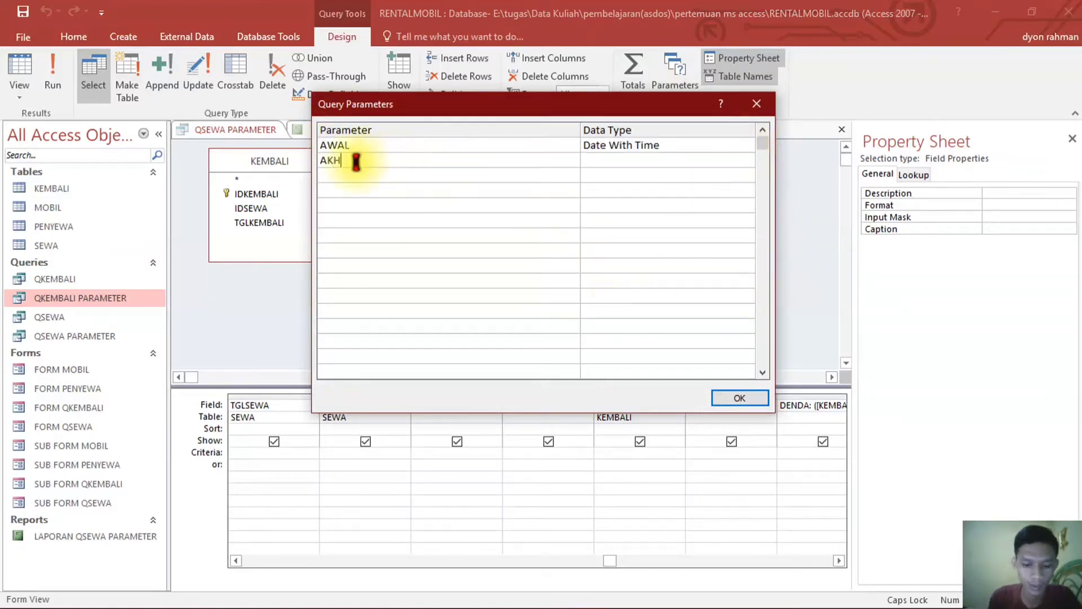
text(IR)
click(745, 162)
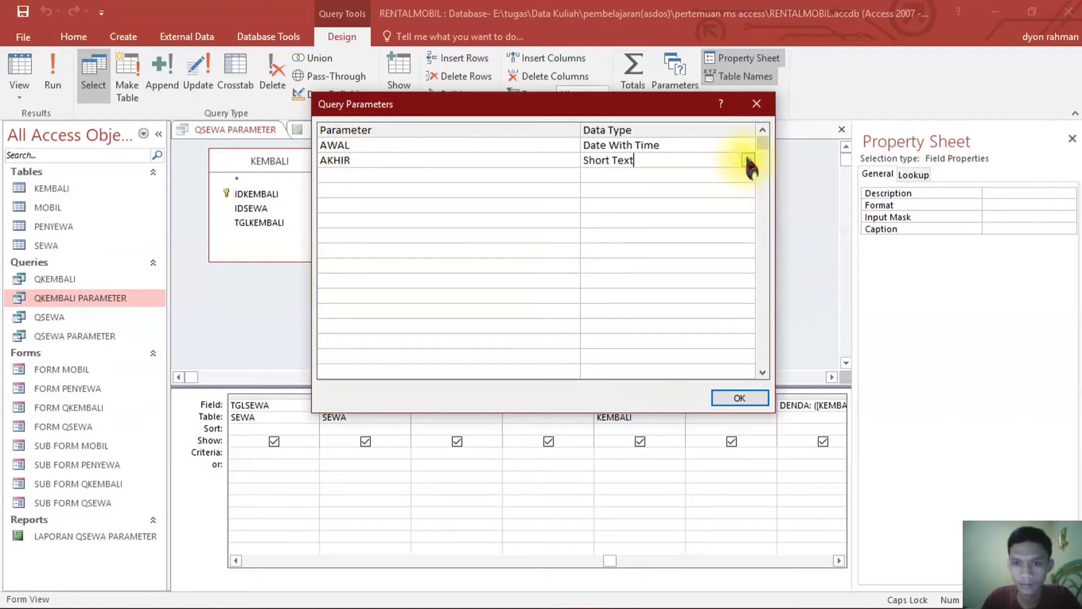
click(748, 160)
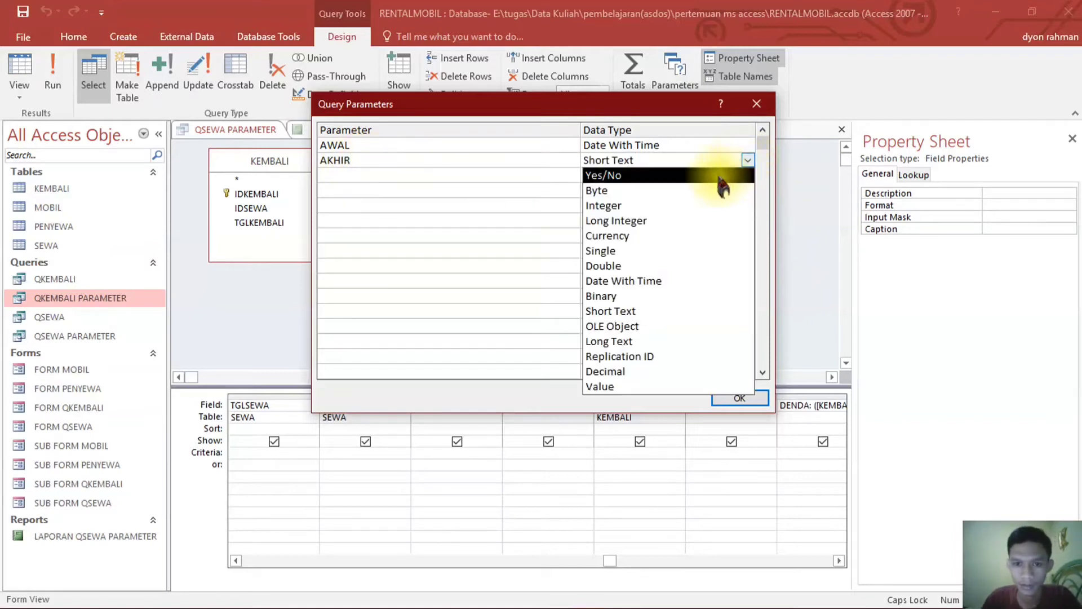
click(636, 280)
click(739, 398)
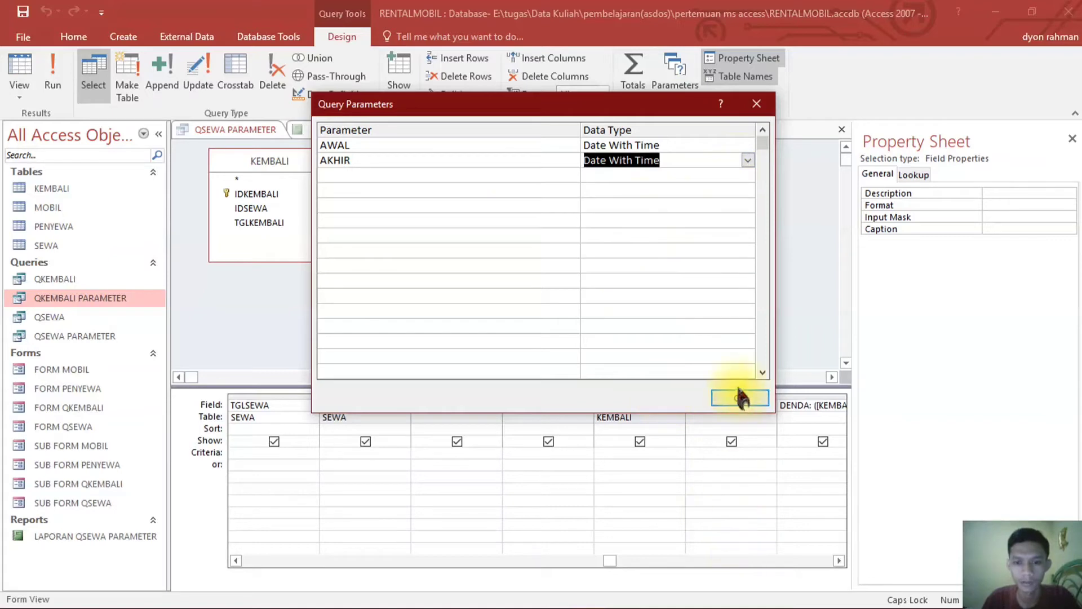
- Enter >=[AWAL] AND <=[AKHIR] as the criteria of the TGLKEMBALI field
click(615, 454)
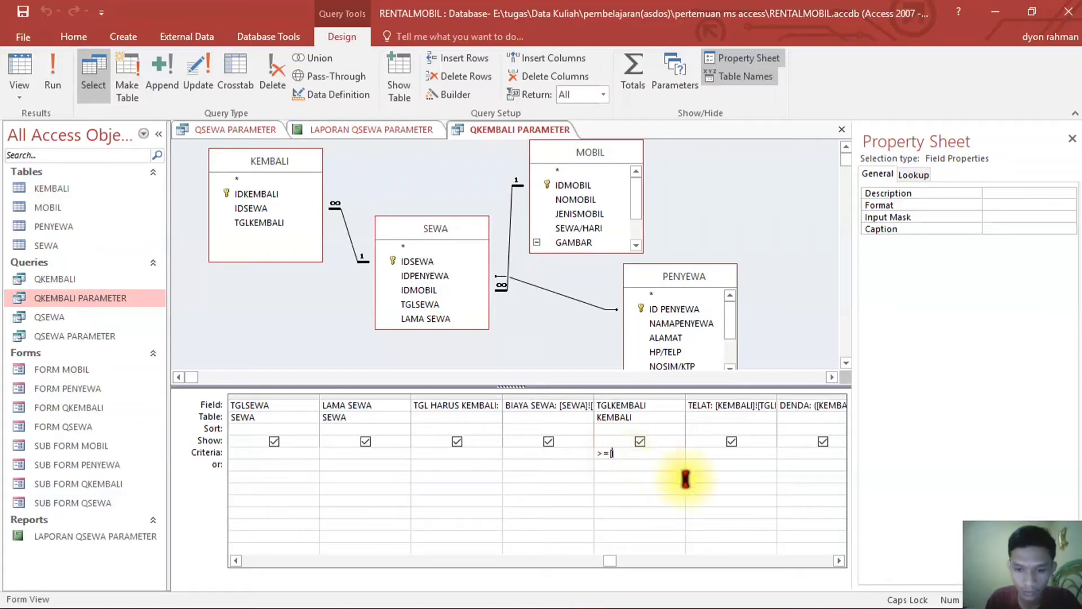
text(AWAL])
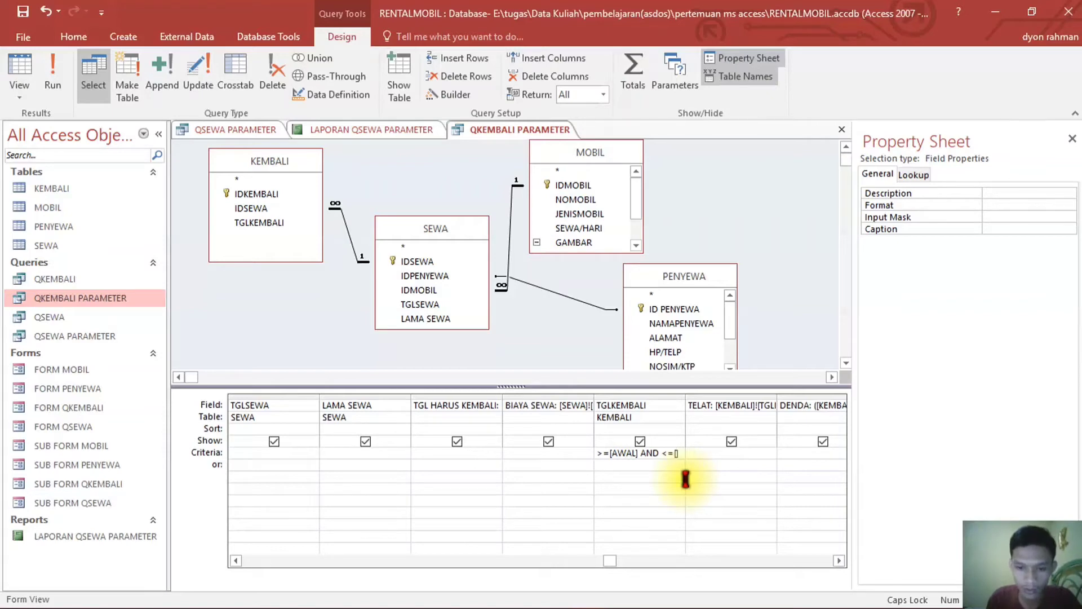
text(KHIR)
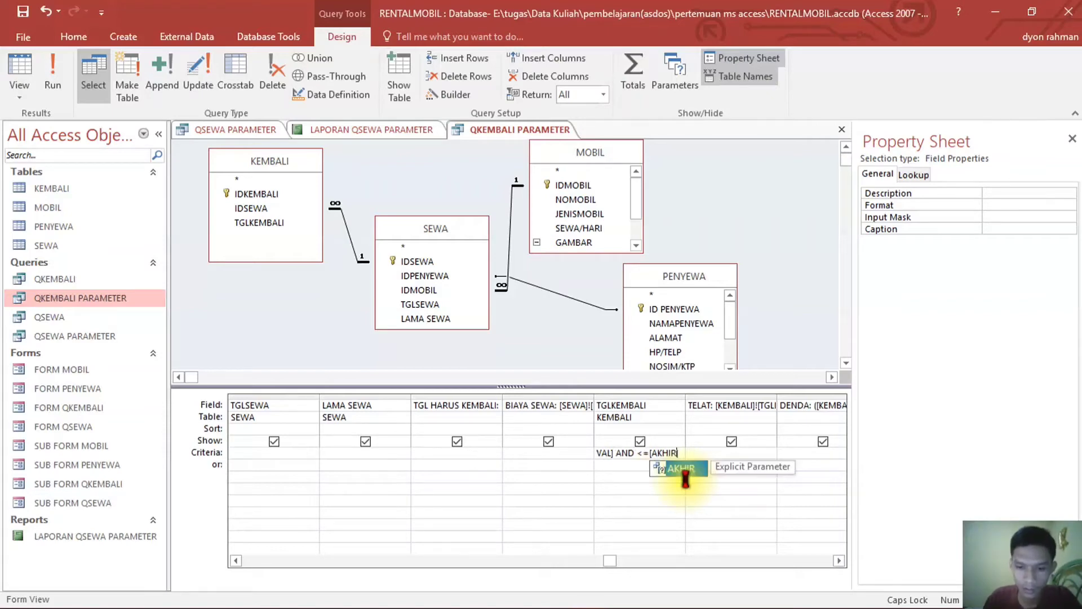
click(613, 464)
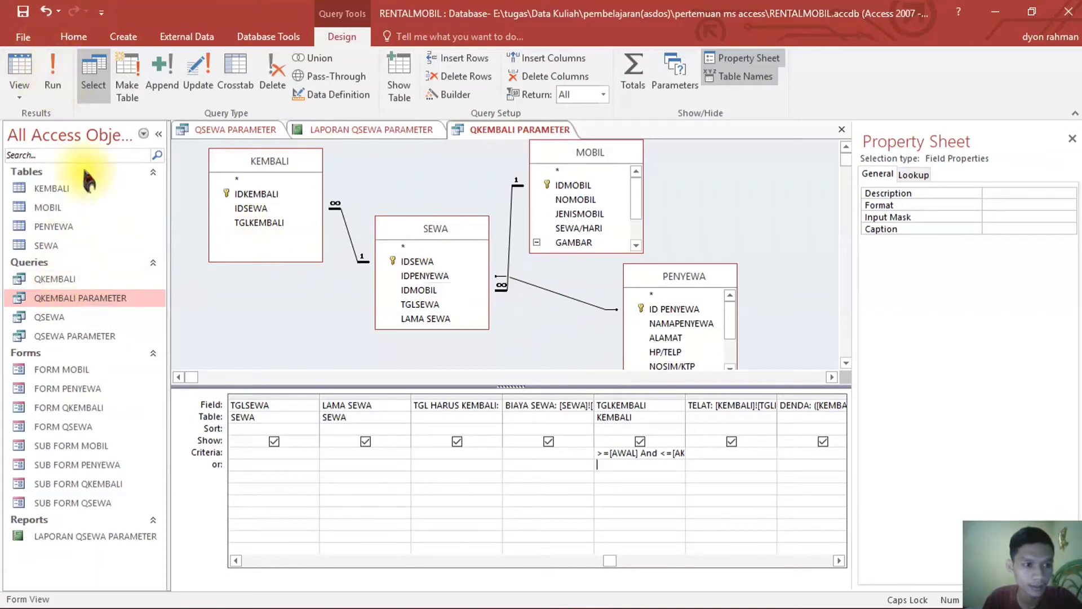
- Open the QKEMBALI query's datasheet and examine the return dates in its TGLKEMBALI column
double_click(72, 280)
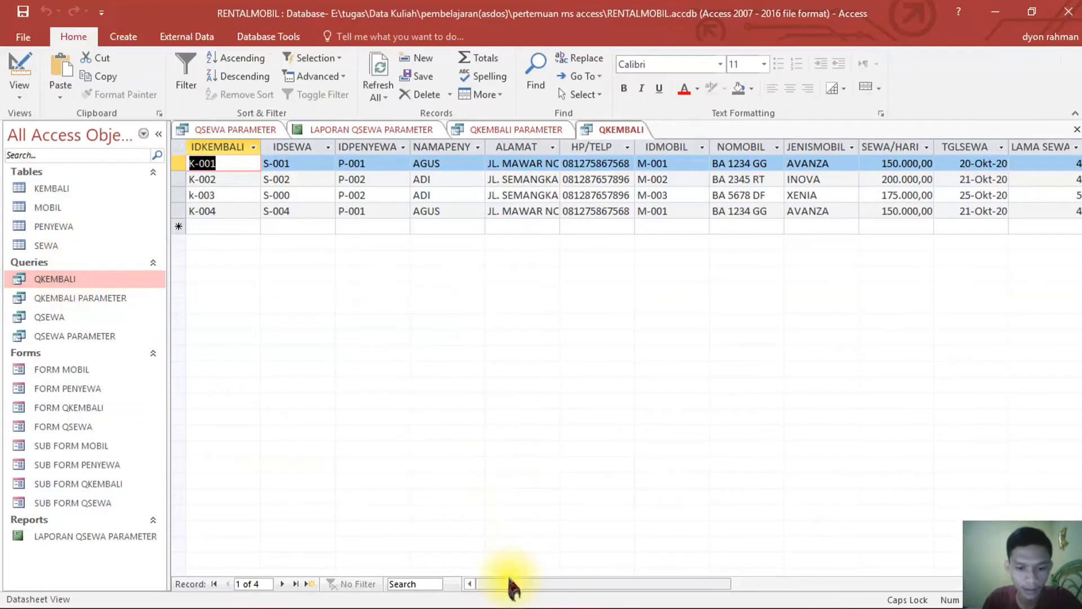
drag(513, 584, 648, 587)
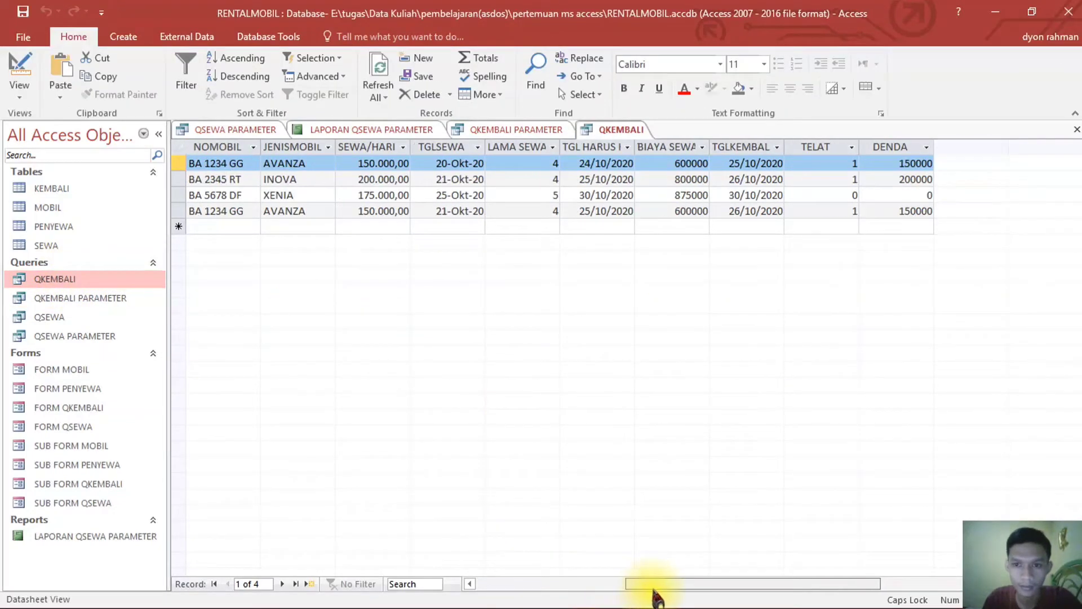
- Inspect the first record's TGLKEMBALI date in the QKEMBALI datasheet as a reference for the AWAL parameter
click(743, 226)
click(731, 163)
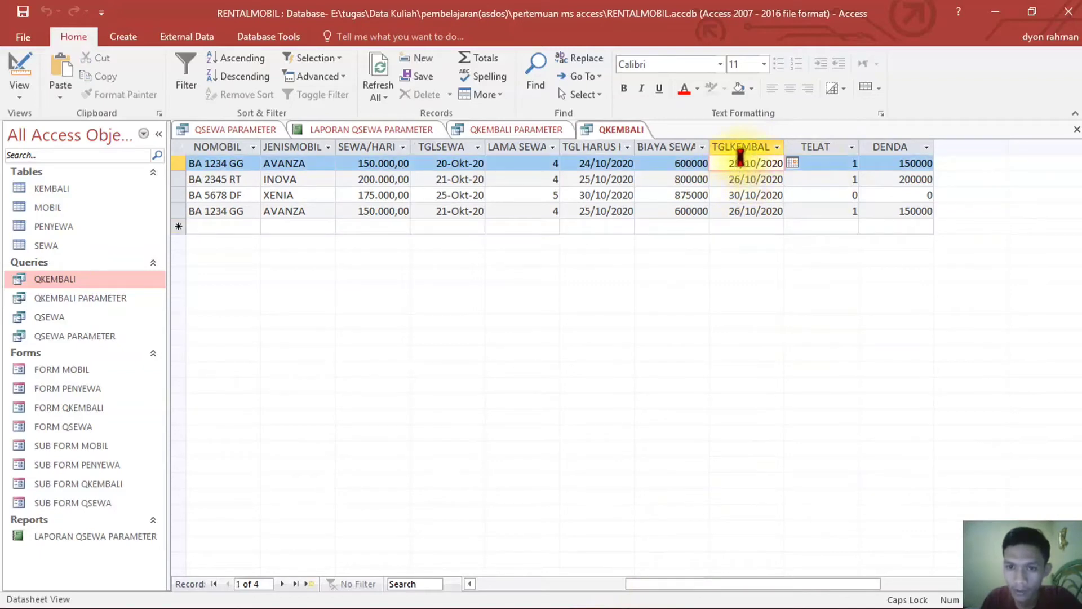
click(733, 163)
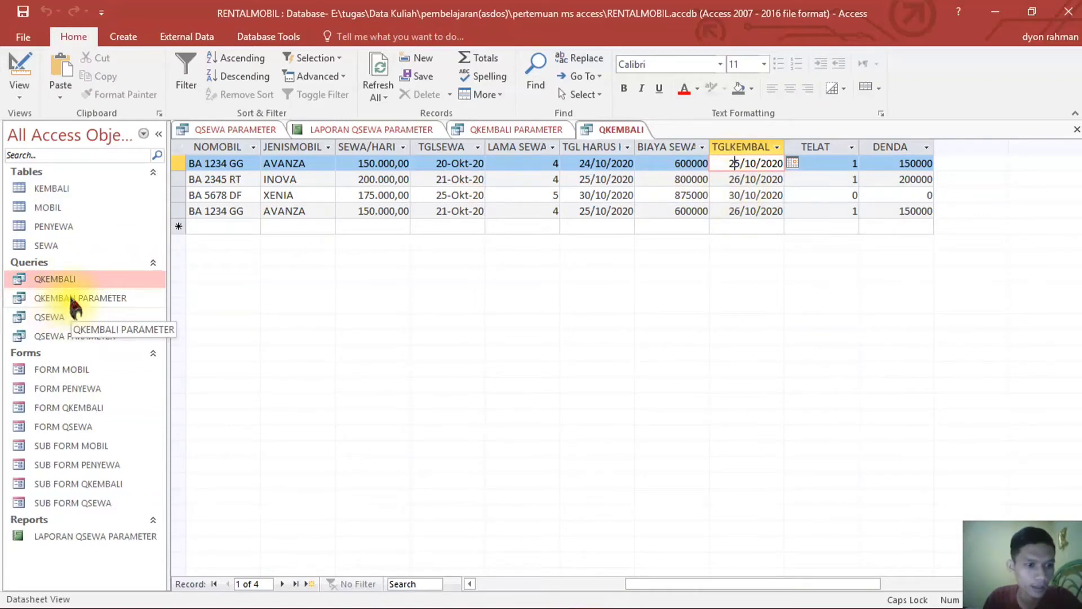
click(509, 131)
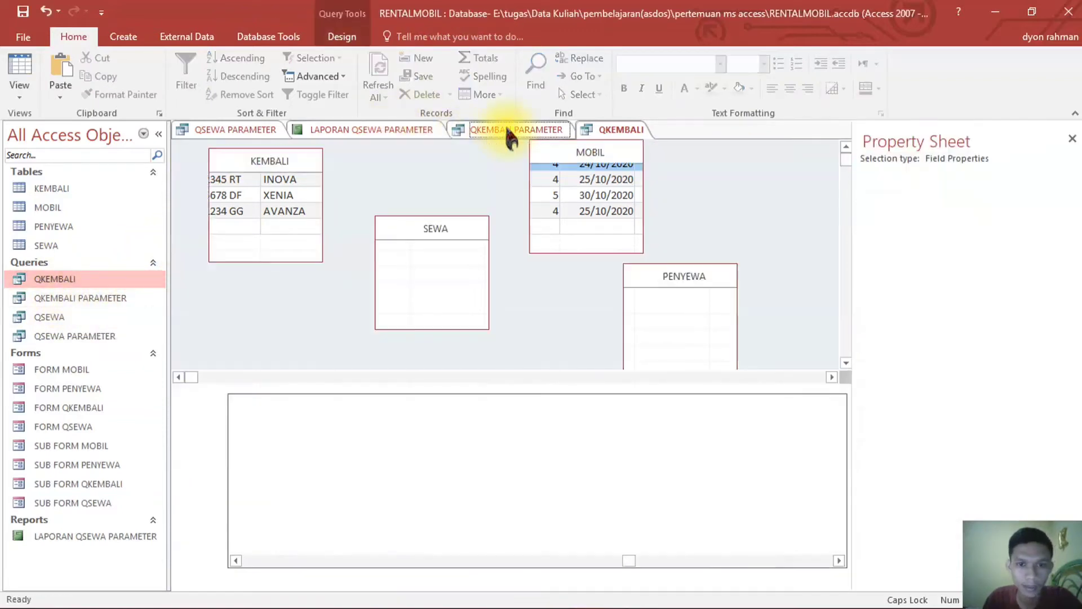
click(620, 130)
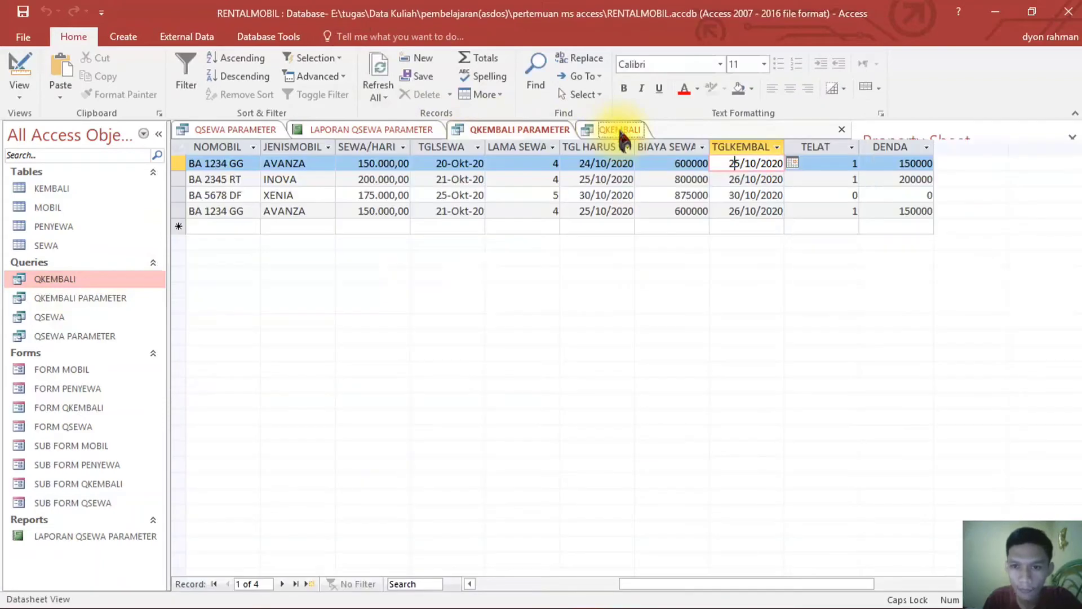
- Run QKEMBALI PARAMETER with AWAL 25/10/2020 and AKHIR 30/10/2020, and review the returned records
click(529, 129)
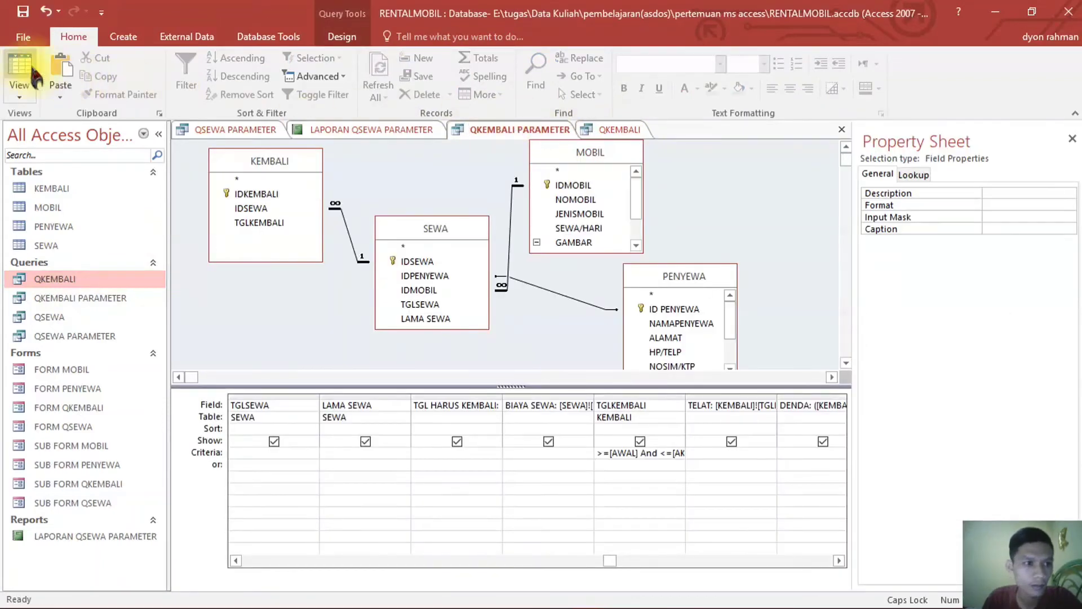
click(342, 39)
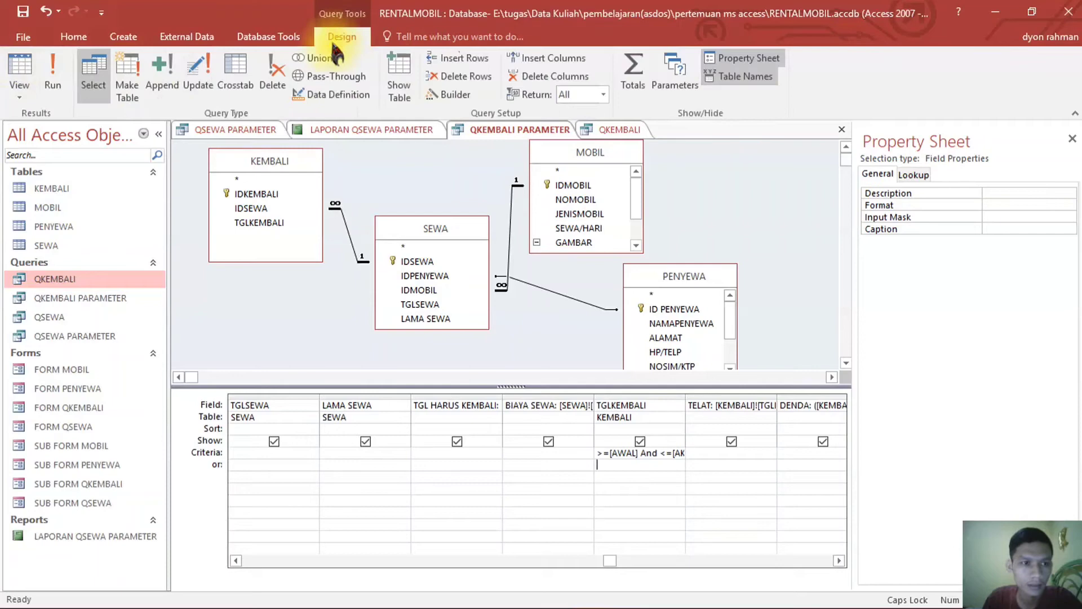
click(52, 76)
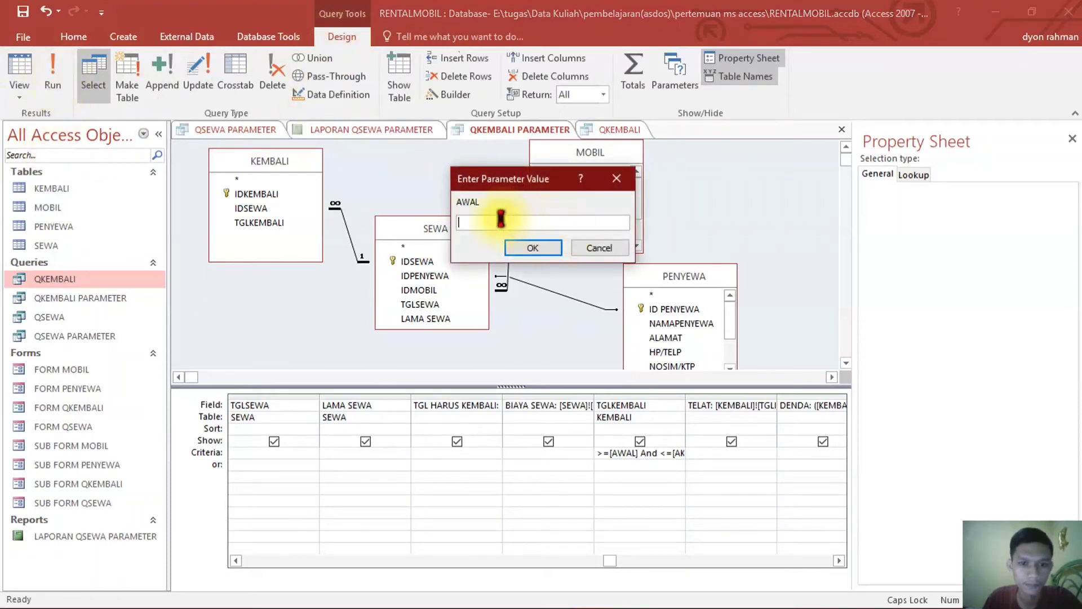
text(25/10/2020)
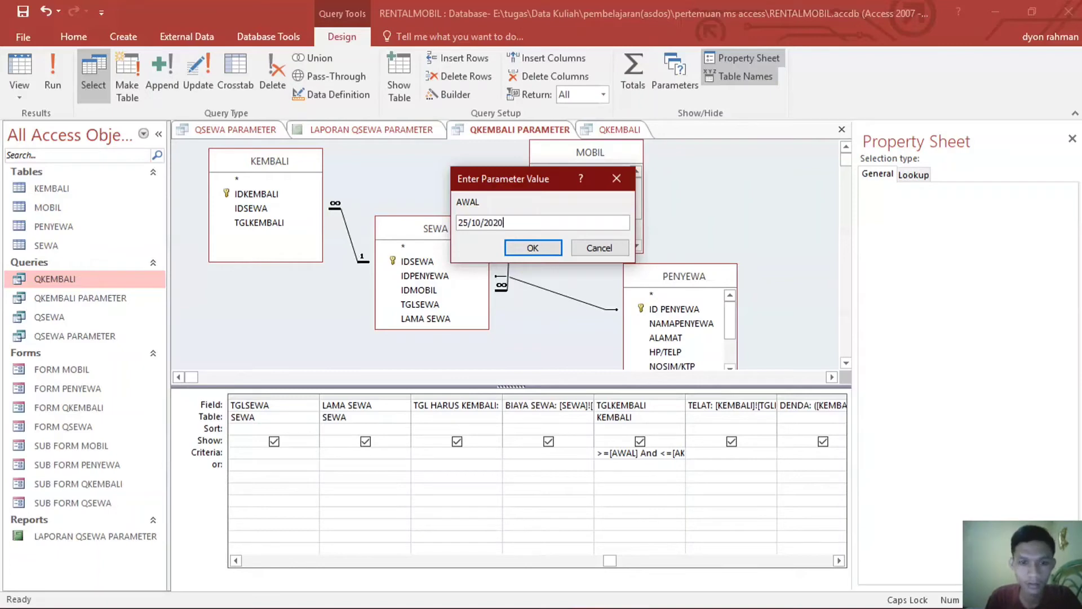
key(Return)
text(30/10/)
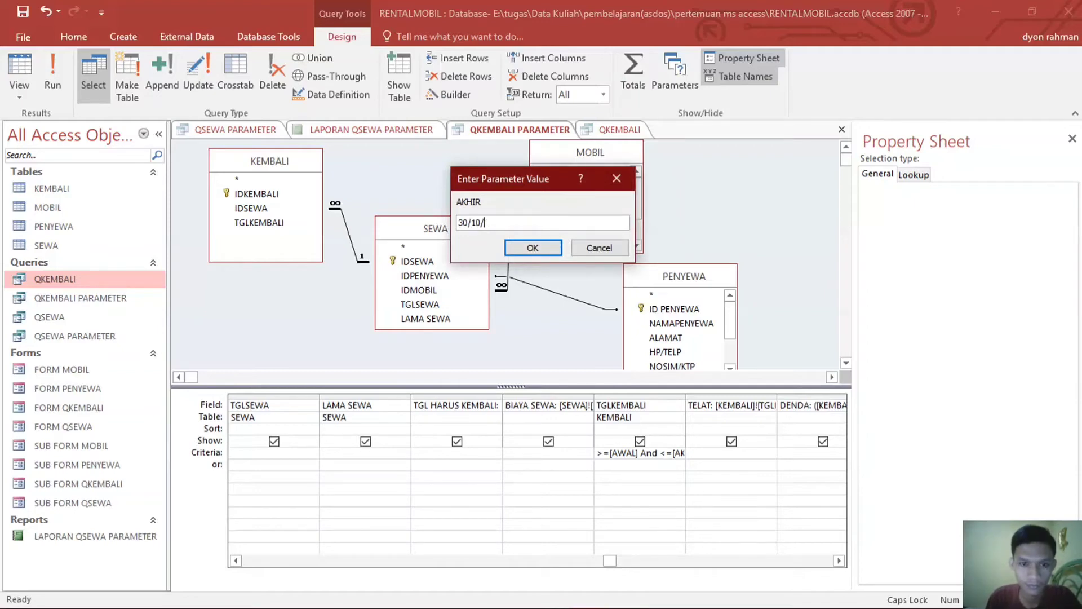
text(2020)
key(Return)
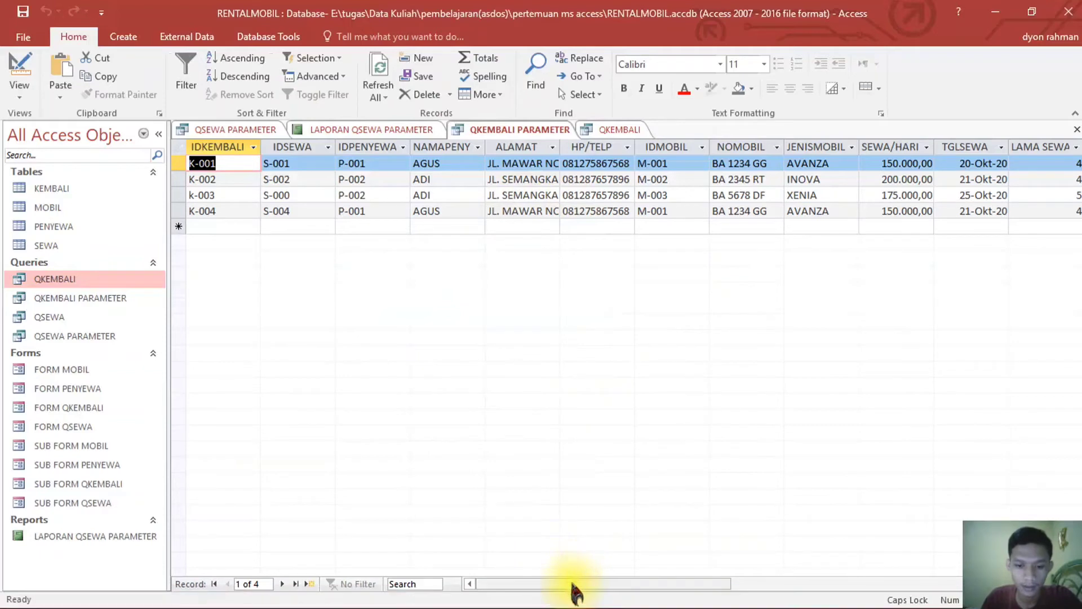
drag(575, 584, 717, 600)
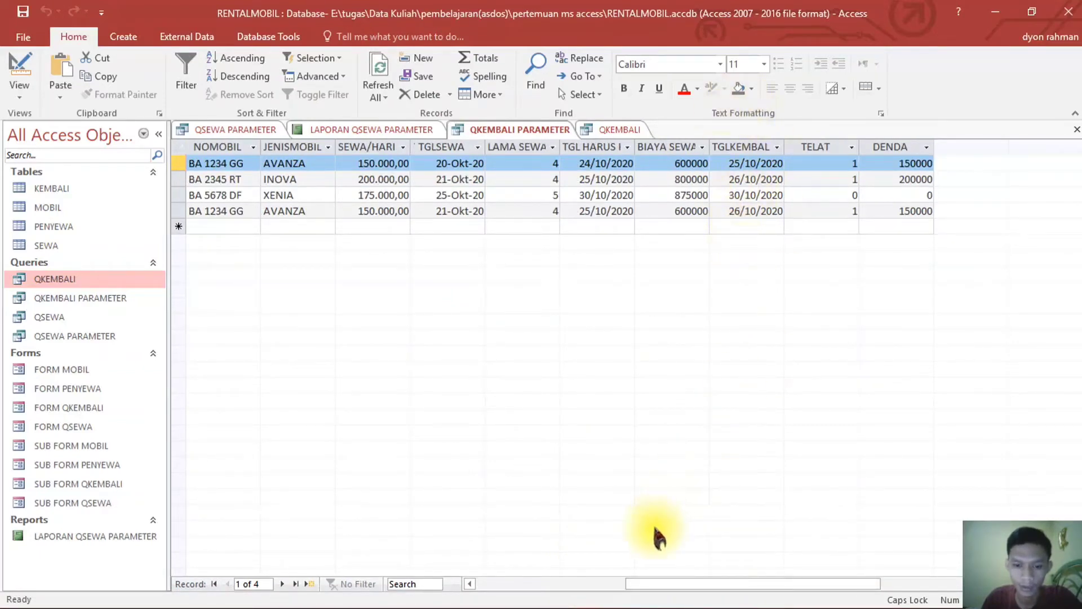
drag(647, 592, 498, 584)
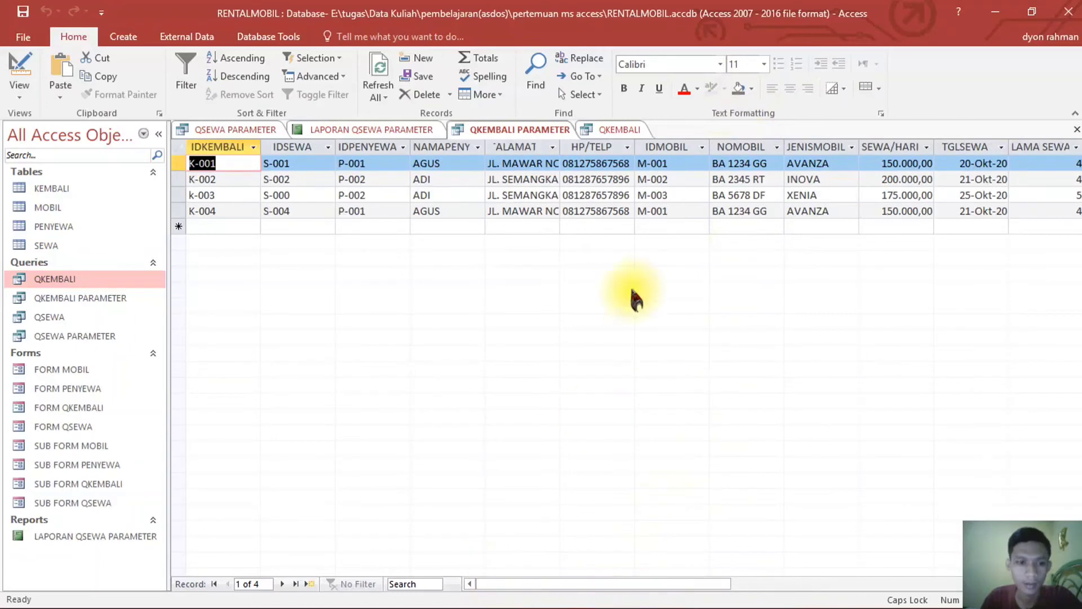
- Start a wizard-built report, saving the query first, with QKEMBALI PARAMETER as the record source
click(132, 37)
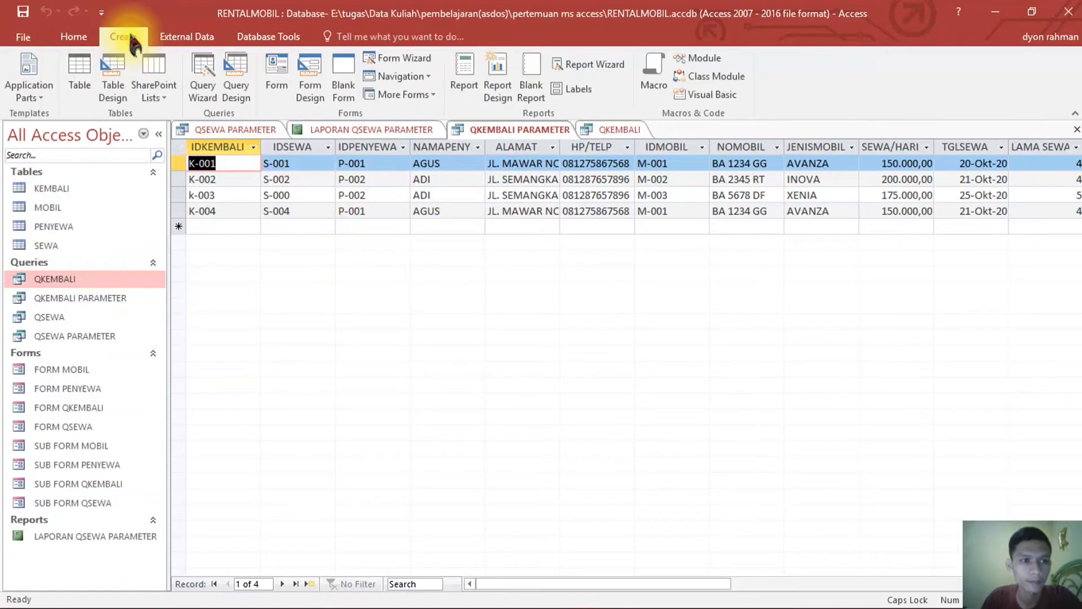
click(580, 67)
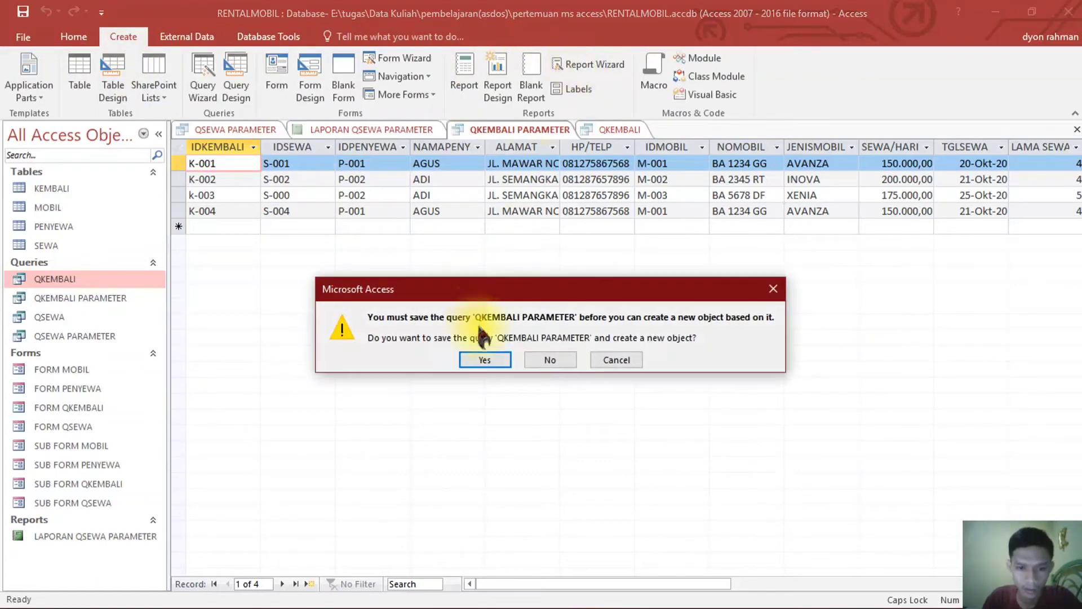
click(484, 361)
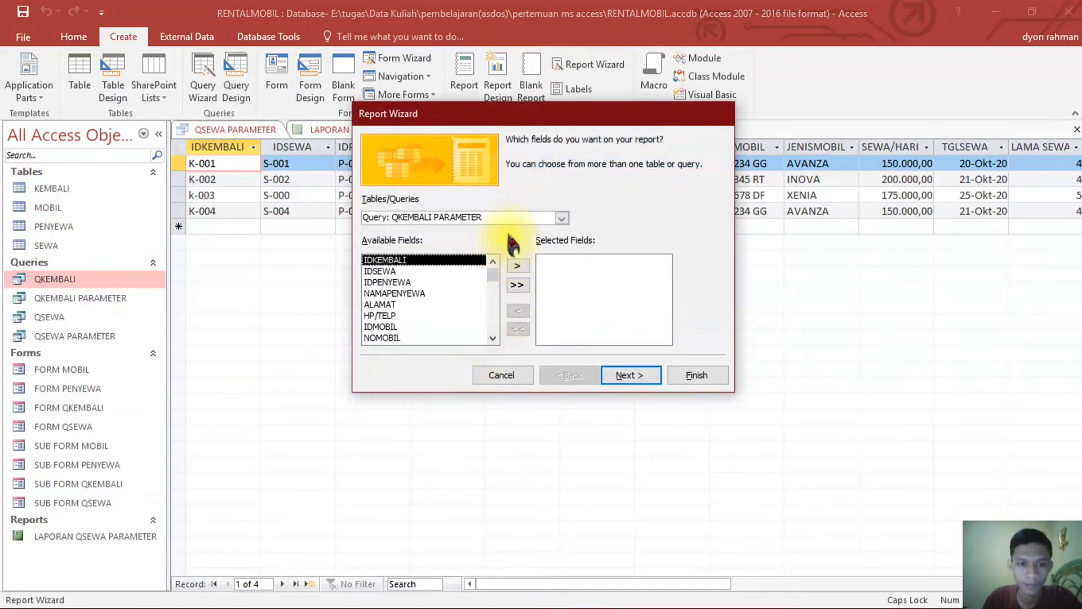
click(562, 219)
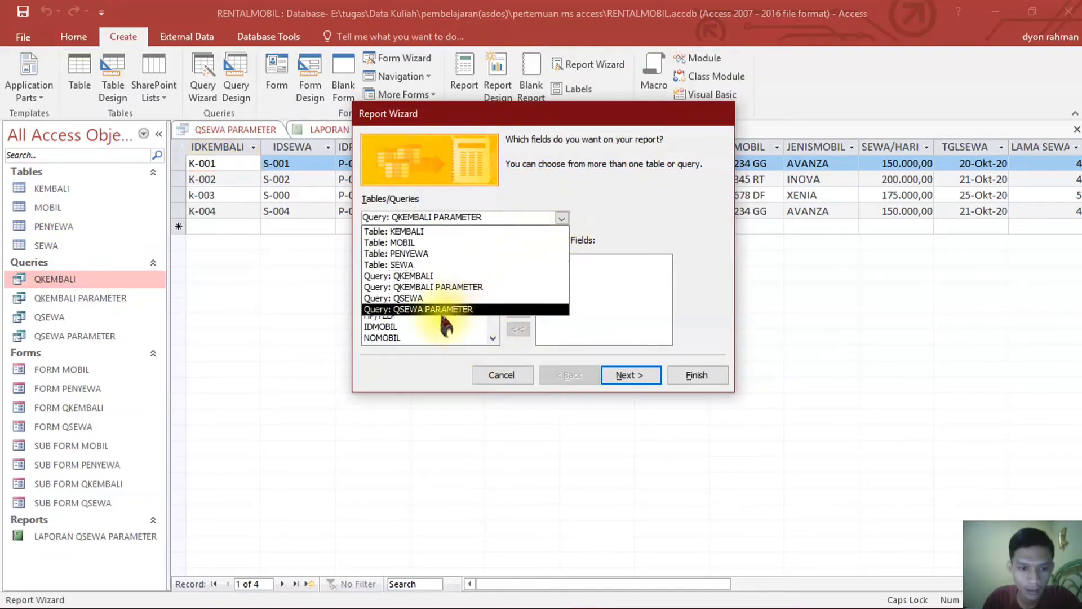
click(420, 288)
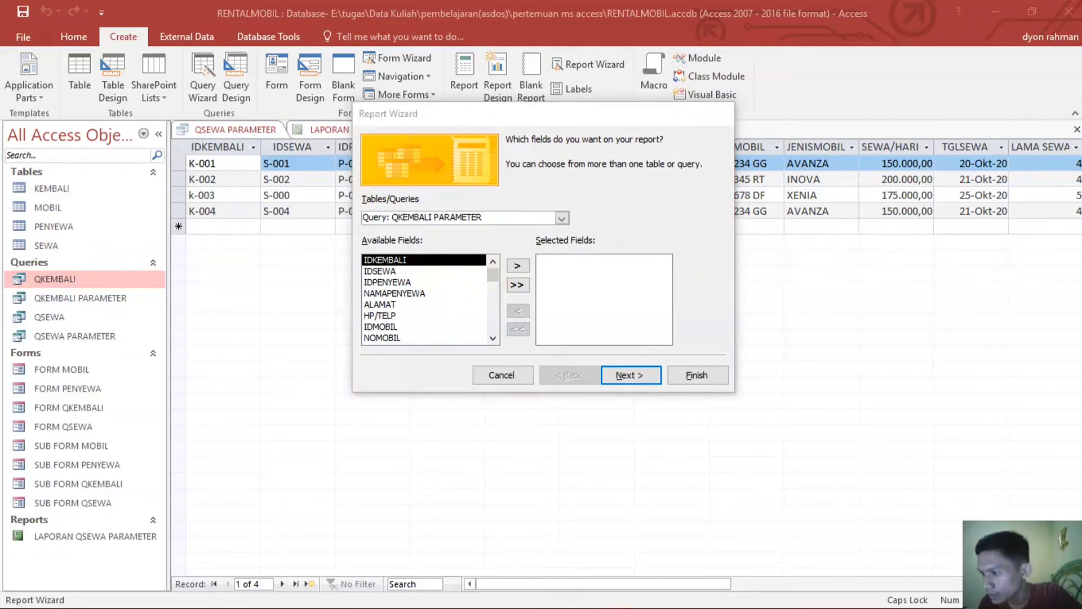
- Add the fields IDKEMBALI, NAMAPENYEWA, ALAMAT, NOMOBIL, JENISMOBIL and SEWA/HARI to the report
click(518, 266)
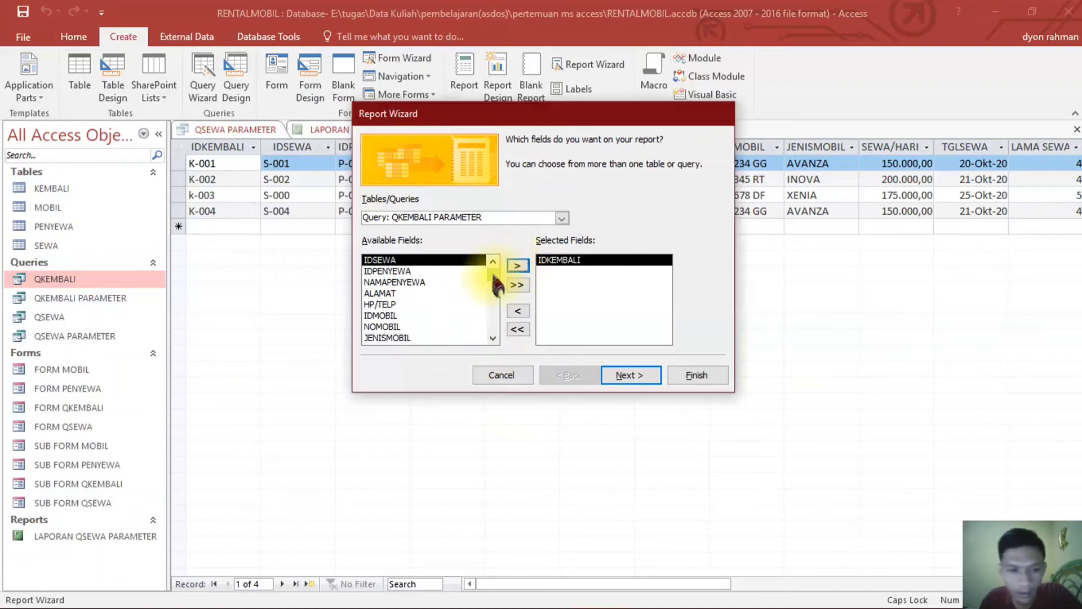
click(406, 281)
click(518, 266)
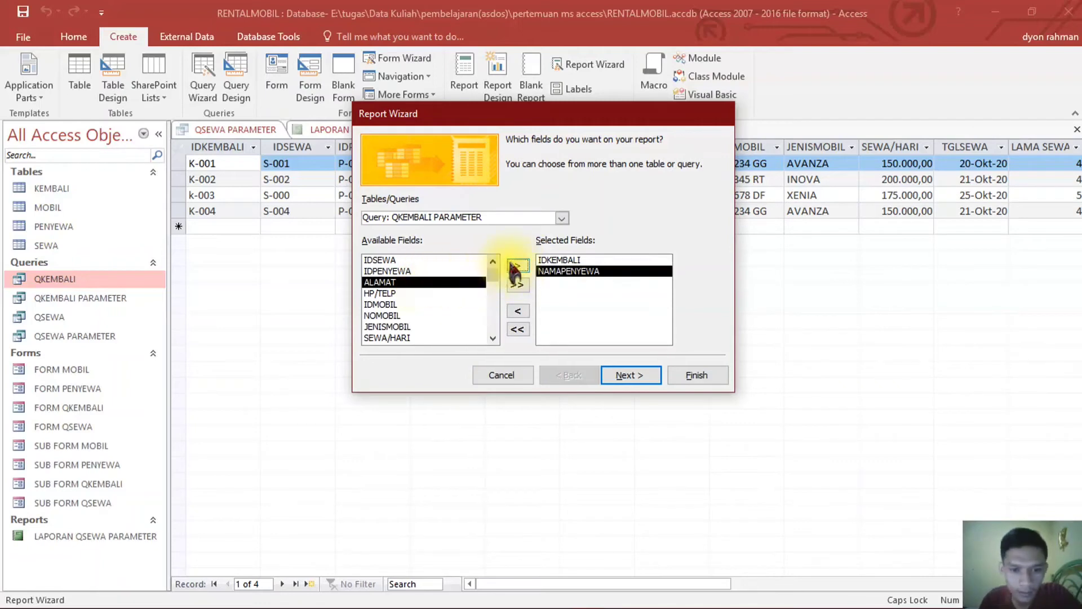
click(519, 266)
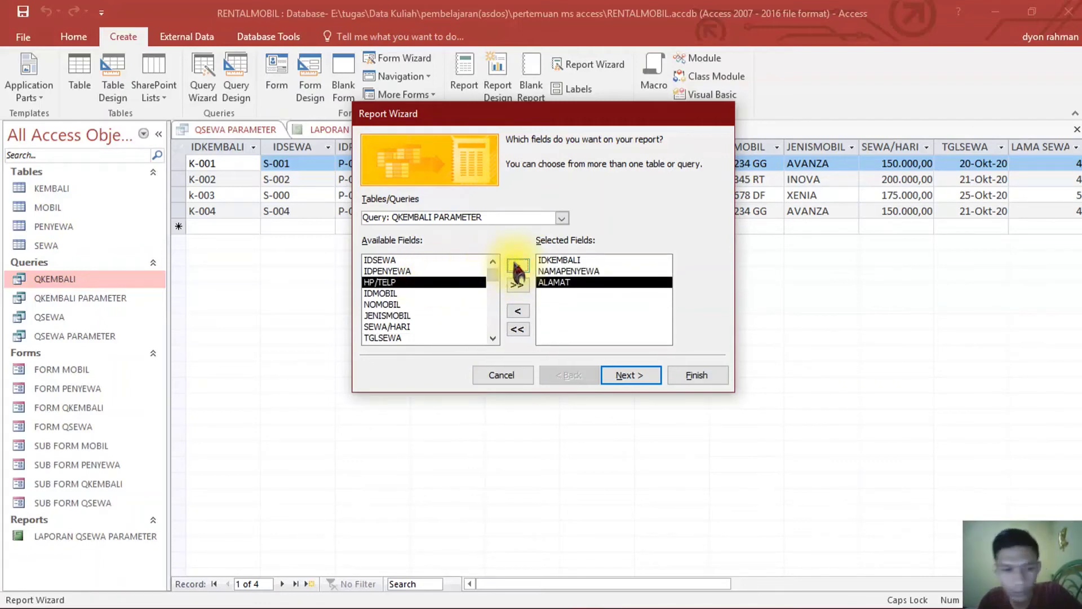
click(394, 304)
click(518, 267)
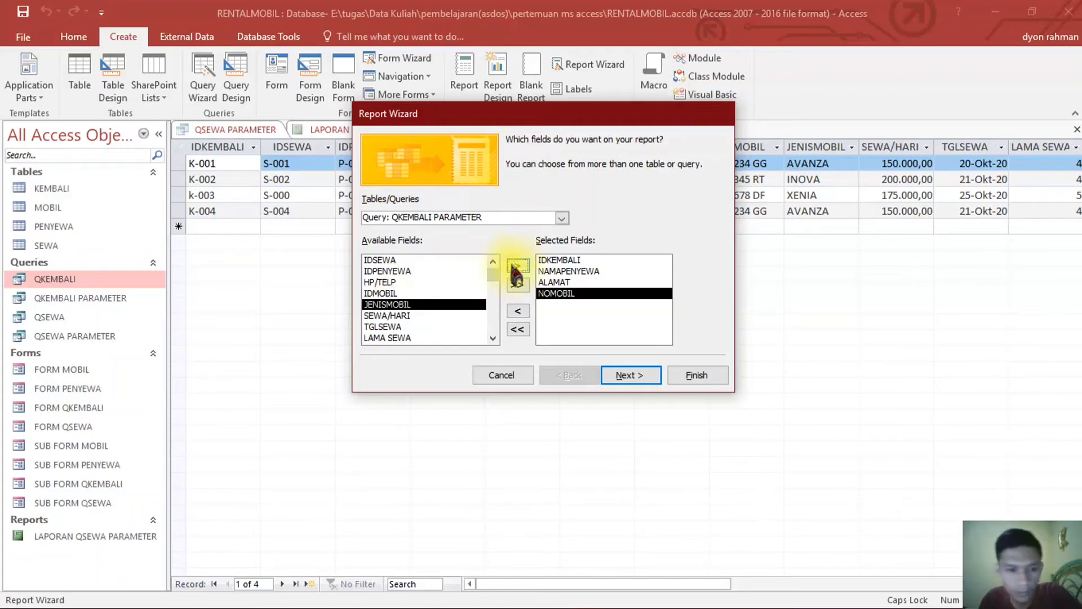
click(518, 266)
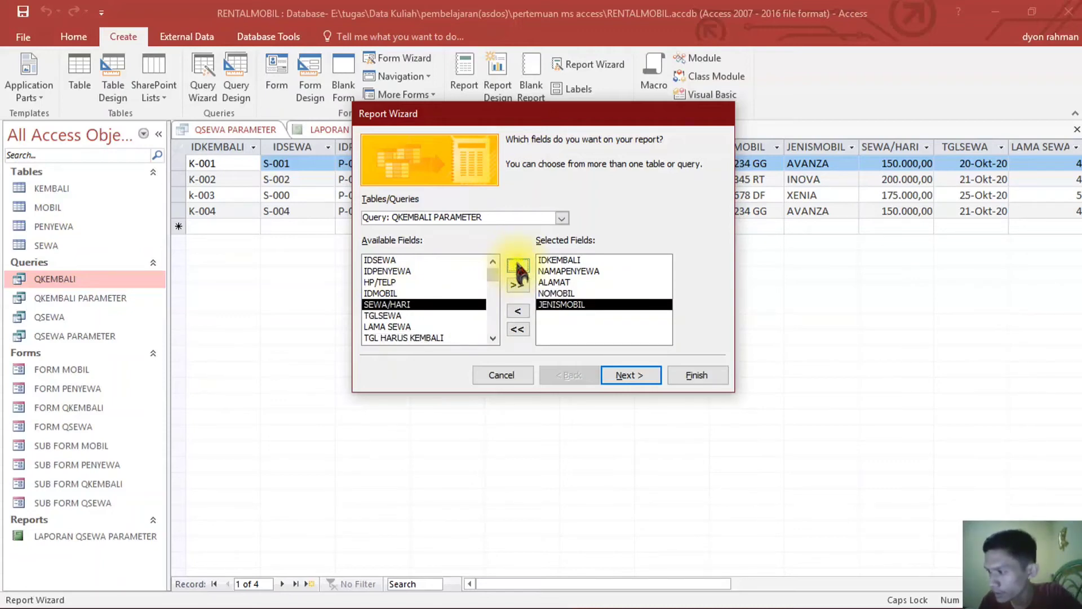
click(518, 267)
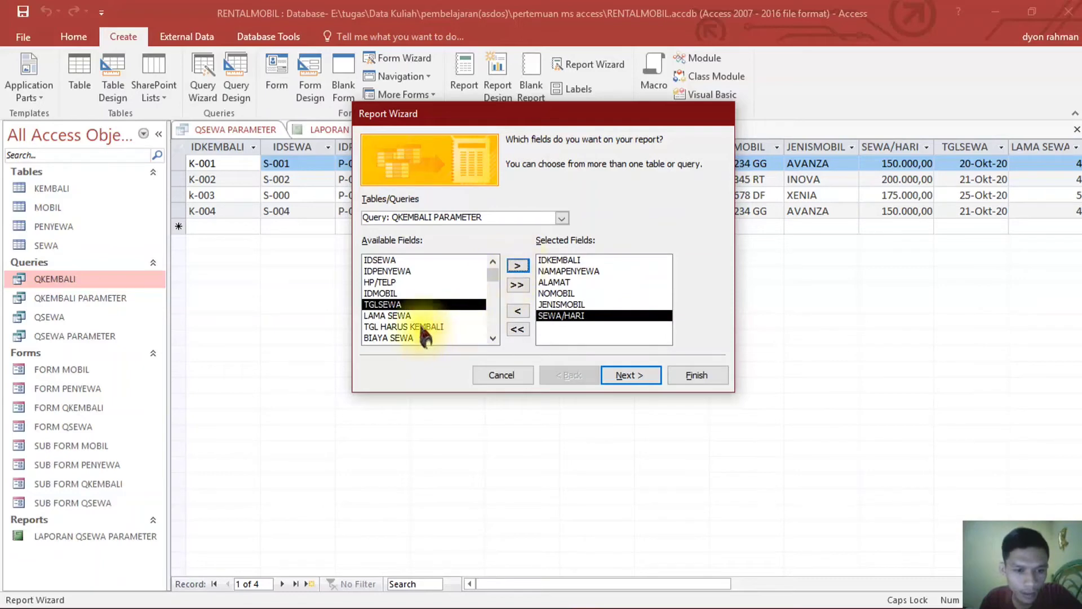
- Add TGL HARUS KEMBALI, TGLKEMBALI, TELAT and DENDA to the report and confirm the field selection
click(430, 326)
click(518, 267)
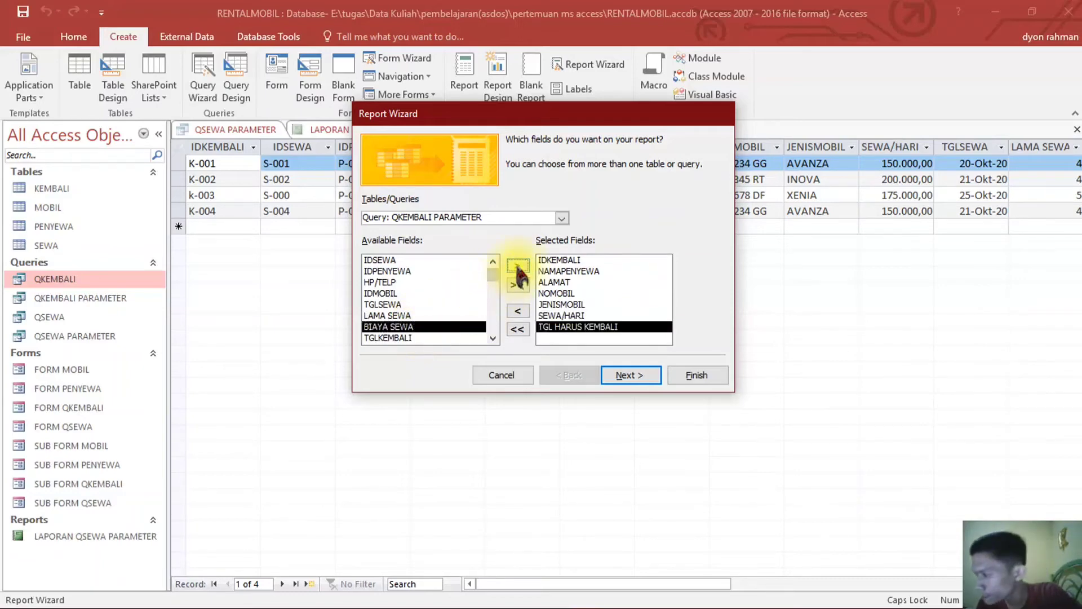
click(417, 337)
click(518, 267)
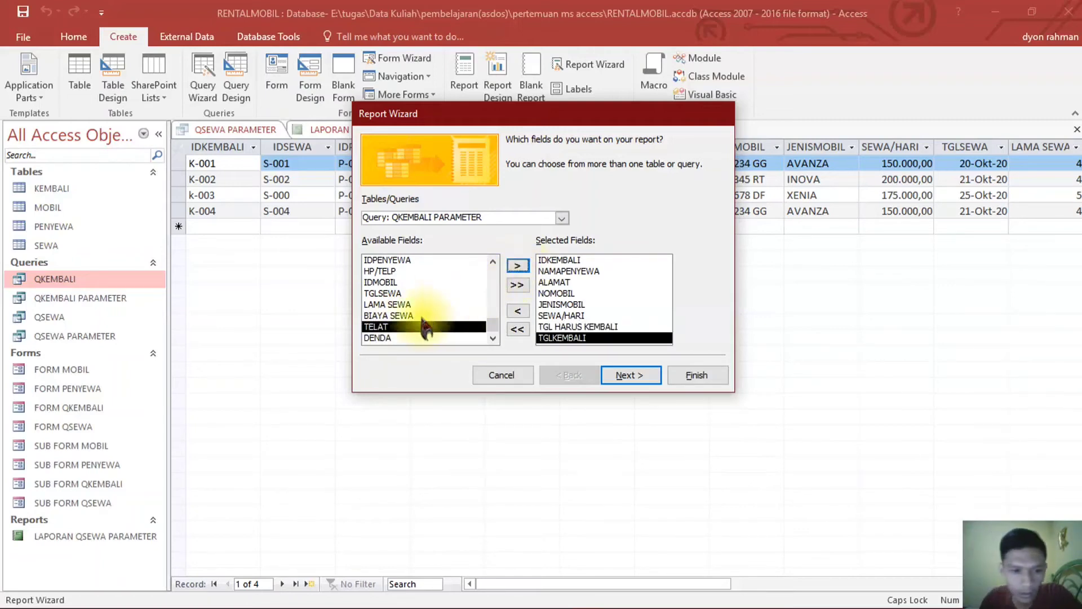
click(518, 267)
click(518, 267)
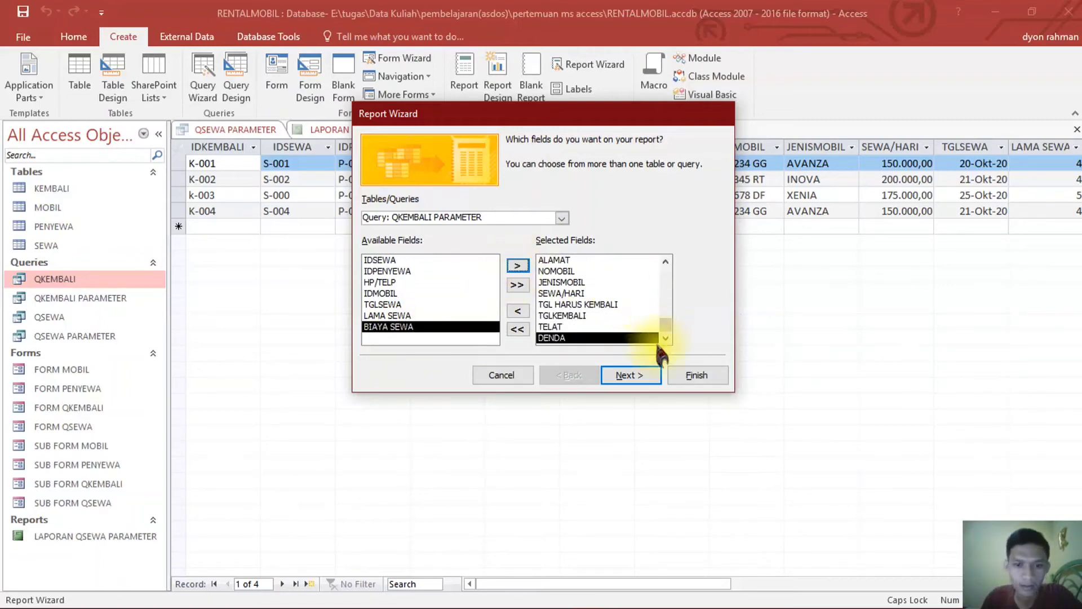
click(627, 375)
- Sort the ungrouped report by IDKEMBALI in ascending order and use a tabular layout in landscape orientation
click(629, 375)
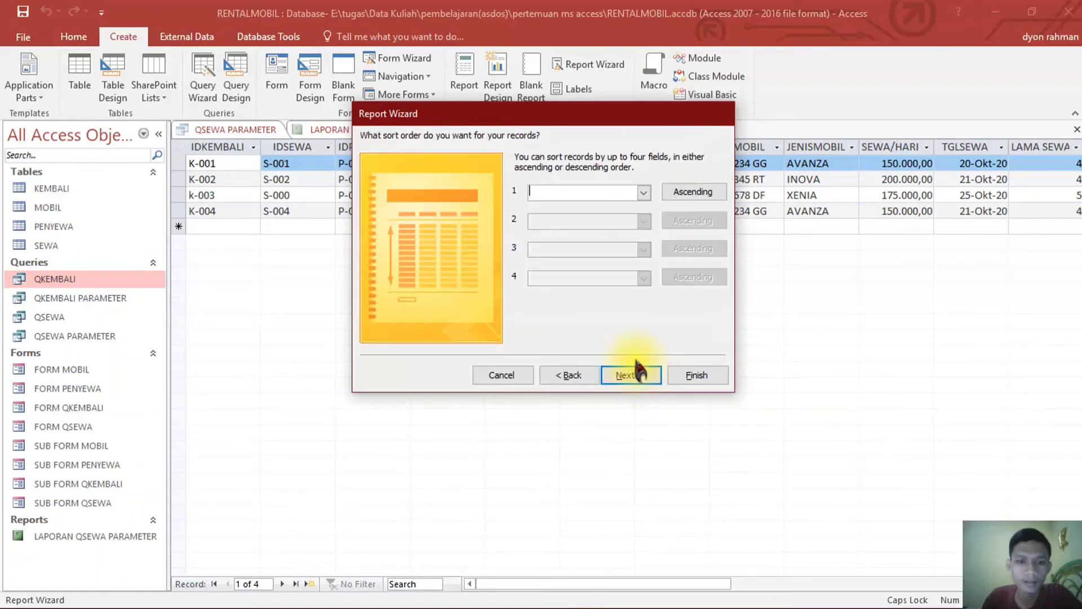
click(638, 193)
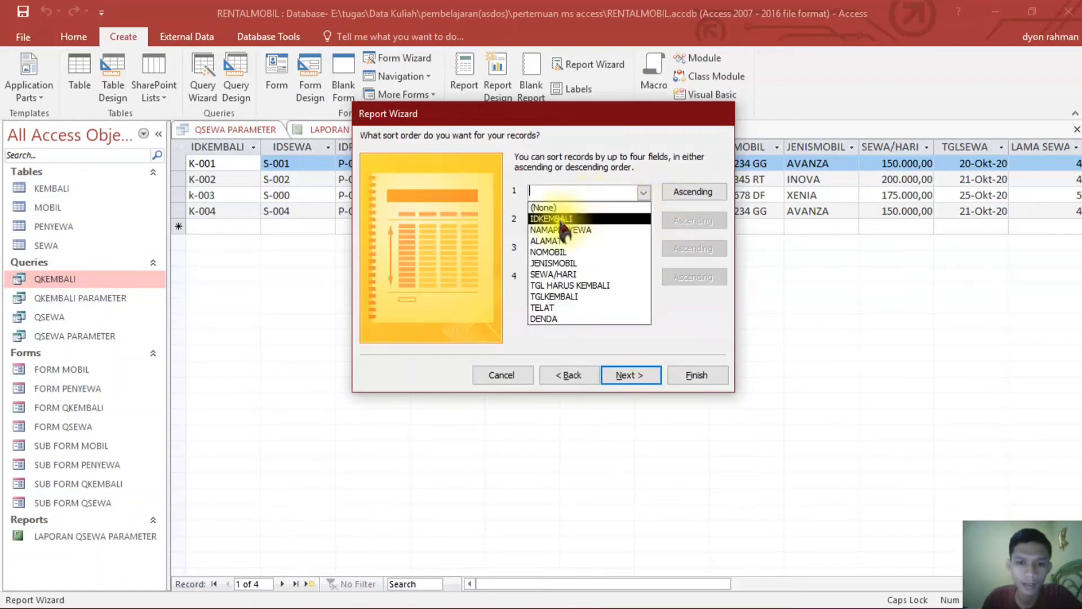
click(615, 218)
click(624, 376)
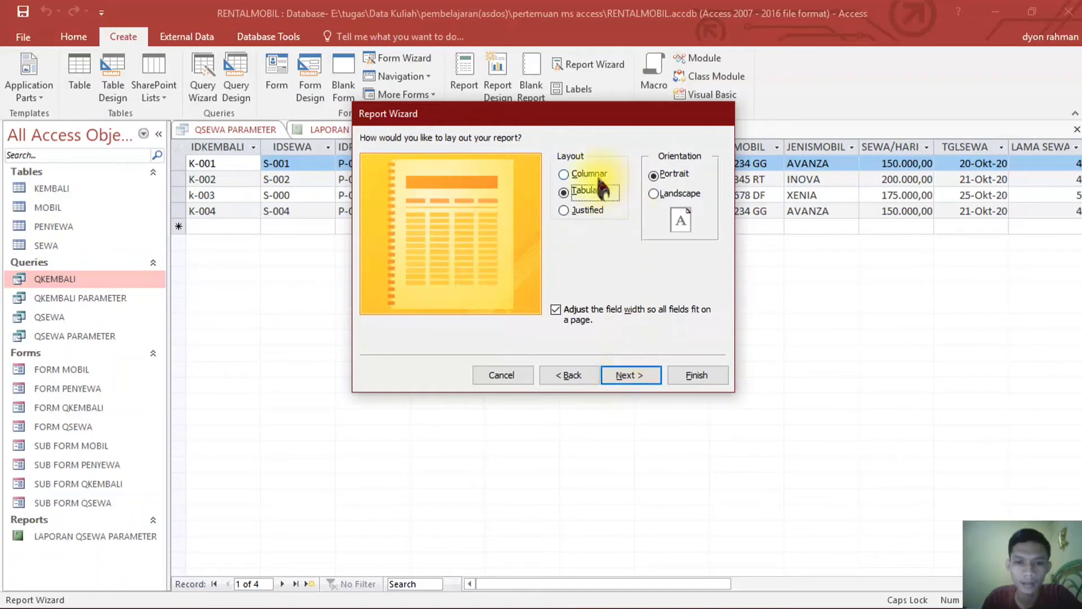
click(655, 195)
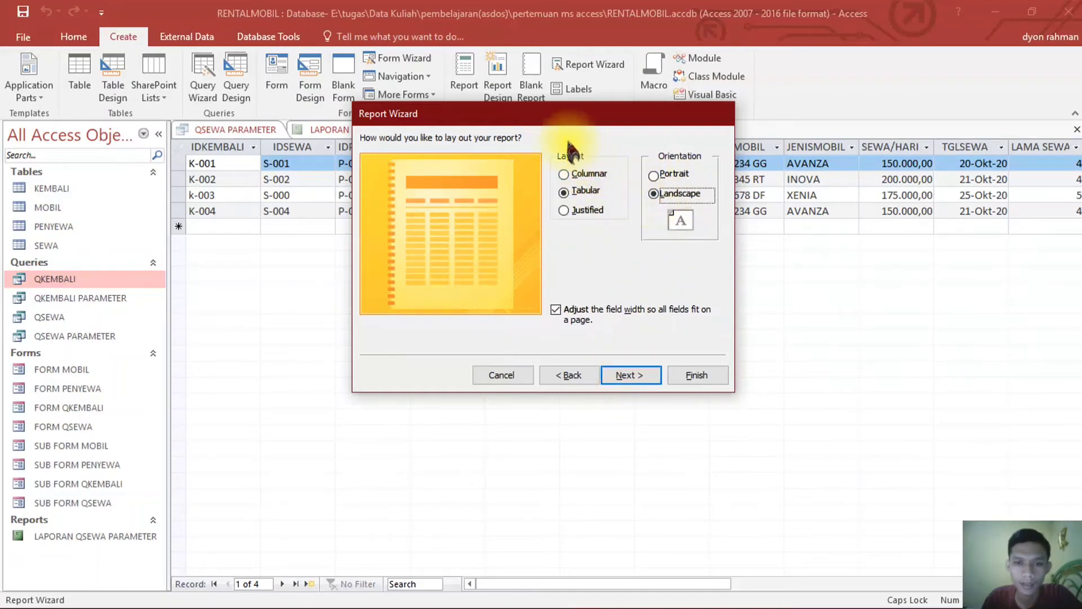
click(631, 375)
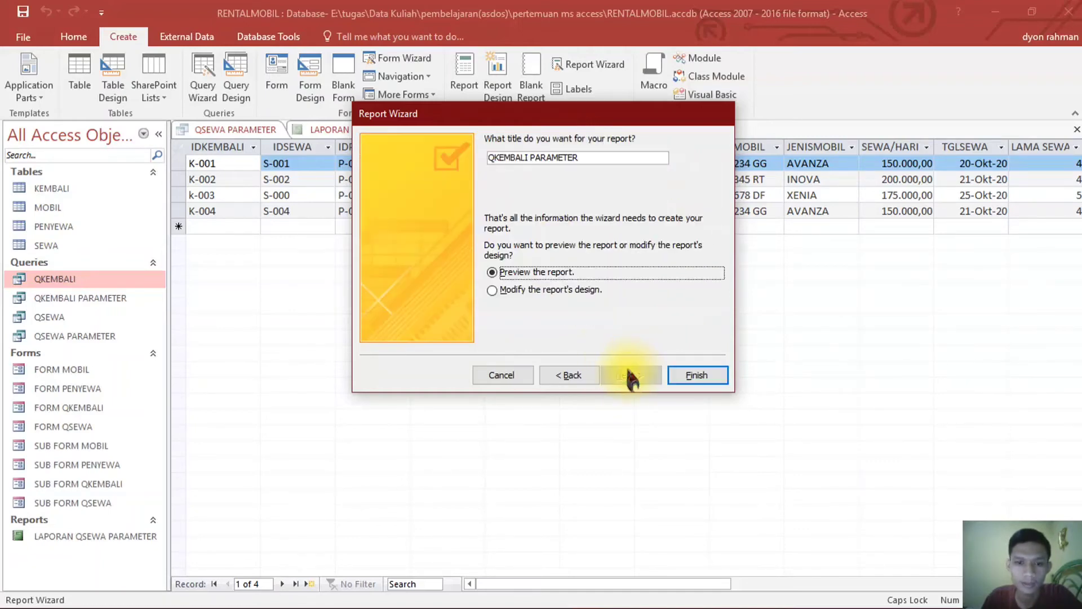
- Title the report LAPORAN QKEMBALI PARAMETER and finish the wizard with the report preview
click(490, 159)
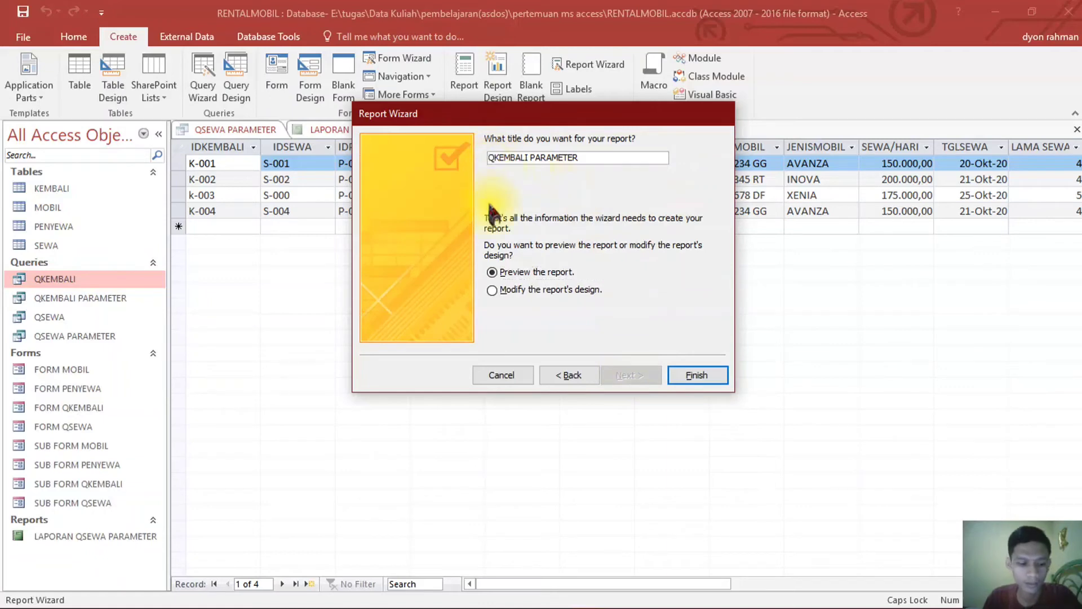
text(LAPORAN)
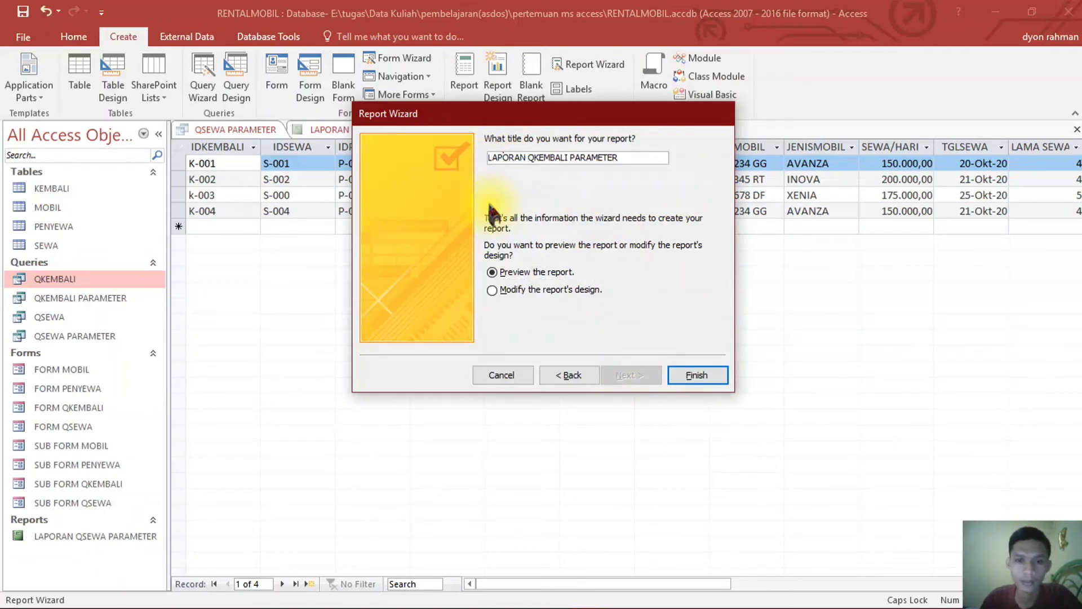
click(696, 375)
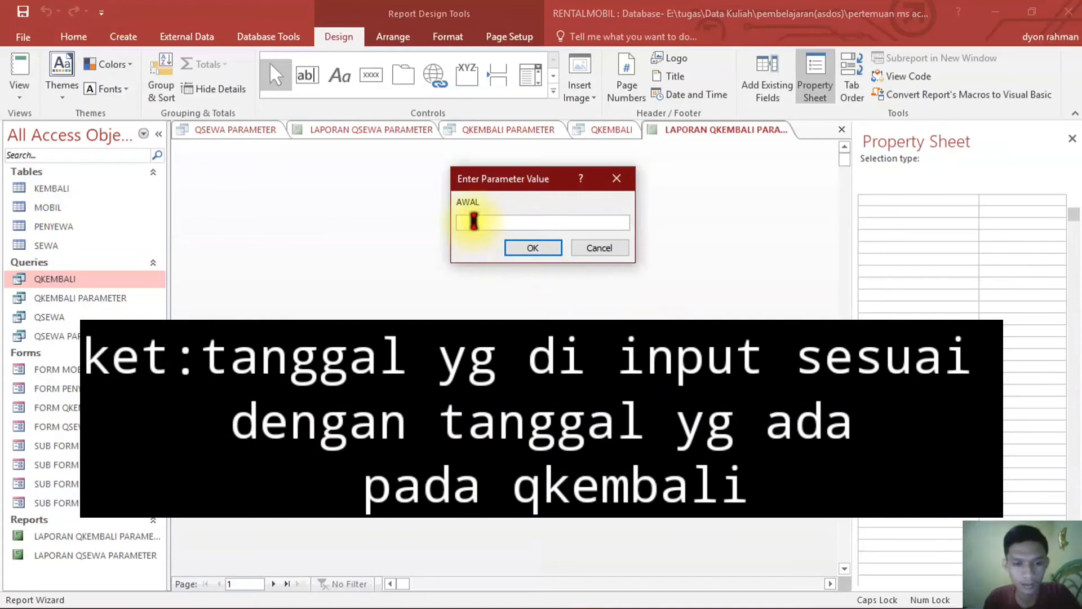
- Run the report preview for the period from AWAL 25/10/2020 to AKHIR 30/10/2020 and view its columns
text(25/10)
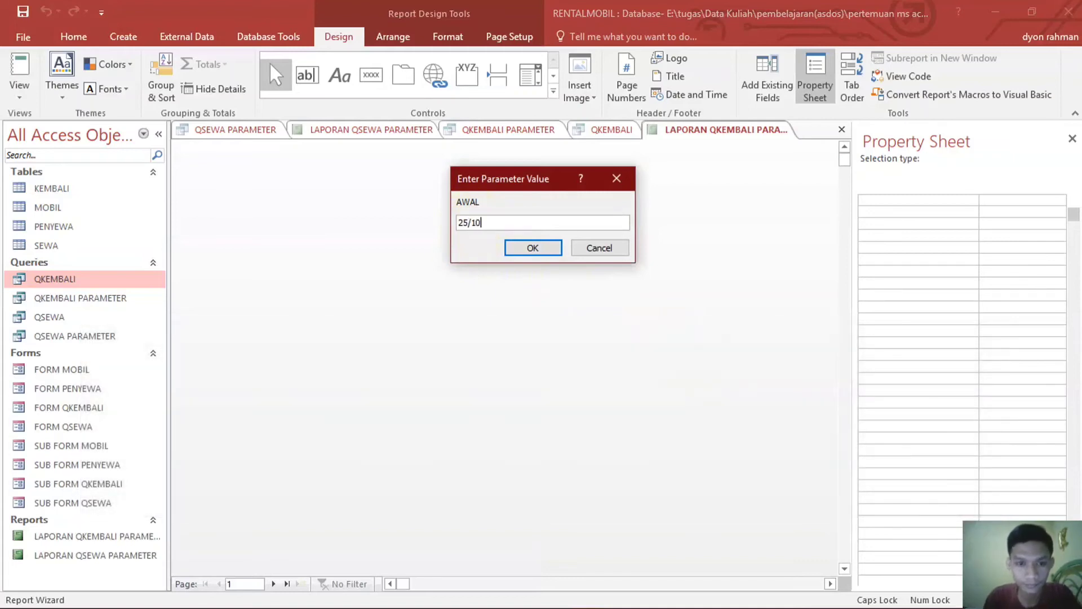
text(/2020)
key(Return)
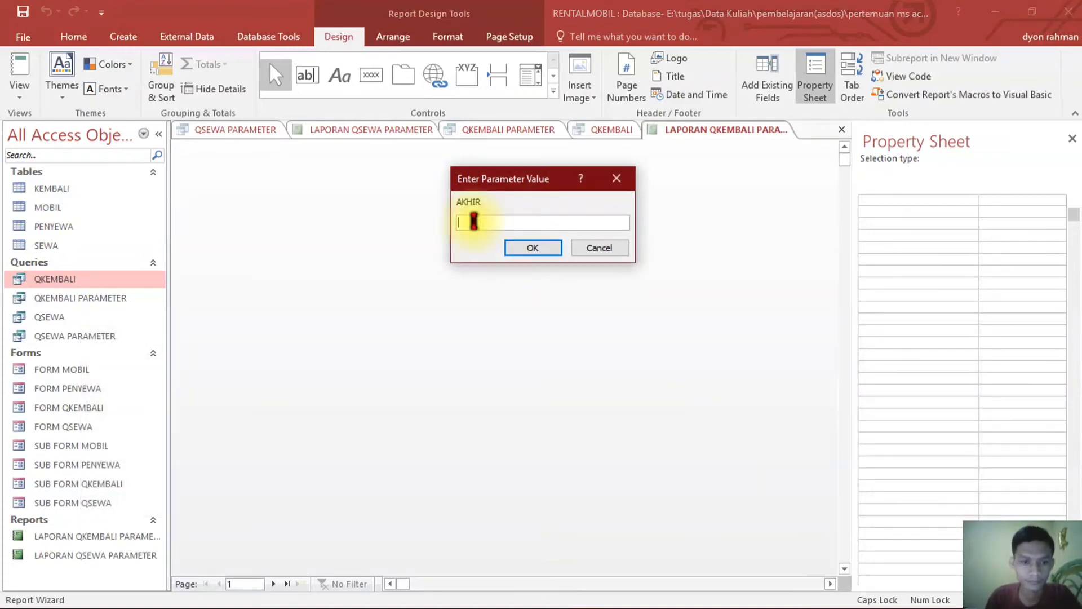
text(30/10/2020)
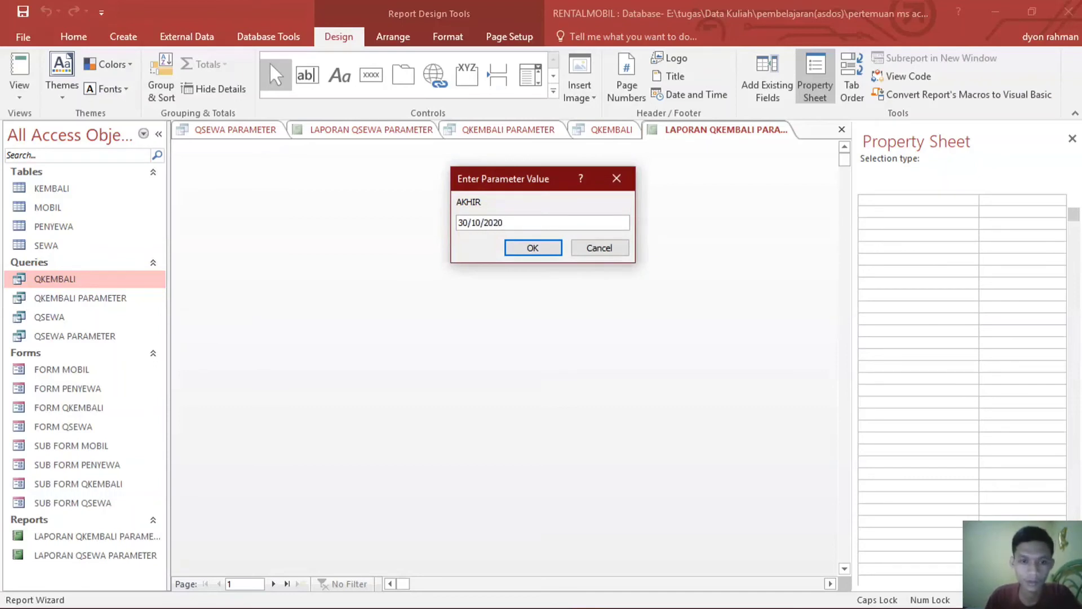
key(Return)
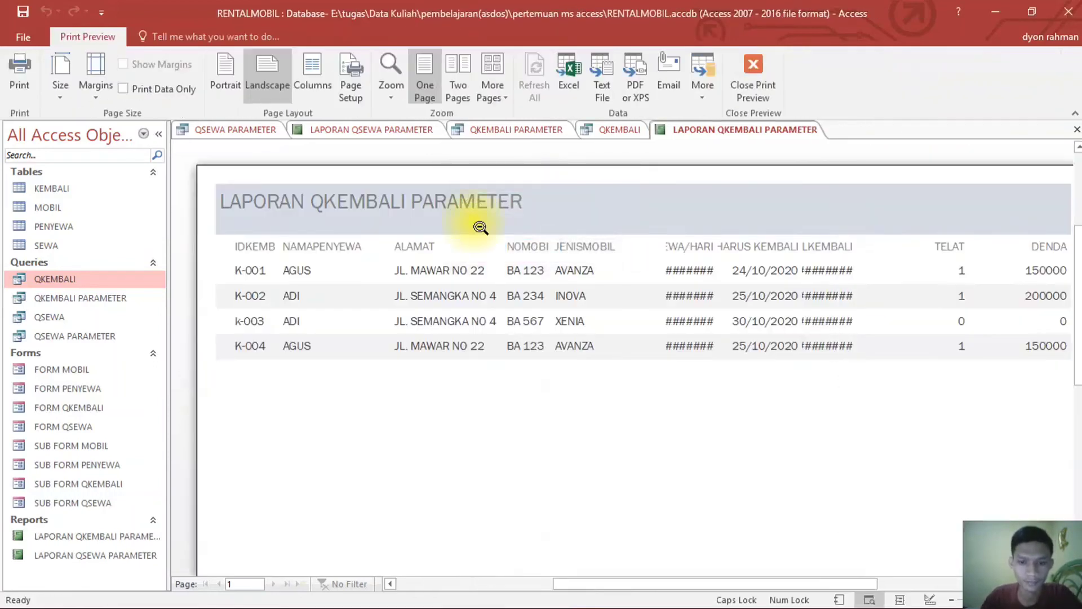
drag(592, 584, 618, 597)
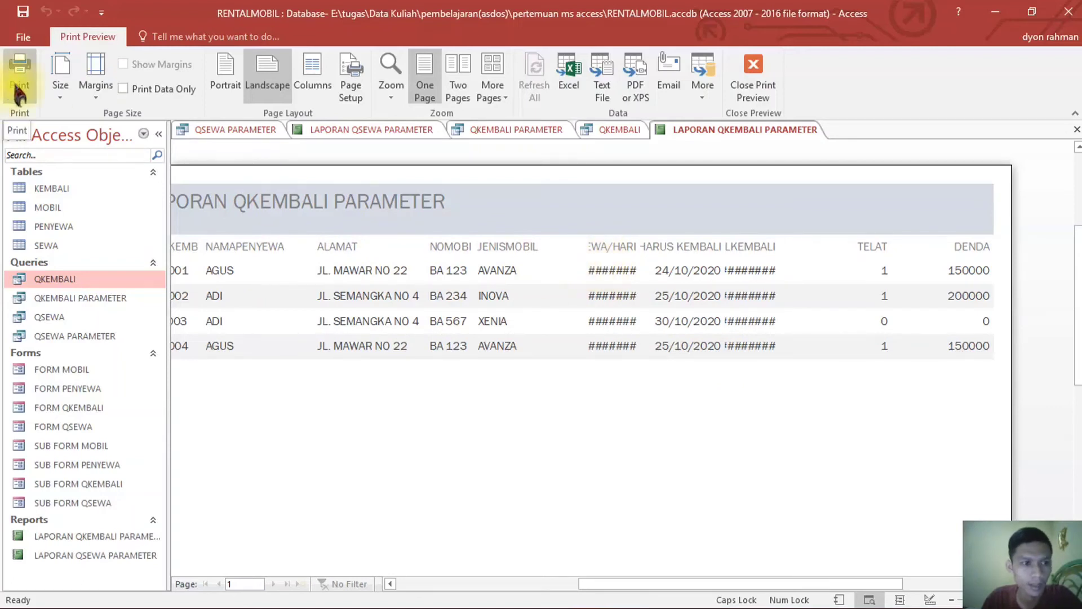
- Close the print preview and show LAPORAN QKEMBALI PARAMETER in Design View
click(750, 84)
click(19, 90)
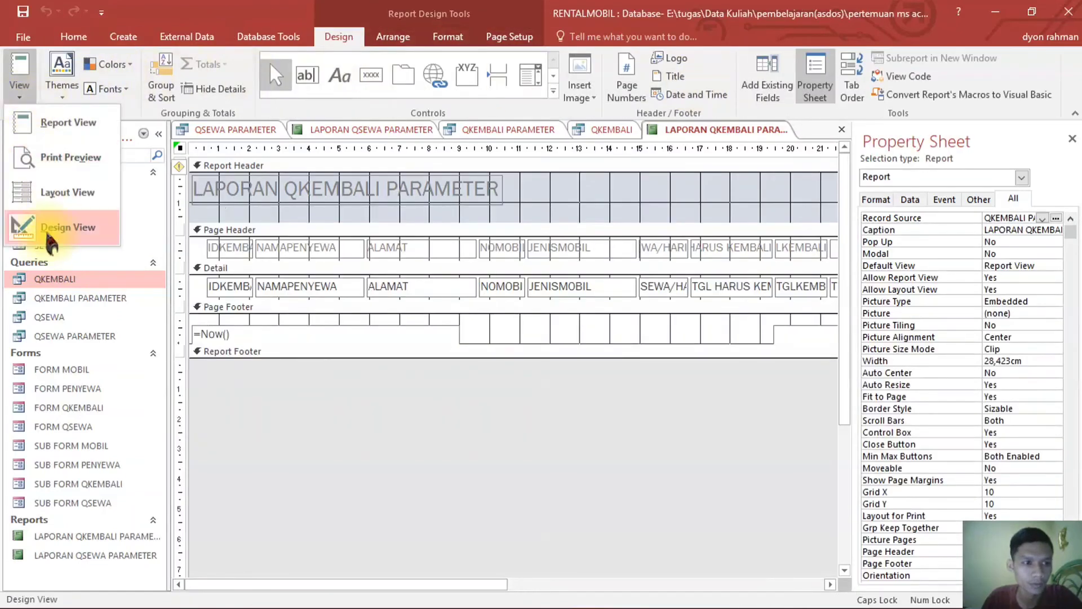
click(61, 229)
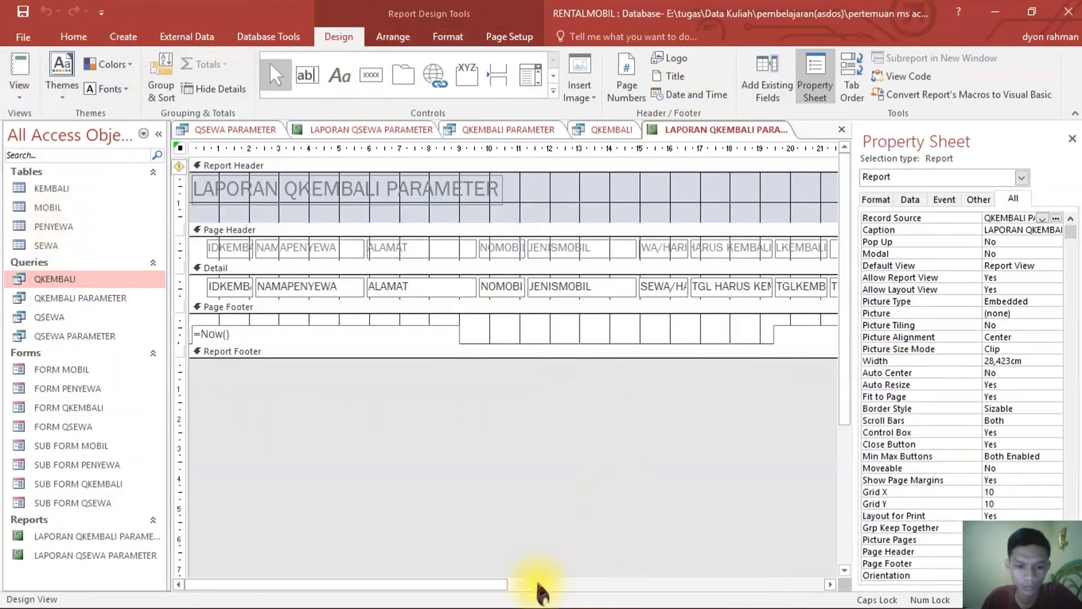
- Narrow the JENISMOBIL label and field, and widen the SEWA/HARI label and field into the freed space
drag(488, 582, 356, 569)
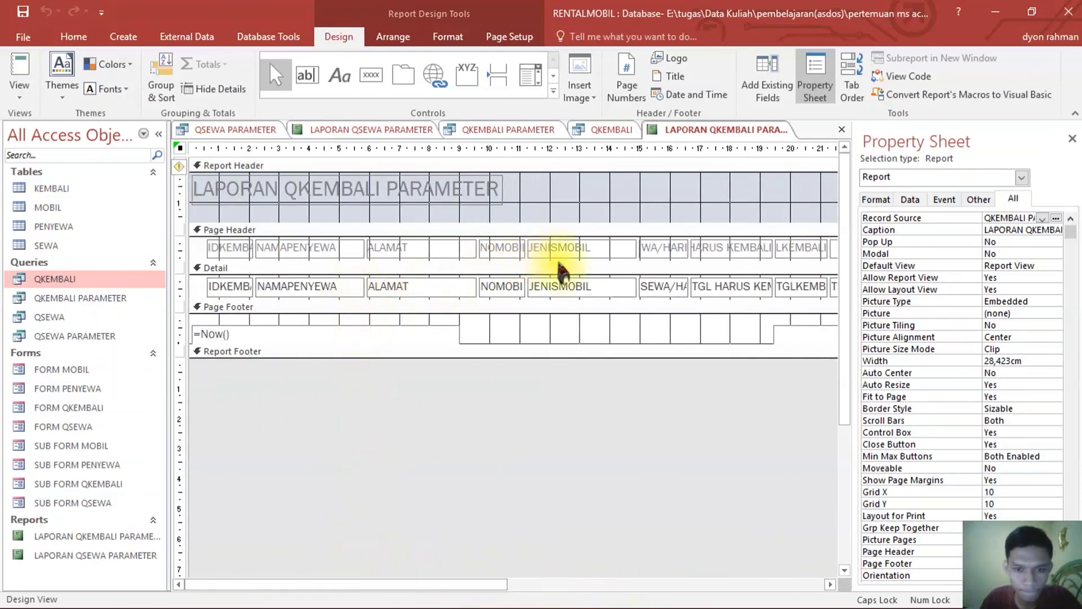
drag(459, 588, 659, 597)
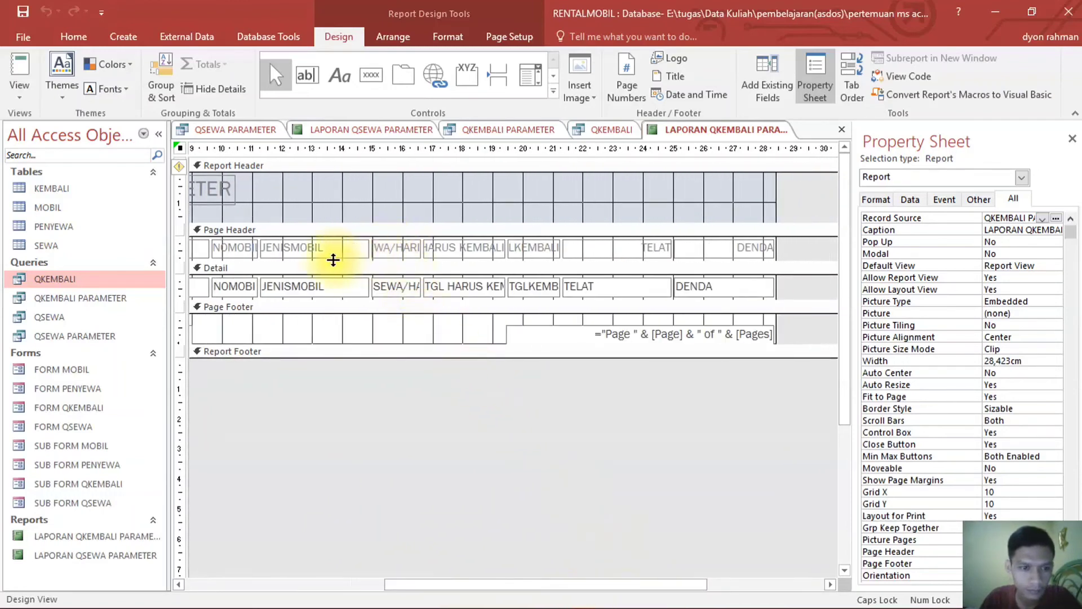
click(331, 251)
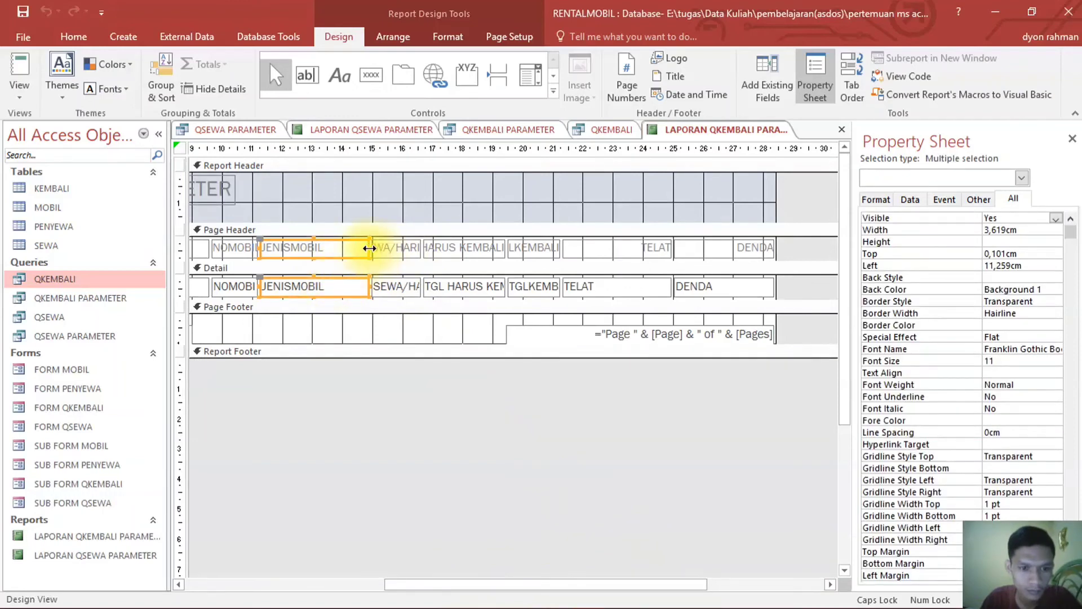
drag(369, 248, 418, 248)
click(390, 248)
shift+click(385, 287)
click(435, 338)
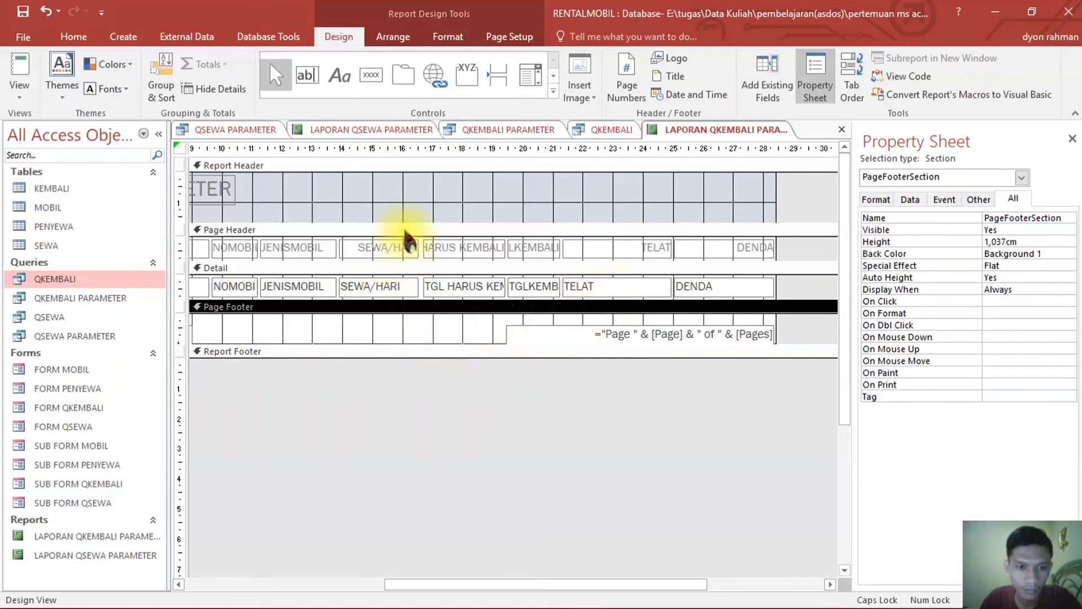
- Enlarge the report header to about 3.2 cm high and add a text box bound to AWAL below the title
drag(404, 221, 404, 267)
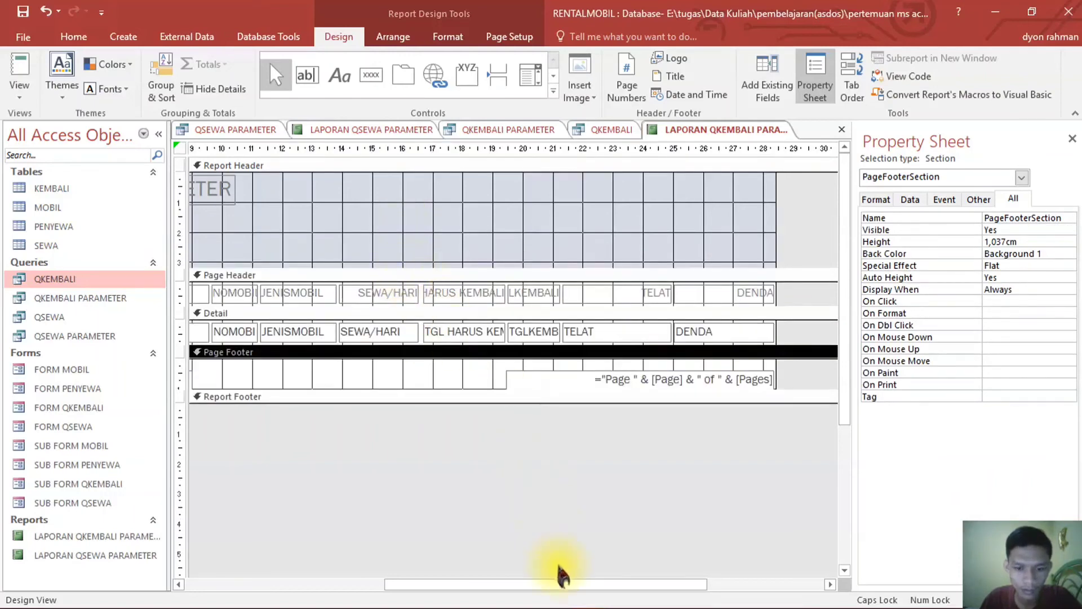
drag(554, 589, 392, 557)
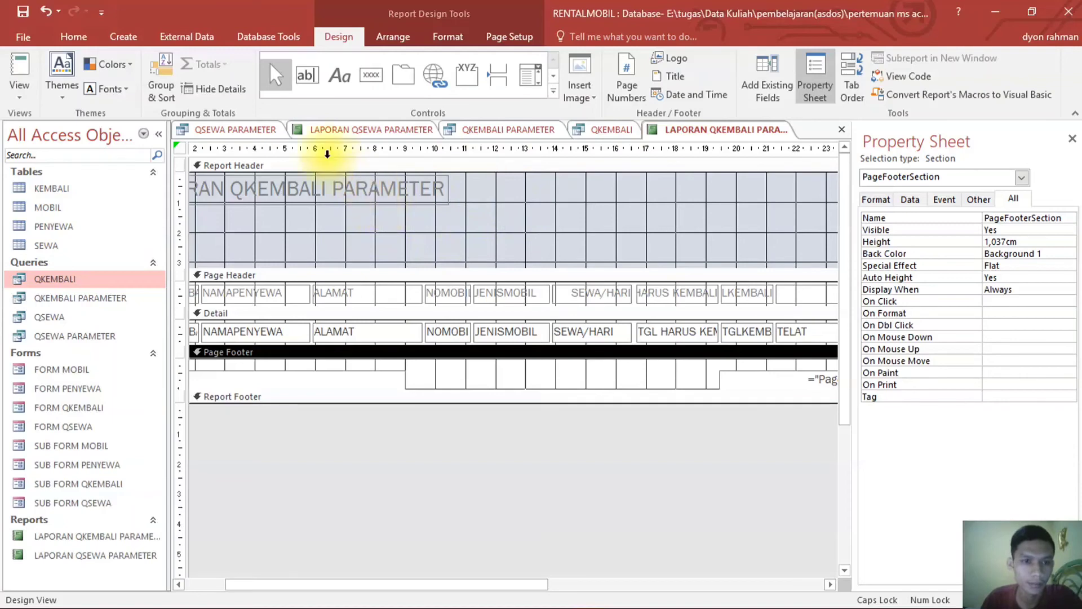
click(308, 76)
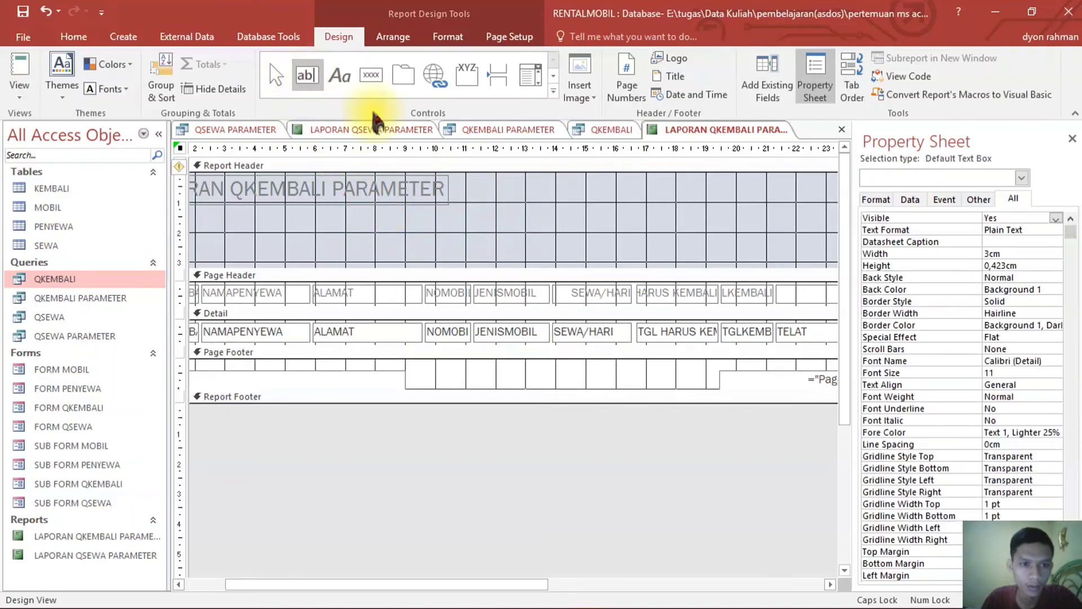
drag(433, 230, 528, 248)
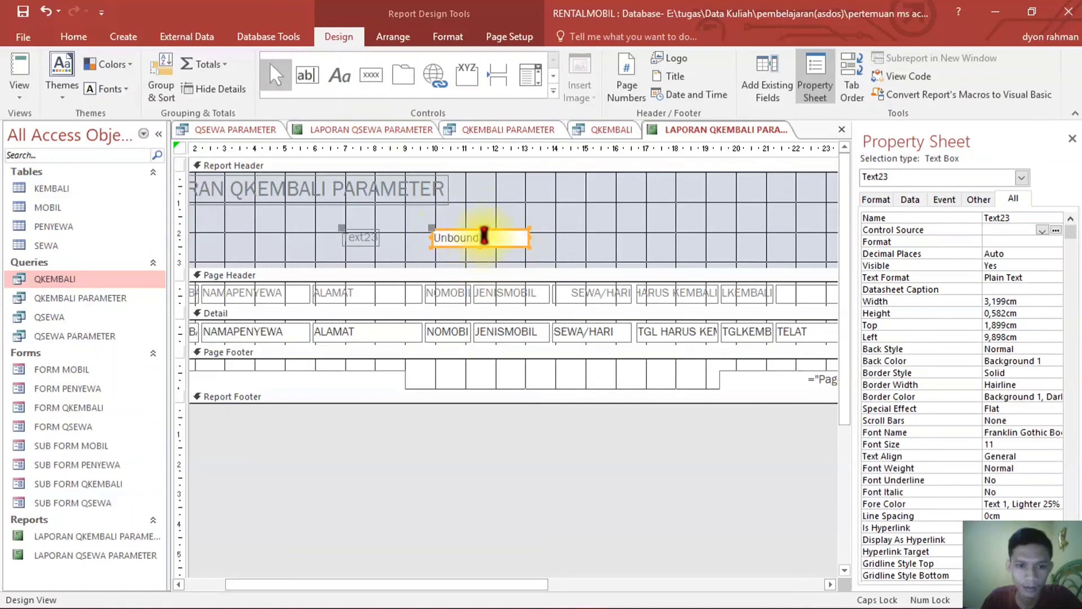
click(484, 236)
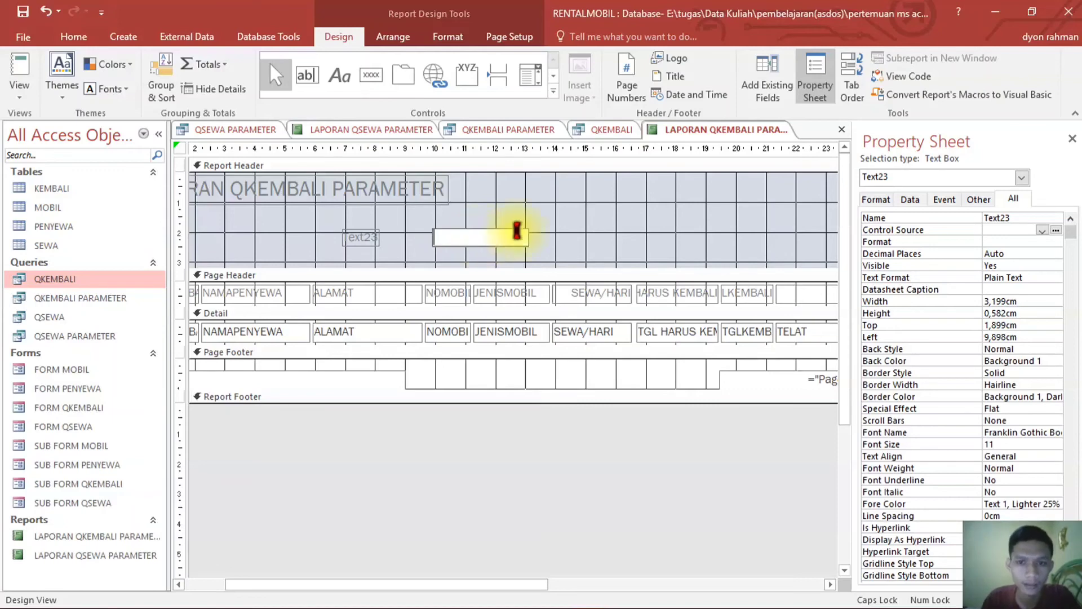
click(502, 131)
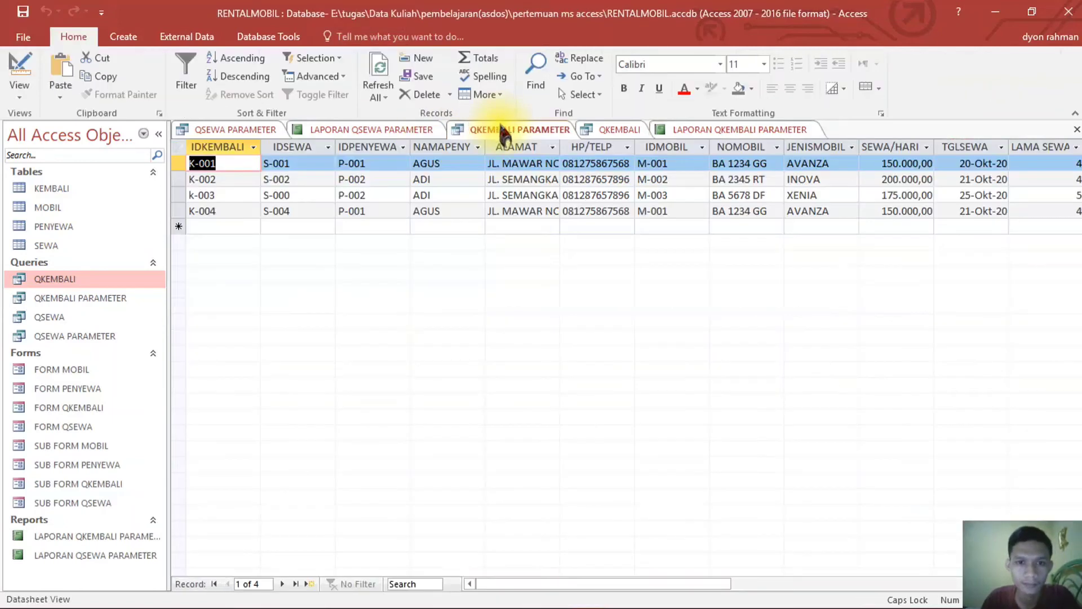
click(733, 129)
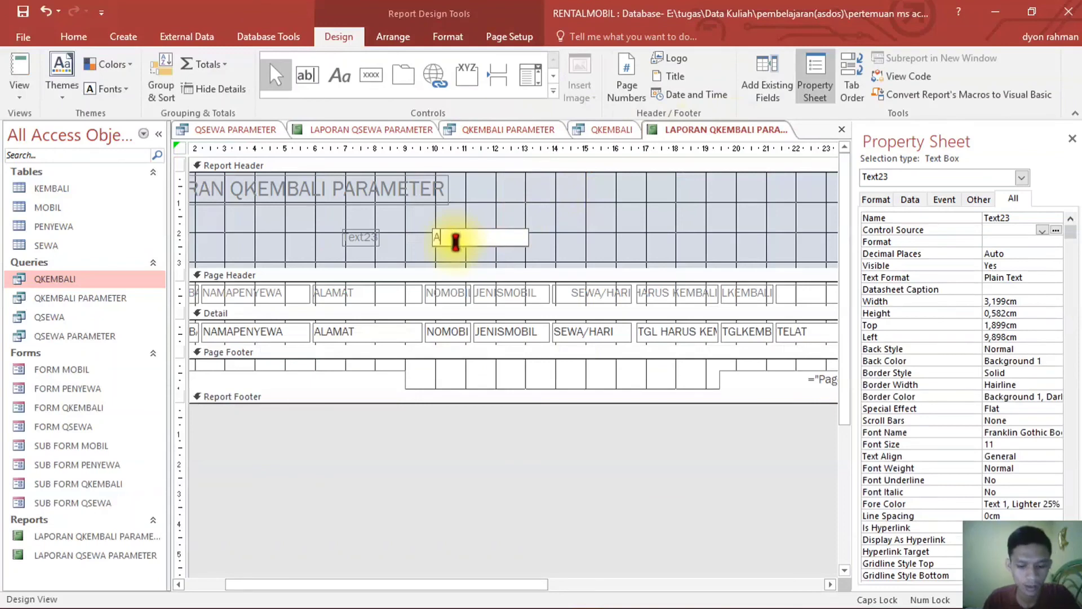
click(589, 246)
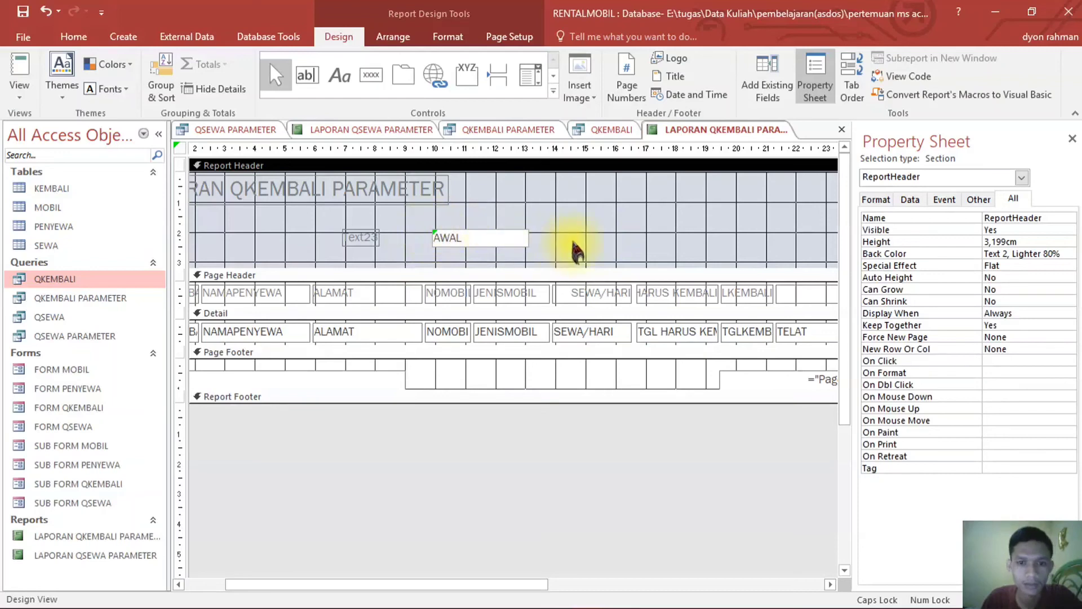
- Add a second text box, about 2.8 cm wide and bound to AKHIR, beside the AWAL box in the report header
click(310, 79)
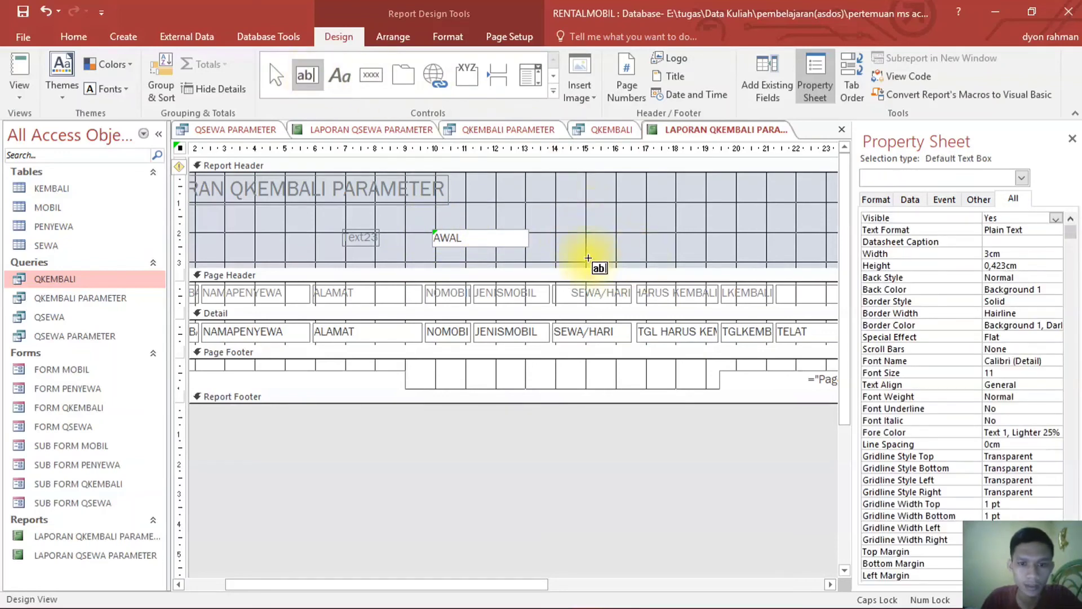
drag(592, 233, 676, 249)
click(624, 241)
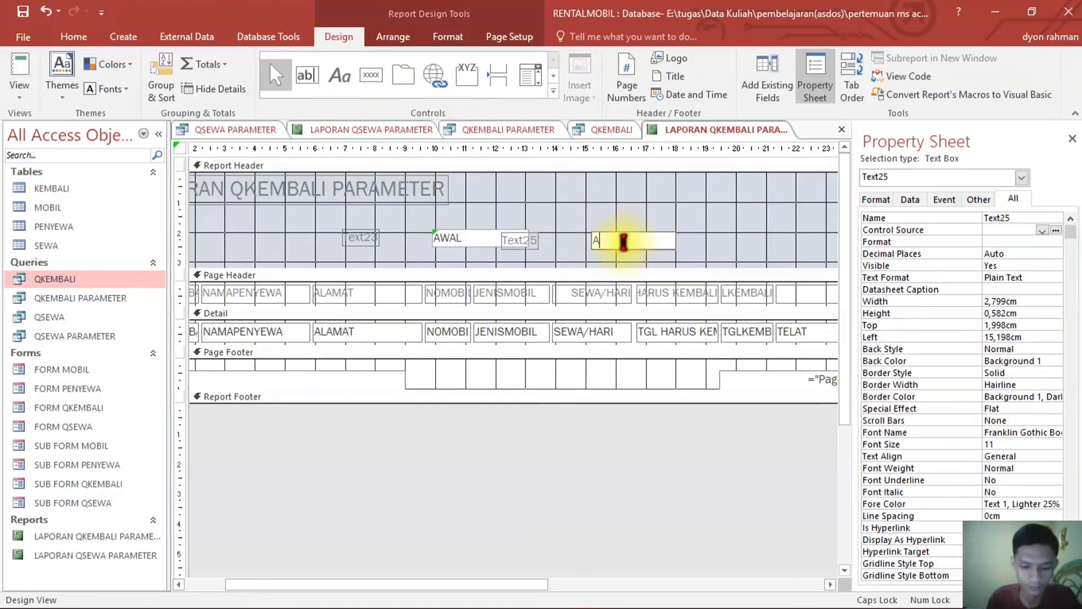
click(581, 243)
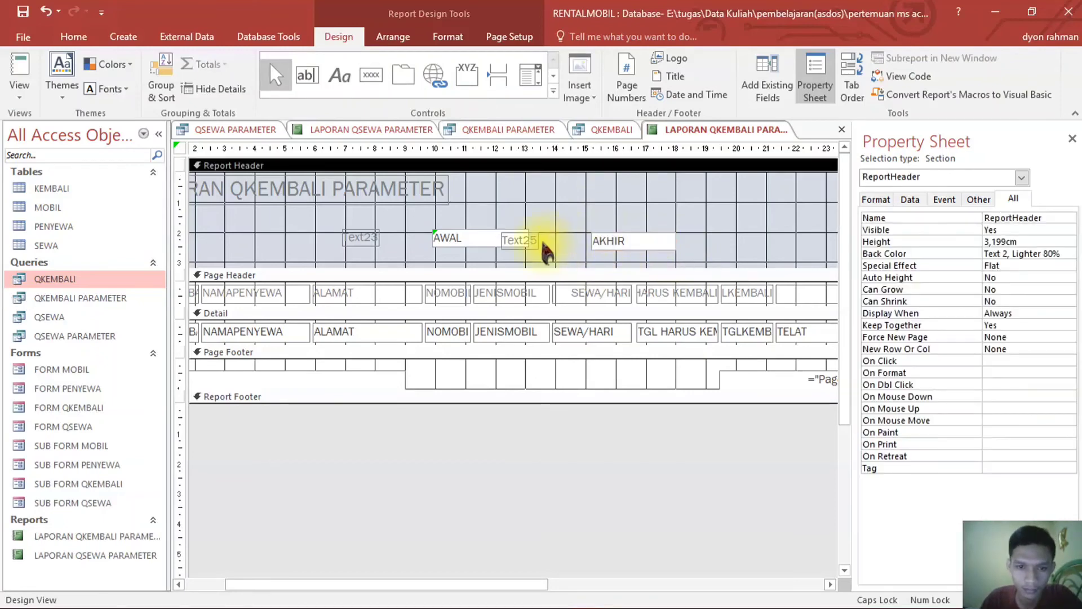
- Place the AKHIR box's label between the two date boxes and change its caption to S/D
click(526, 245)
drag(503, 234, 546, 234)
double_click(546, 238)
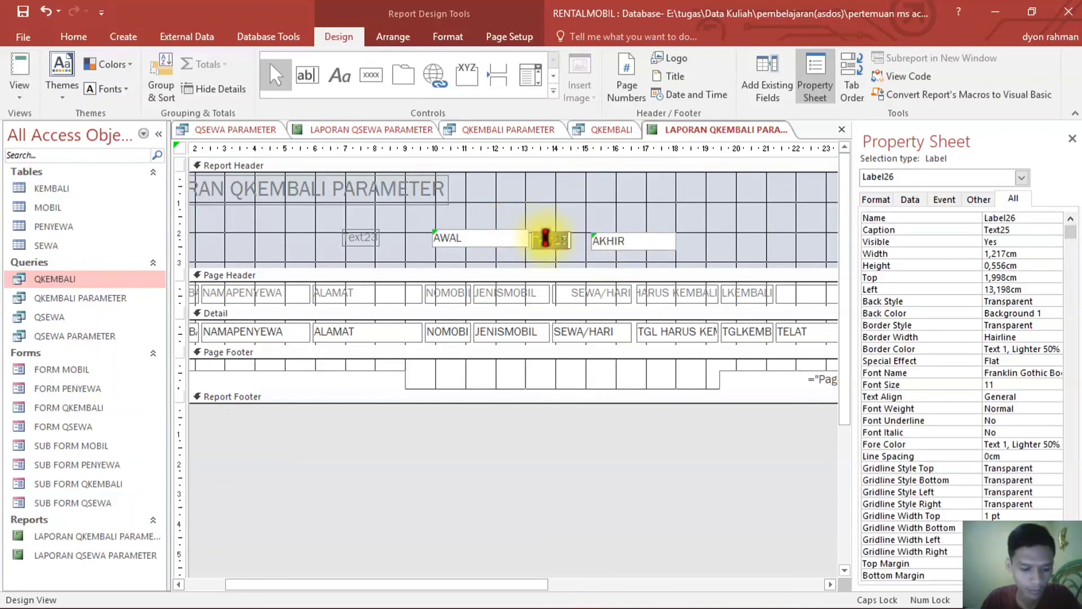
text(S/D)
click(399, 230)
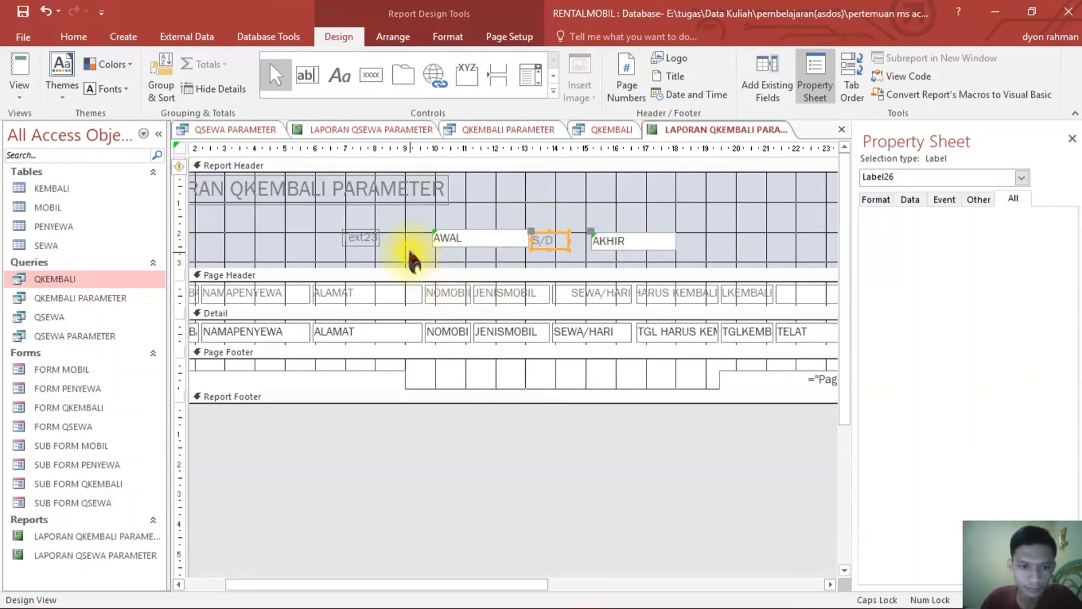
- Change the caption of the label in front of the AWAL box to PERIODE
click(361, 236)
click(362, 237)
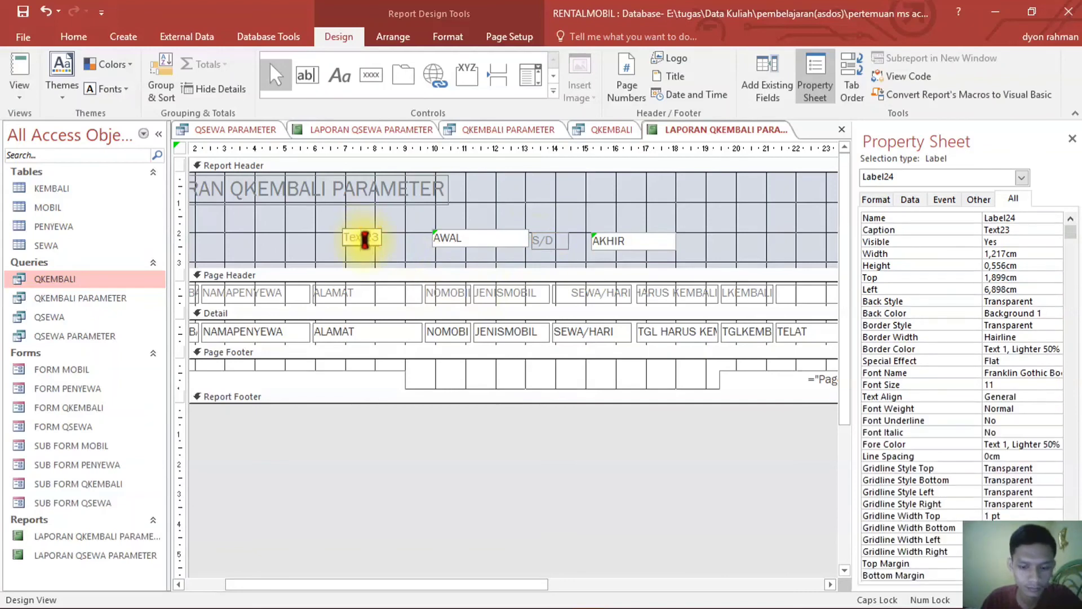
double_click(364, 239)
text(PER)
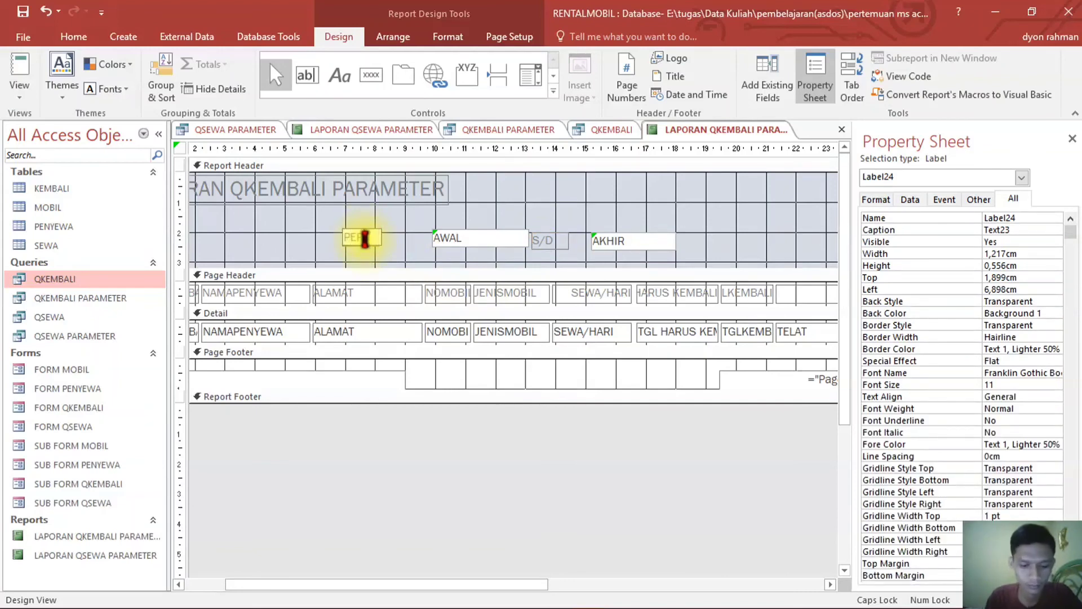
text(IODE)
click(302, 234)
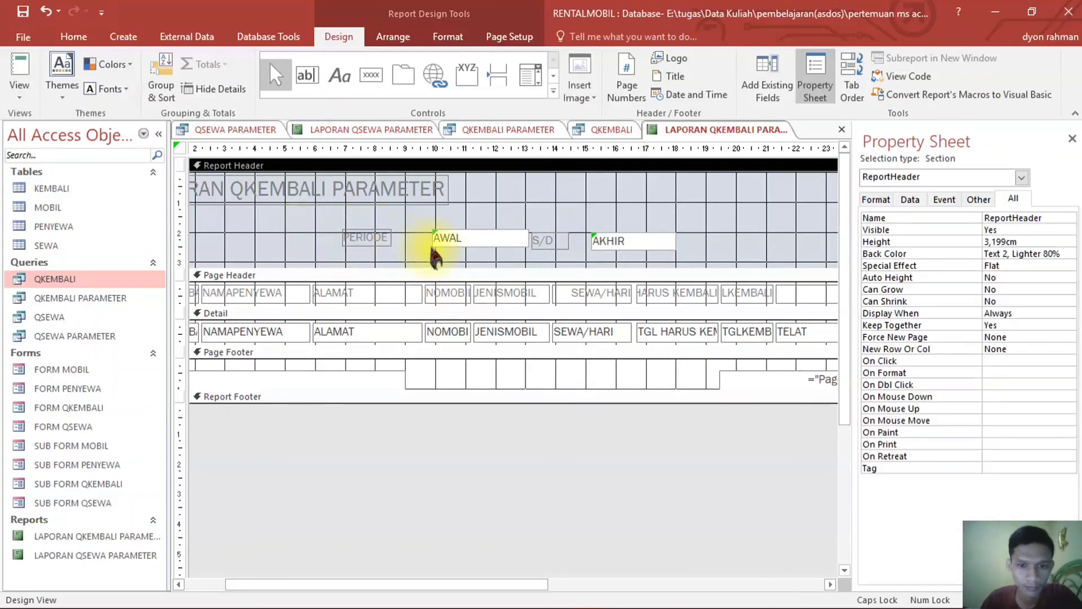
- Line up the AKHIR box and the S/D label with the AWAL box, centring S/D in the gap between the boxes
click(611, 242)
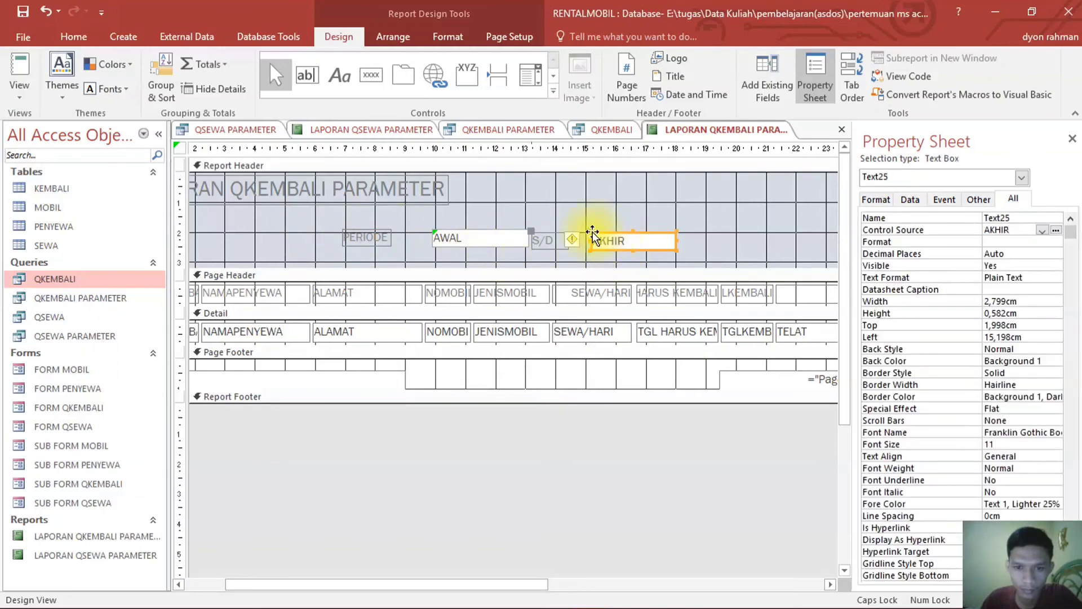
drag(592, 232, 589, 229)
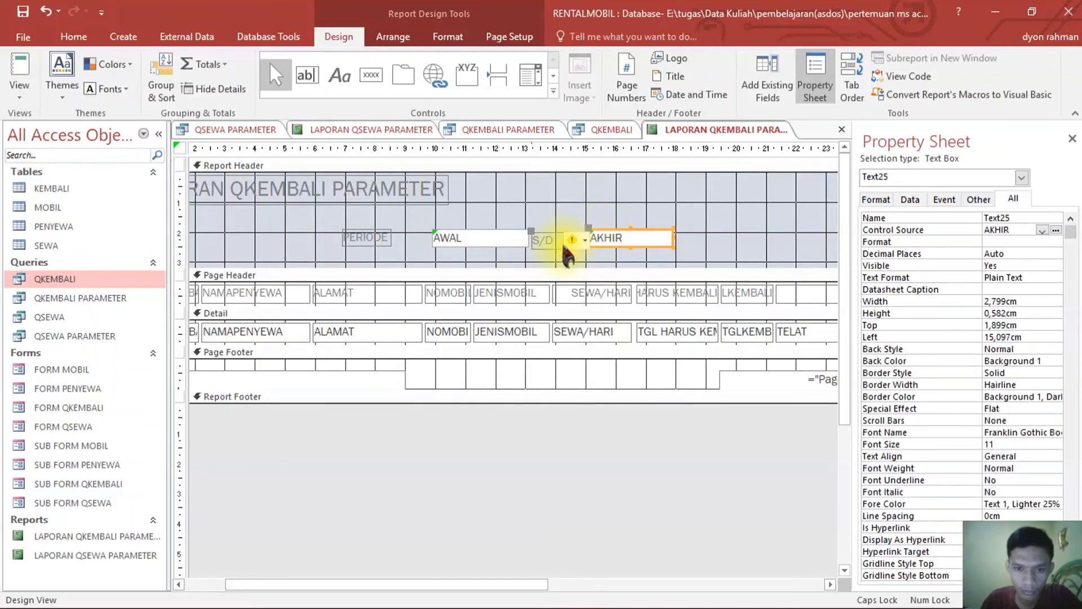
click(572, 240)
click(545, 262)
click(532, 233)
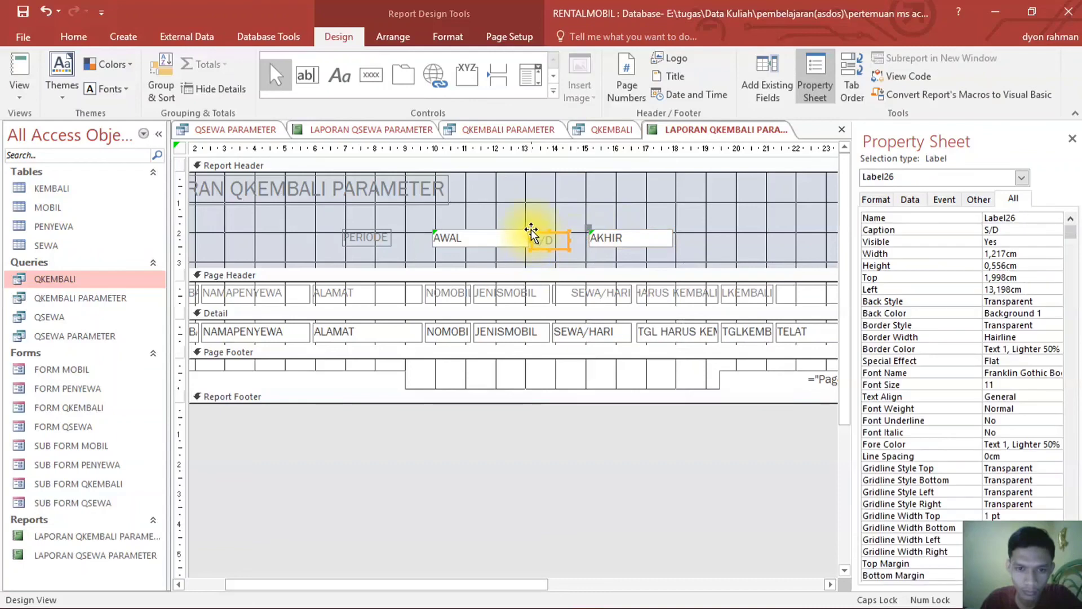
drag(532, 229, 541, 230)
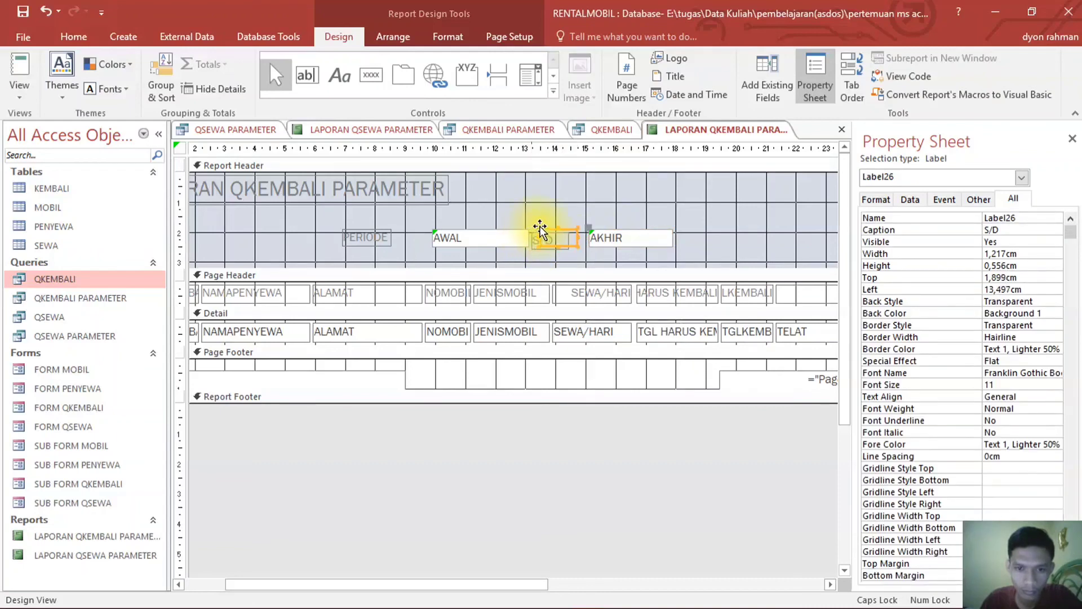
click(507, 218)
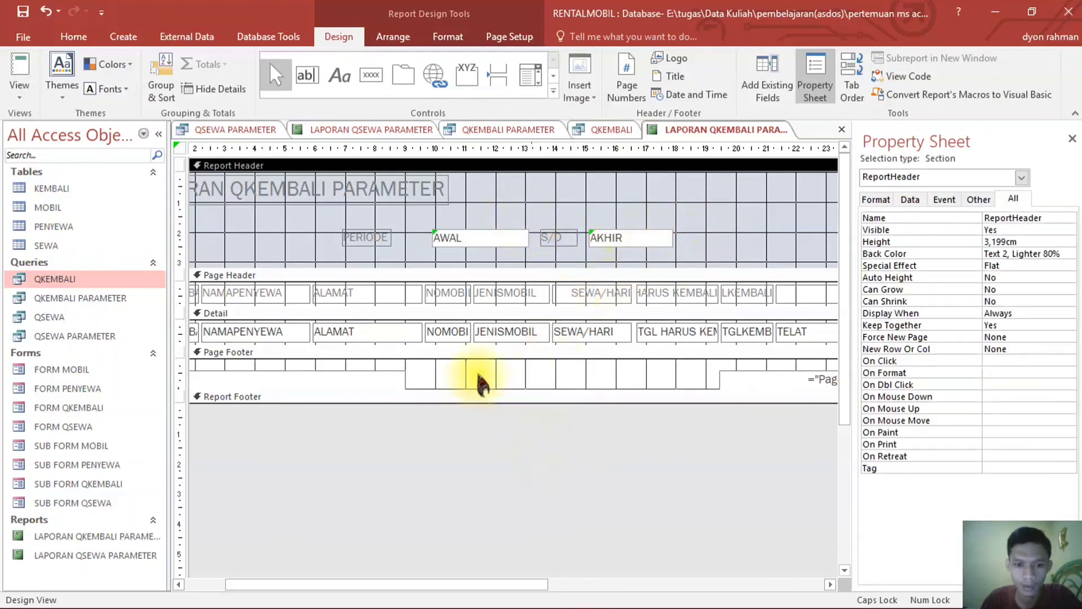
- Expand the empty report footer section to about 1.5 cm high
drag(504, 592, 634, 584)
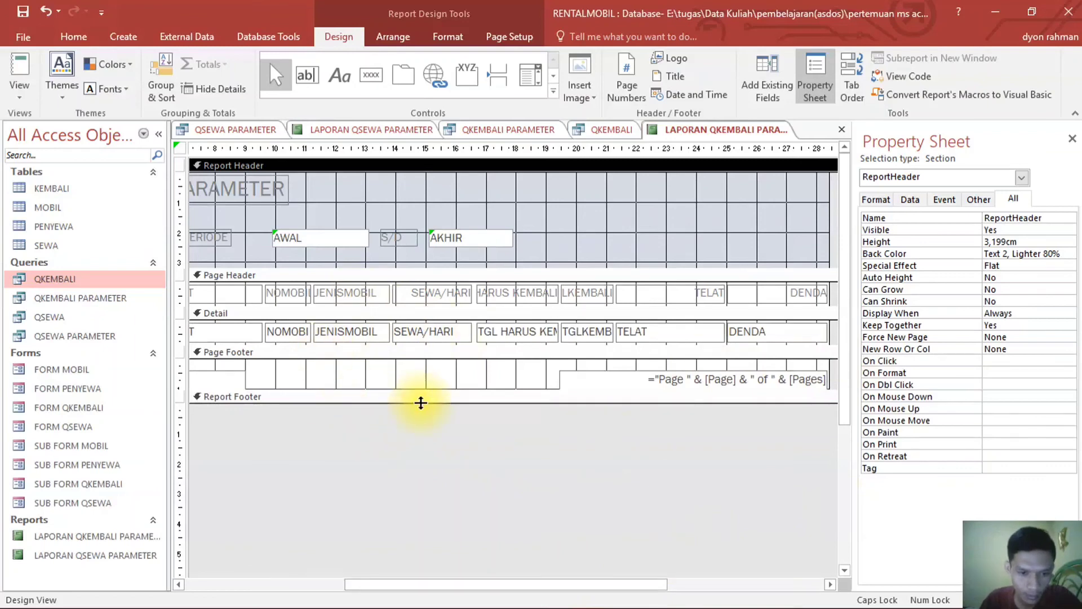
drag(421, 403, 423, 451)
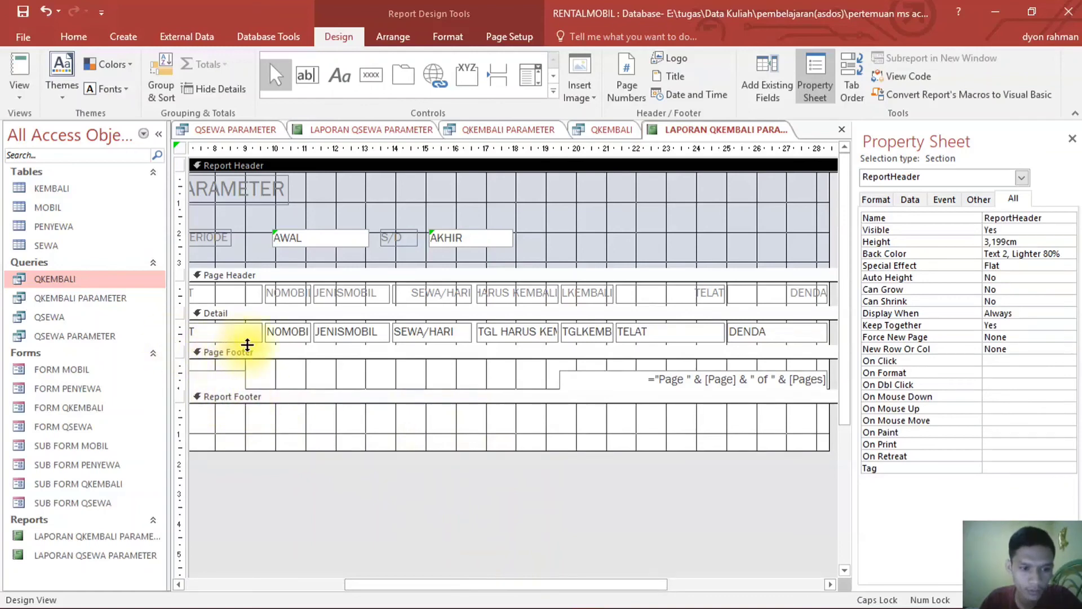
drag(496, 586, 598, 594)
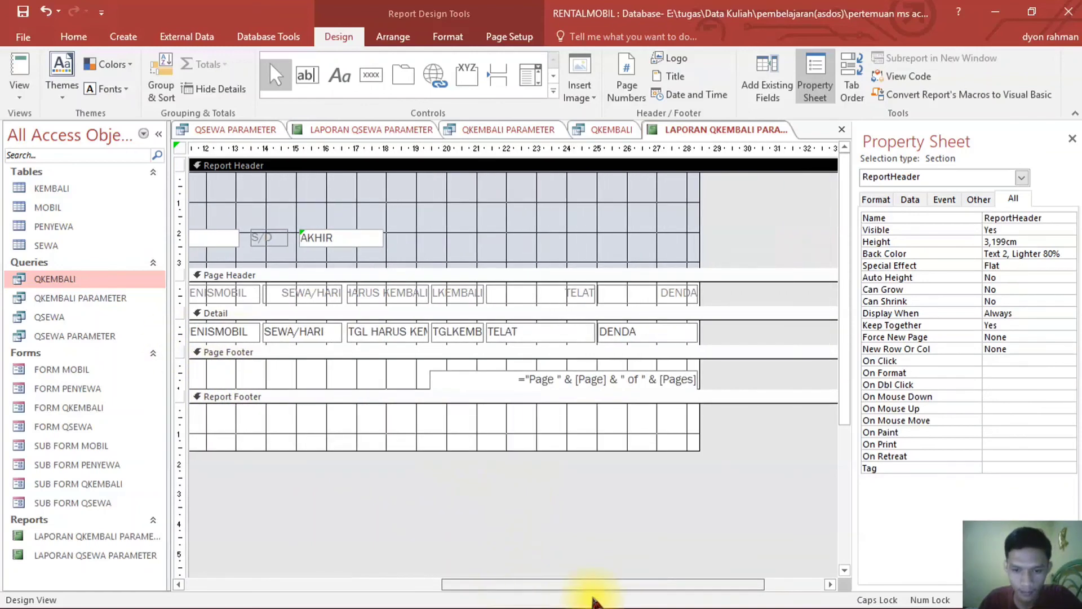
- Add a text box about 3 cm wide to the report footer beneath the DENDA column, containing the formula =Sum([DENDA])
click(317, 79)
drag(607, 420, 697, 438)
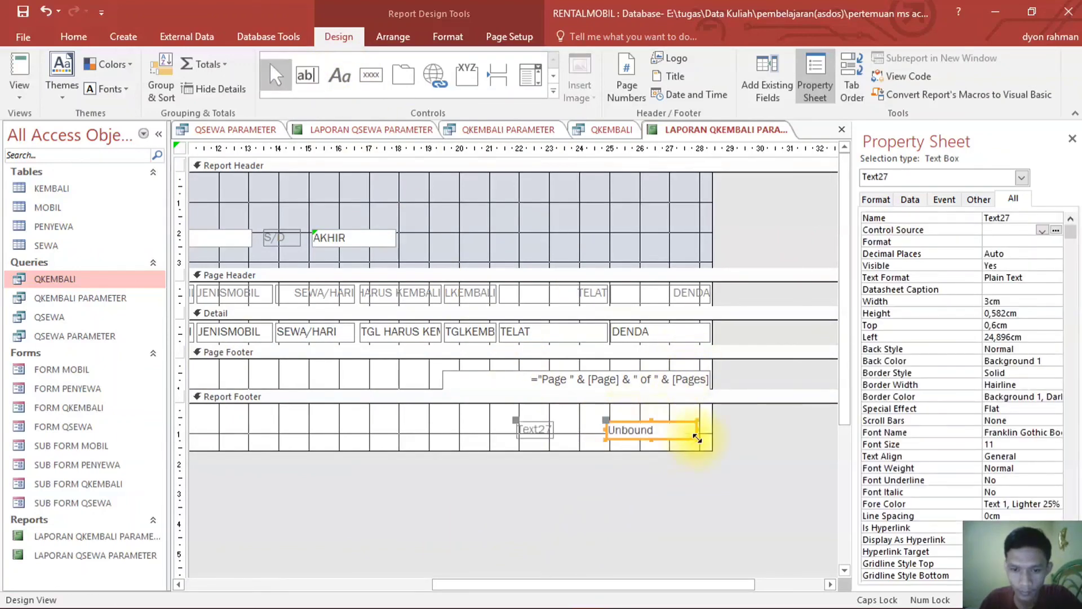
click(634, 429)
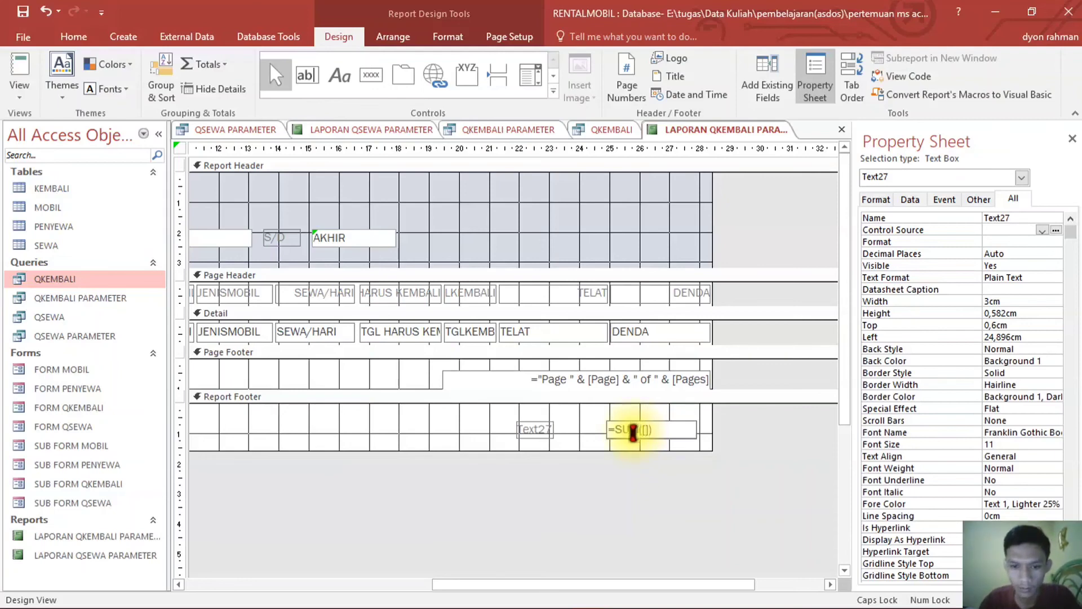
click(654, 333)
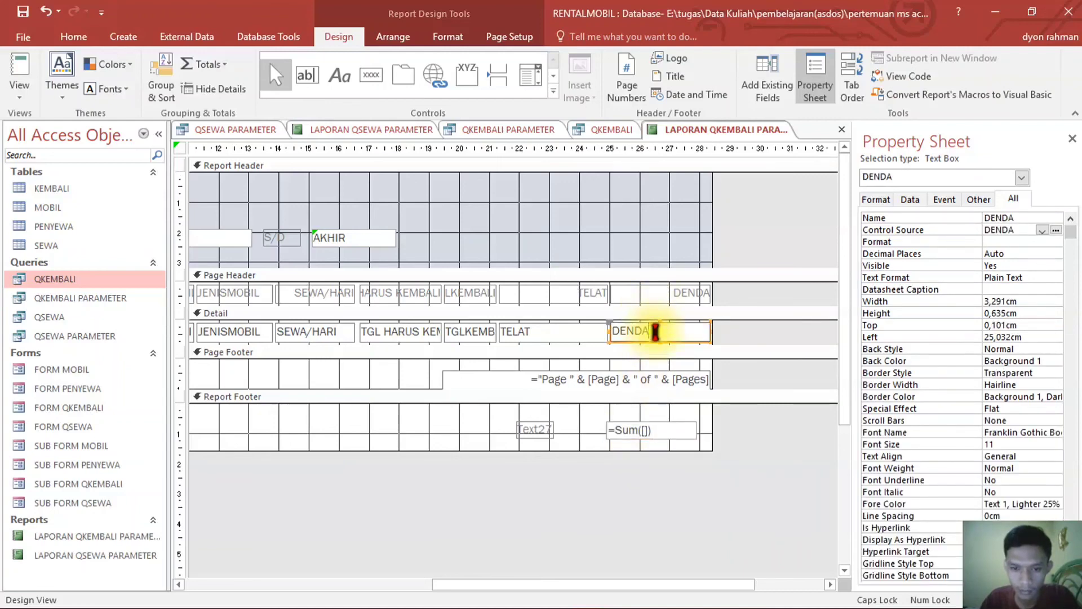
drag(656, 332, 608, 339)
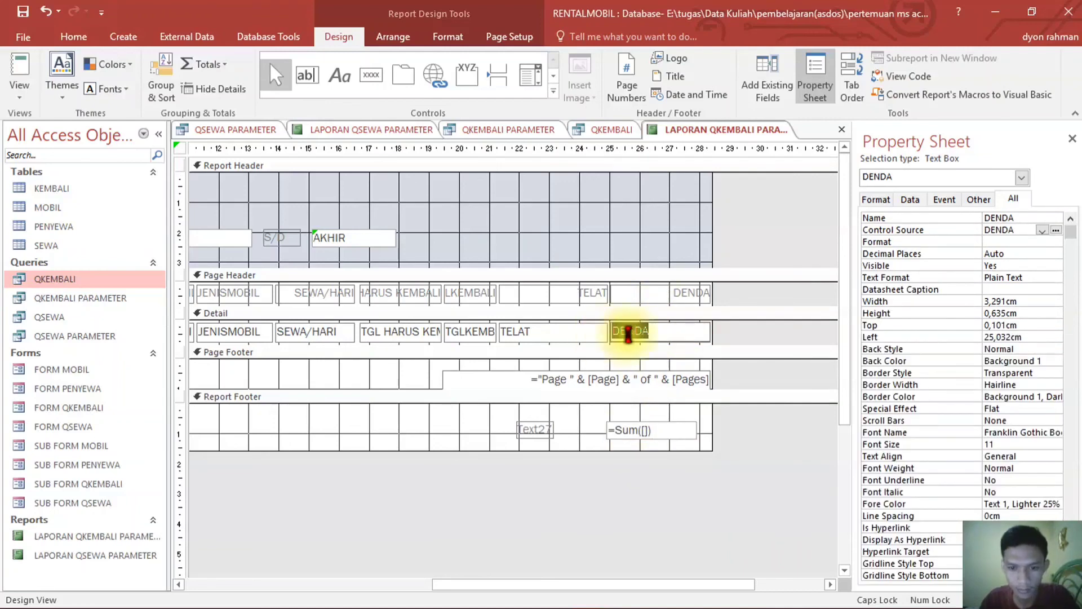
click(646, 431)
click(645, 431)
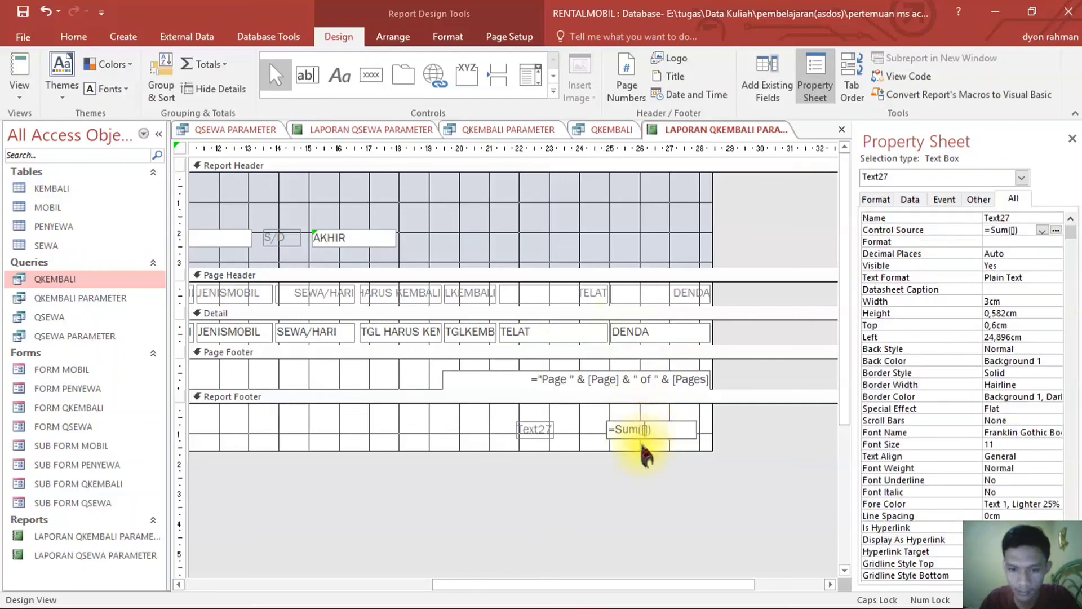
click(585, 441)
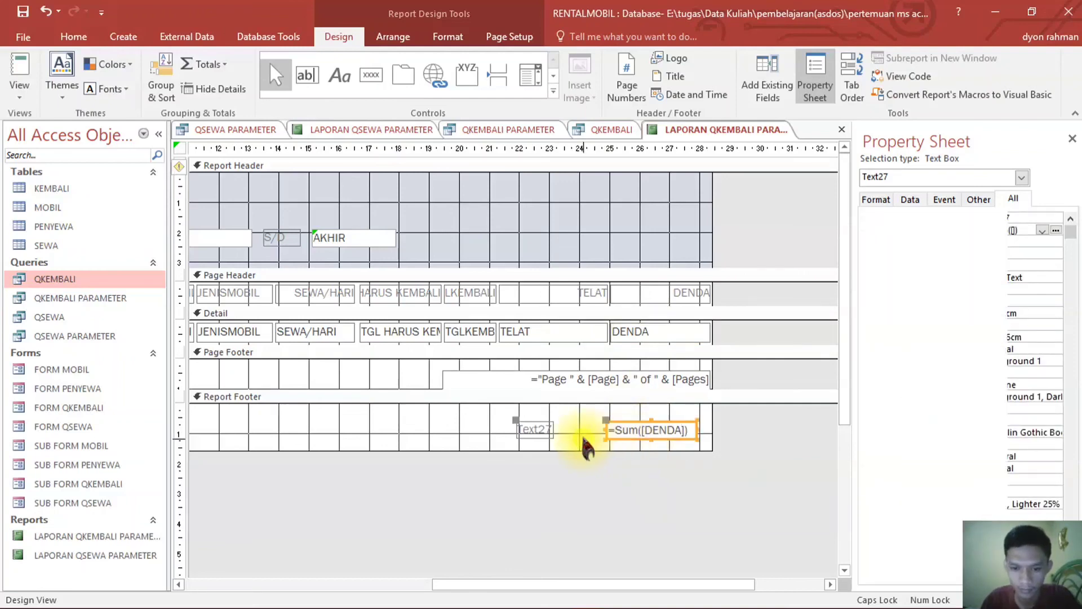
- View the report with AWAL 25/10/2020 and AKHIR 30/10/2020, and check the DENDA total in the footer and the period header
click(20, 71)
text(25/10/2020)
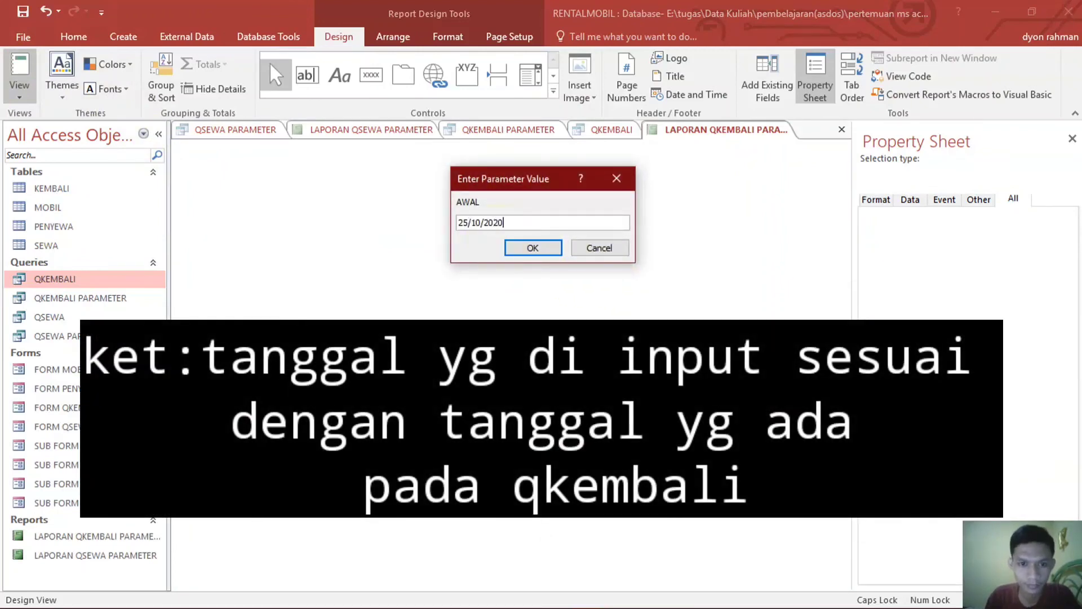
click(506, 244)
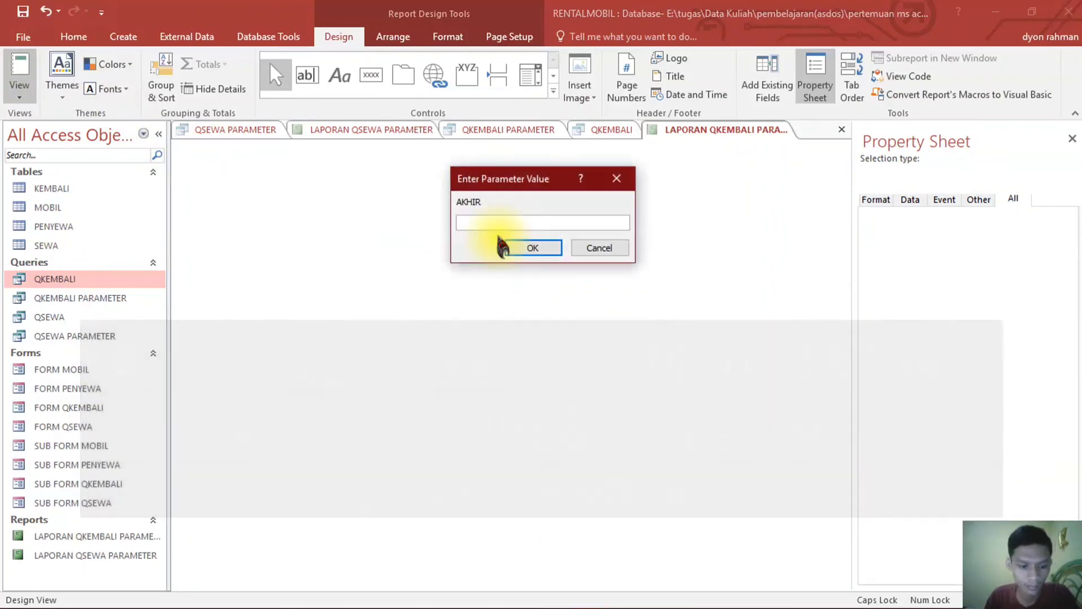
text(30/10/2020)
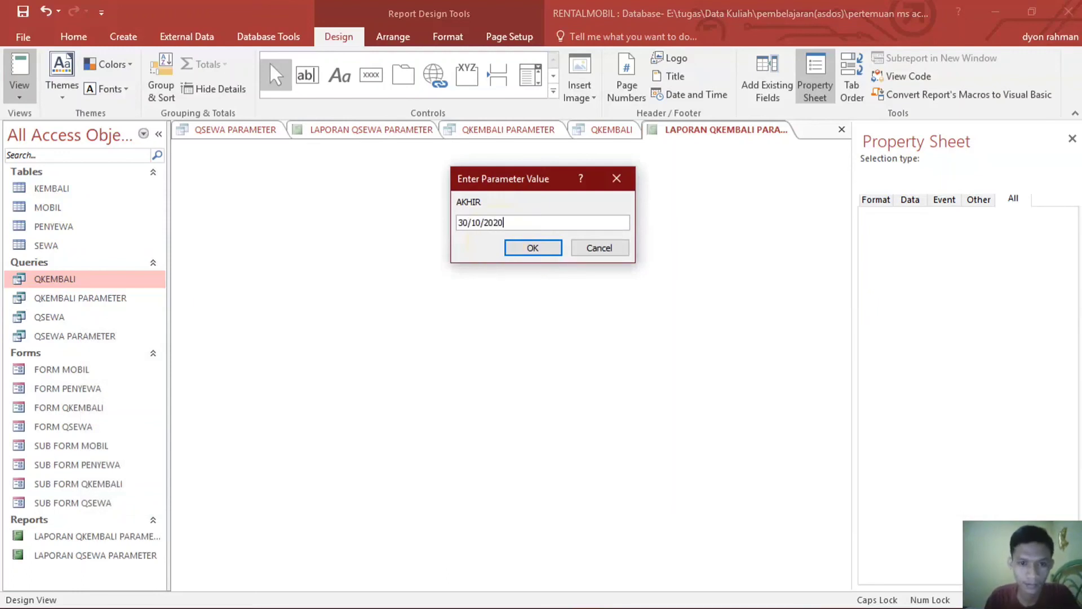
click(508, 244)
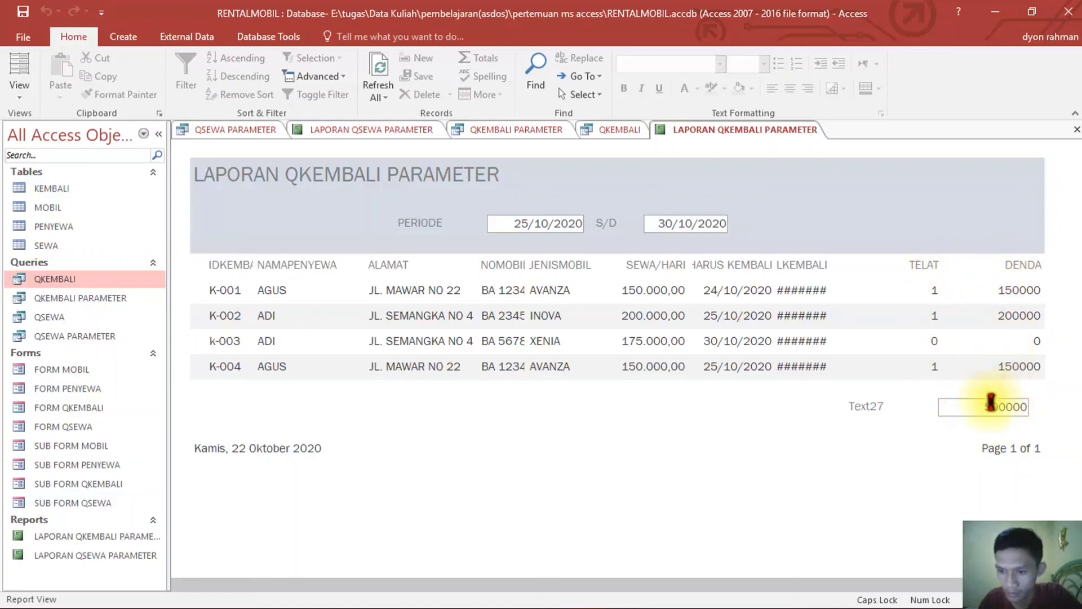
click(871, 405)
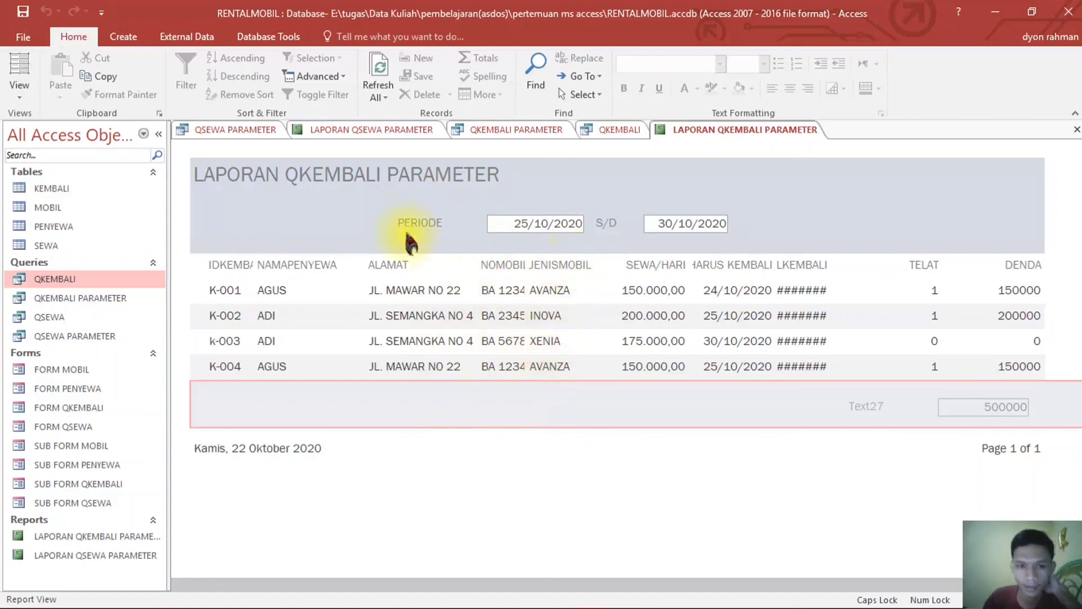
click(303, 225)
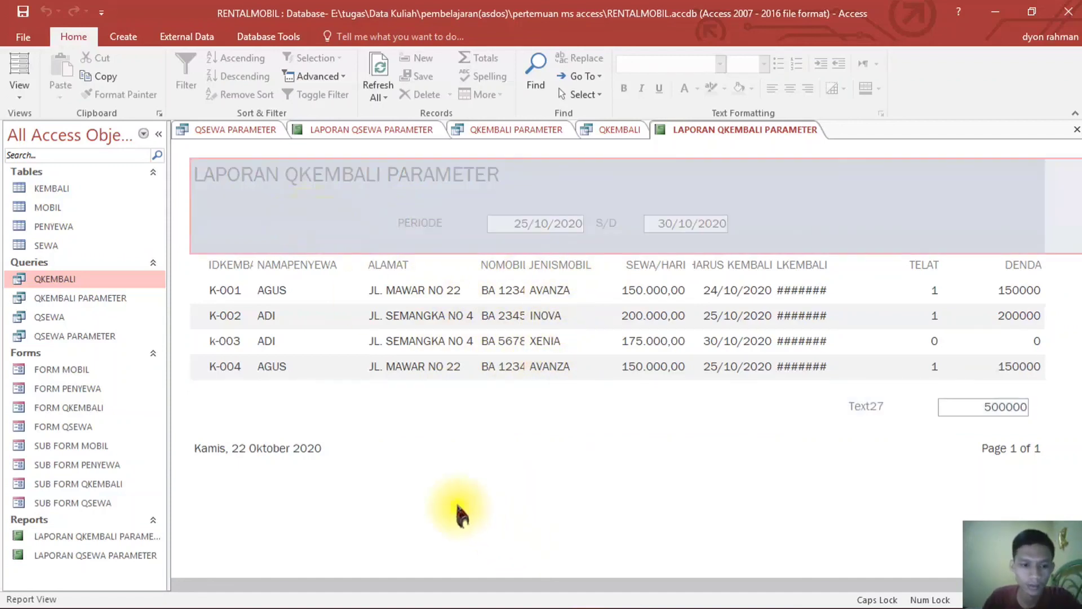